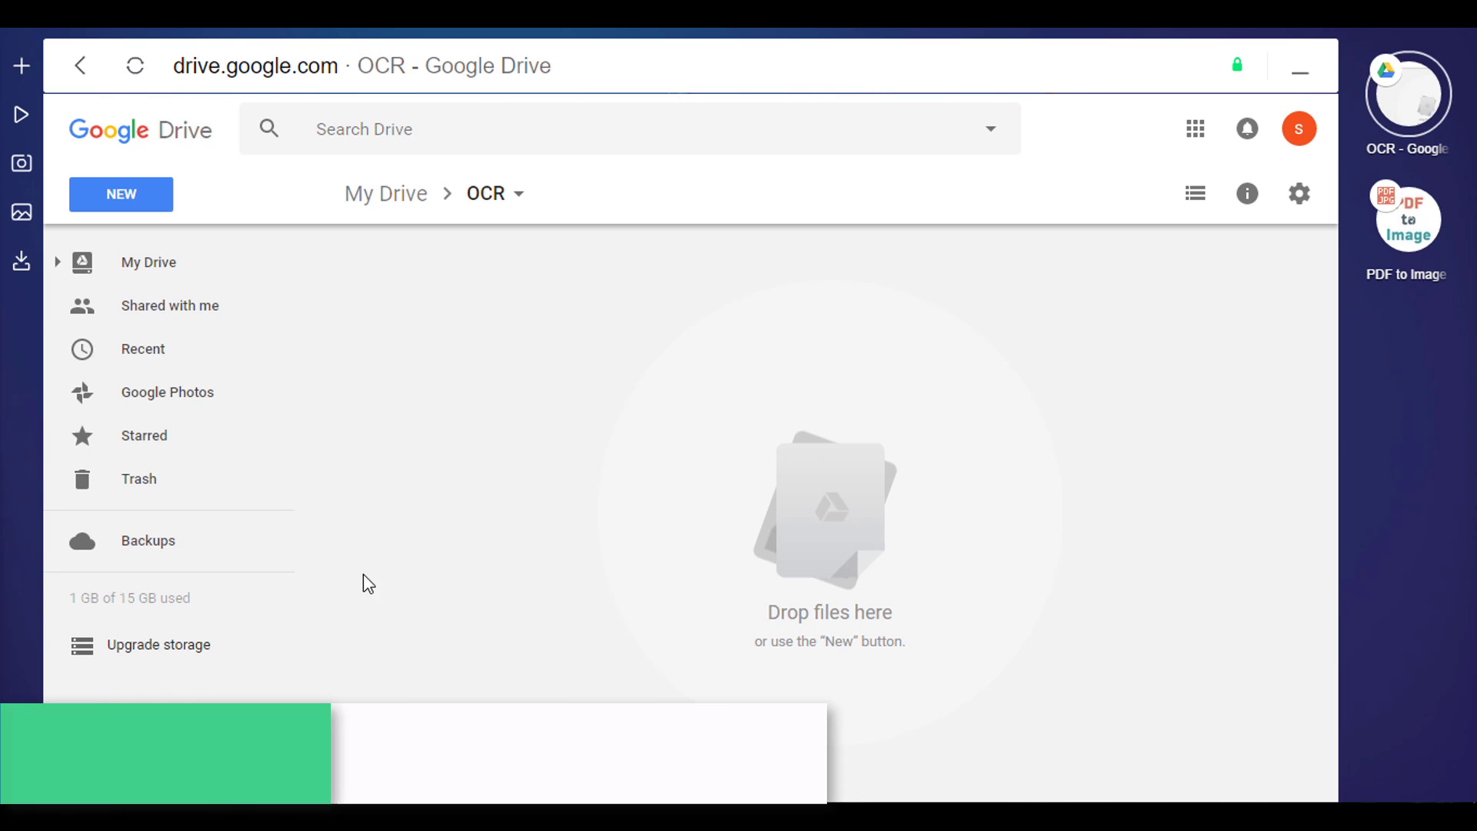
# Upload Paper.pdf from the local New folder into the OCR folder in Drive and dismiss the upload notice
pyautogui.hotkey('alt', 'Tab')
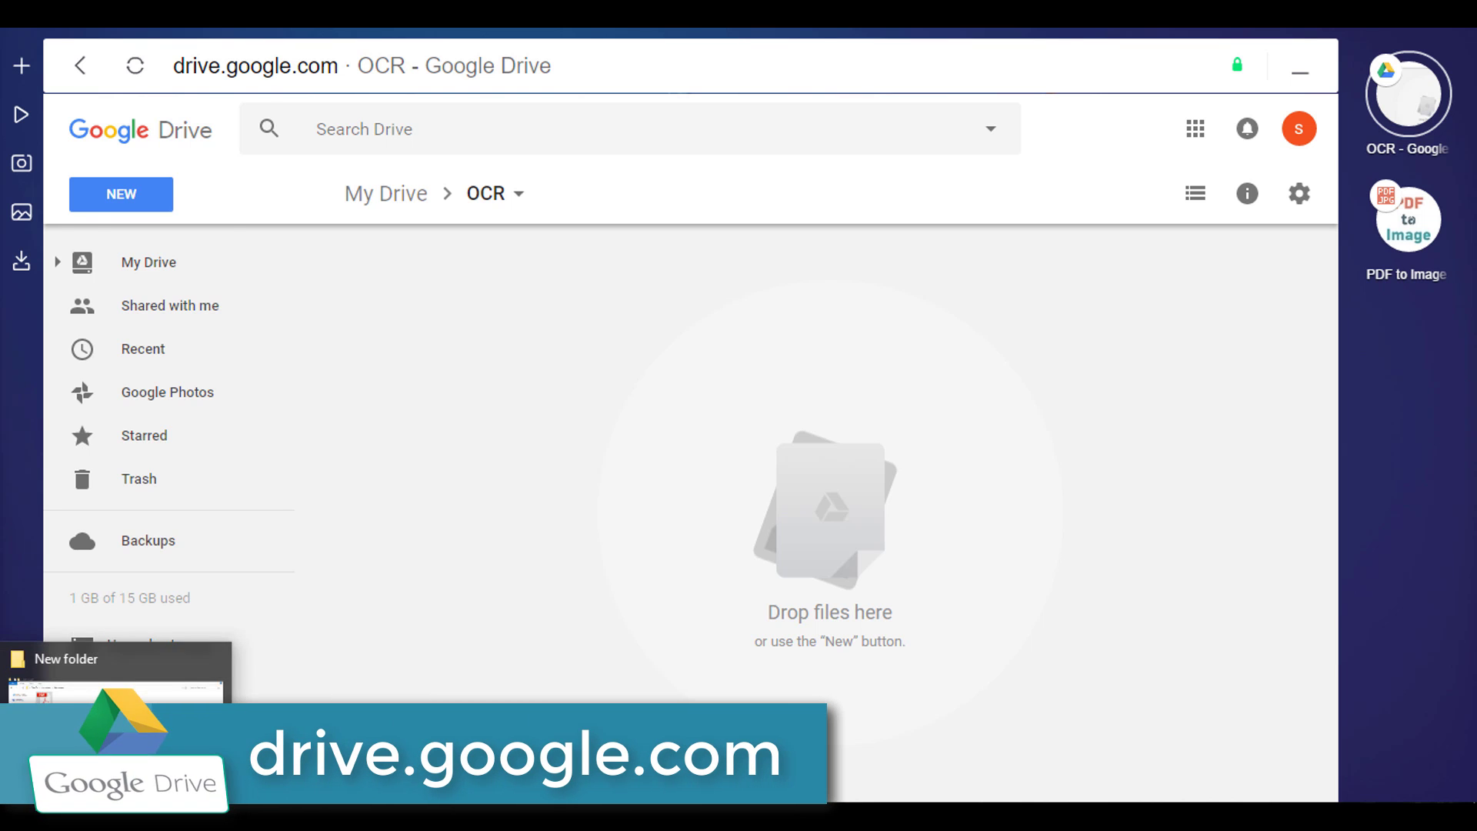
pyautogui.moveTo(279, 287); pyautogui.dragTo(694, 600)
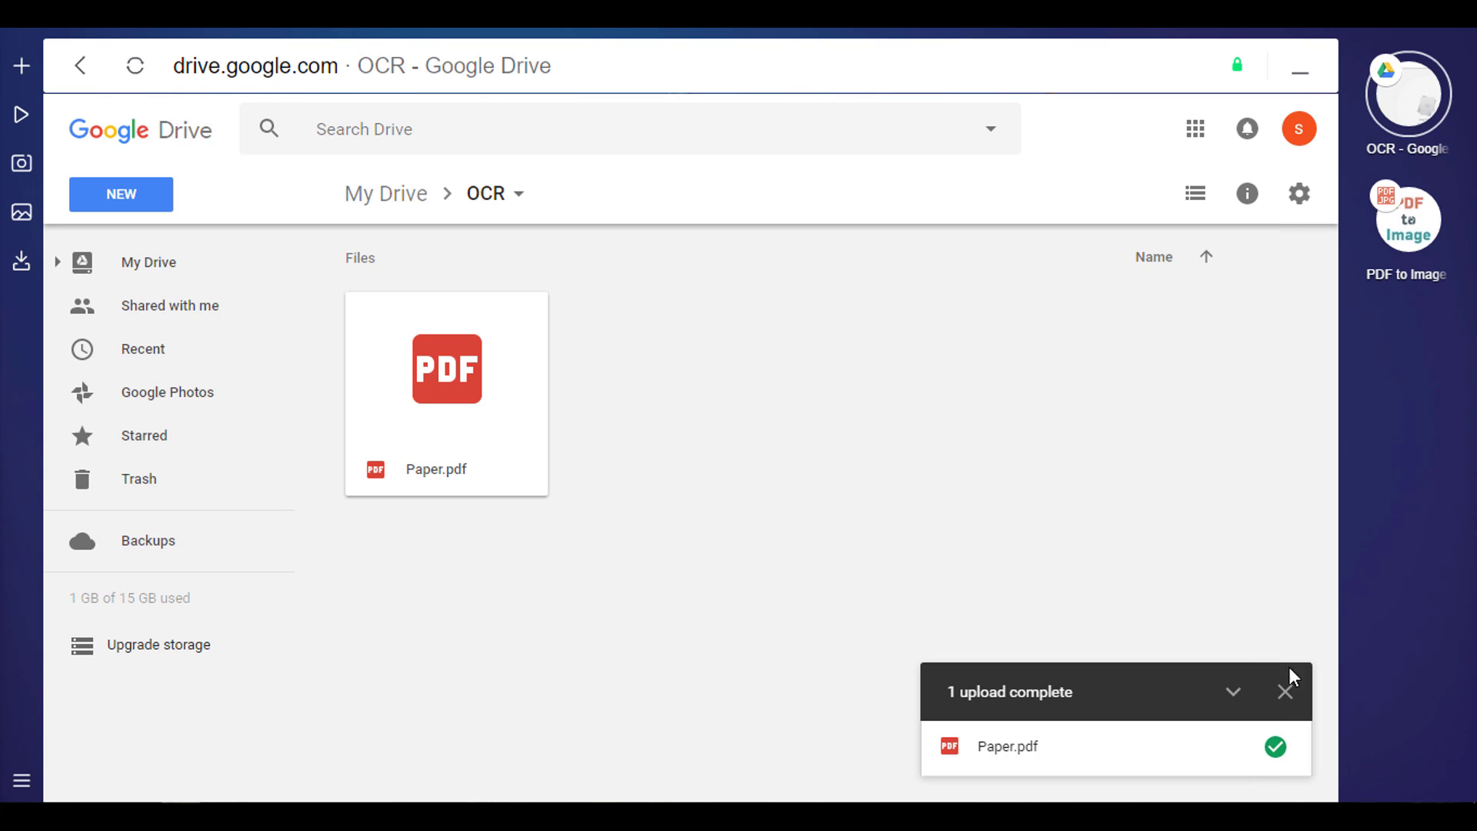
pyautogui.click(1286, 692)
# Preview Paper.pdf, examine the text on its first English and Hindi pages, and close the preview
pyautogui.doubleClick(471, 456)
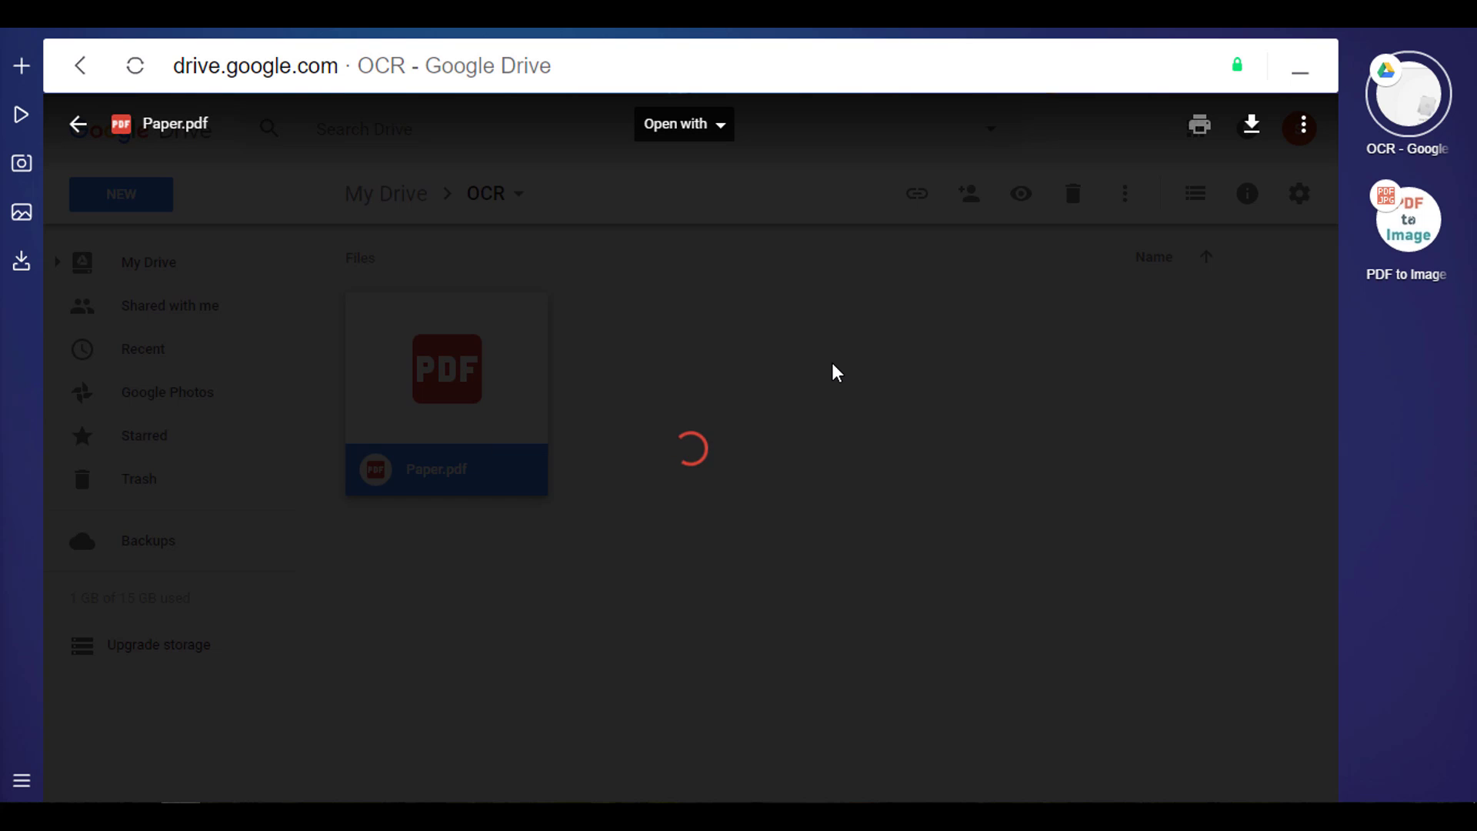
pyautogui.scroll(-10, 835, 368)
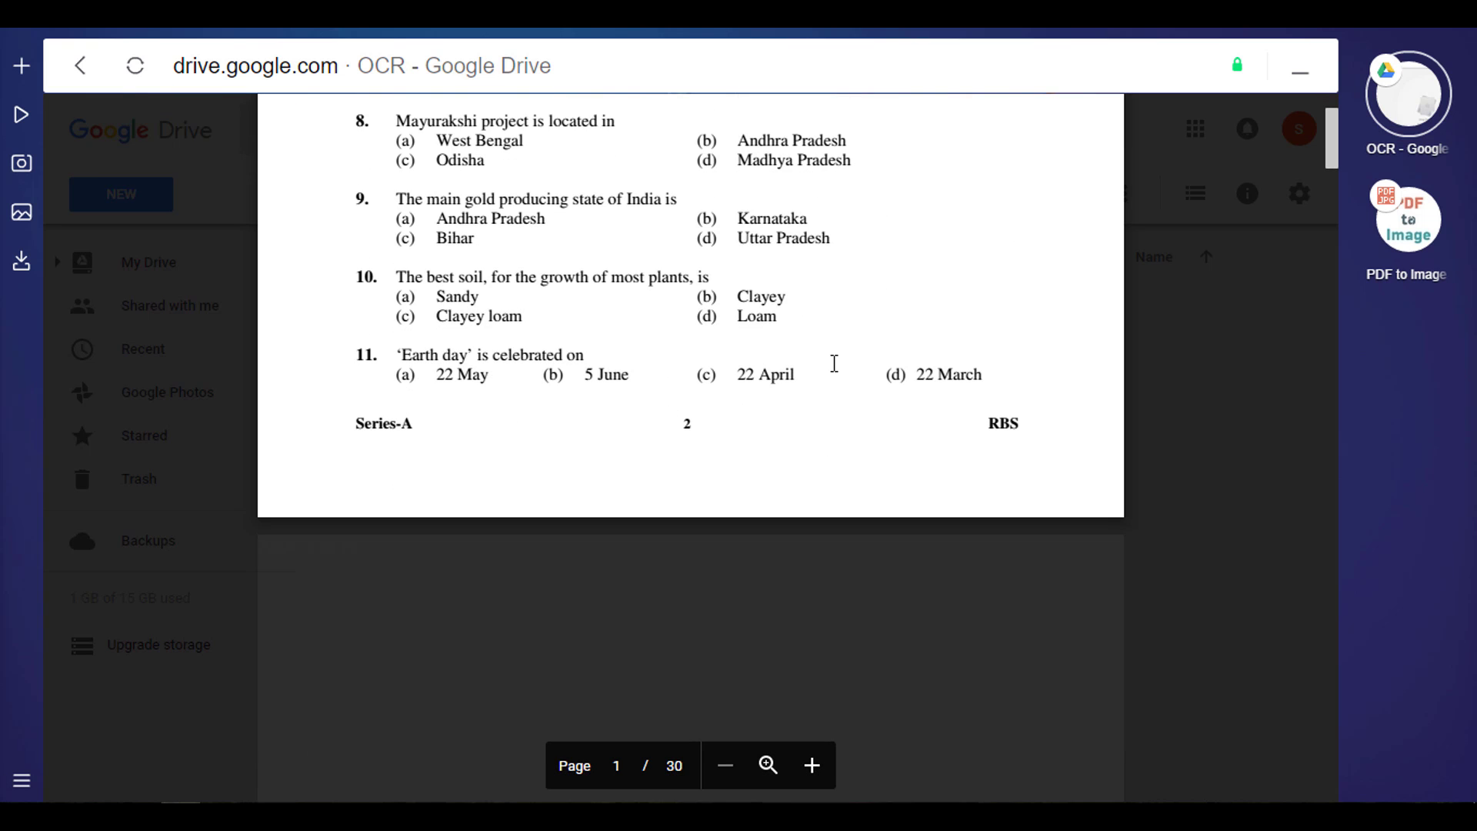
pyautogui.scroll(-3, 834, 363)
pyautogui.scroll(7, 834, 363)
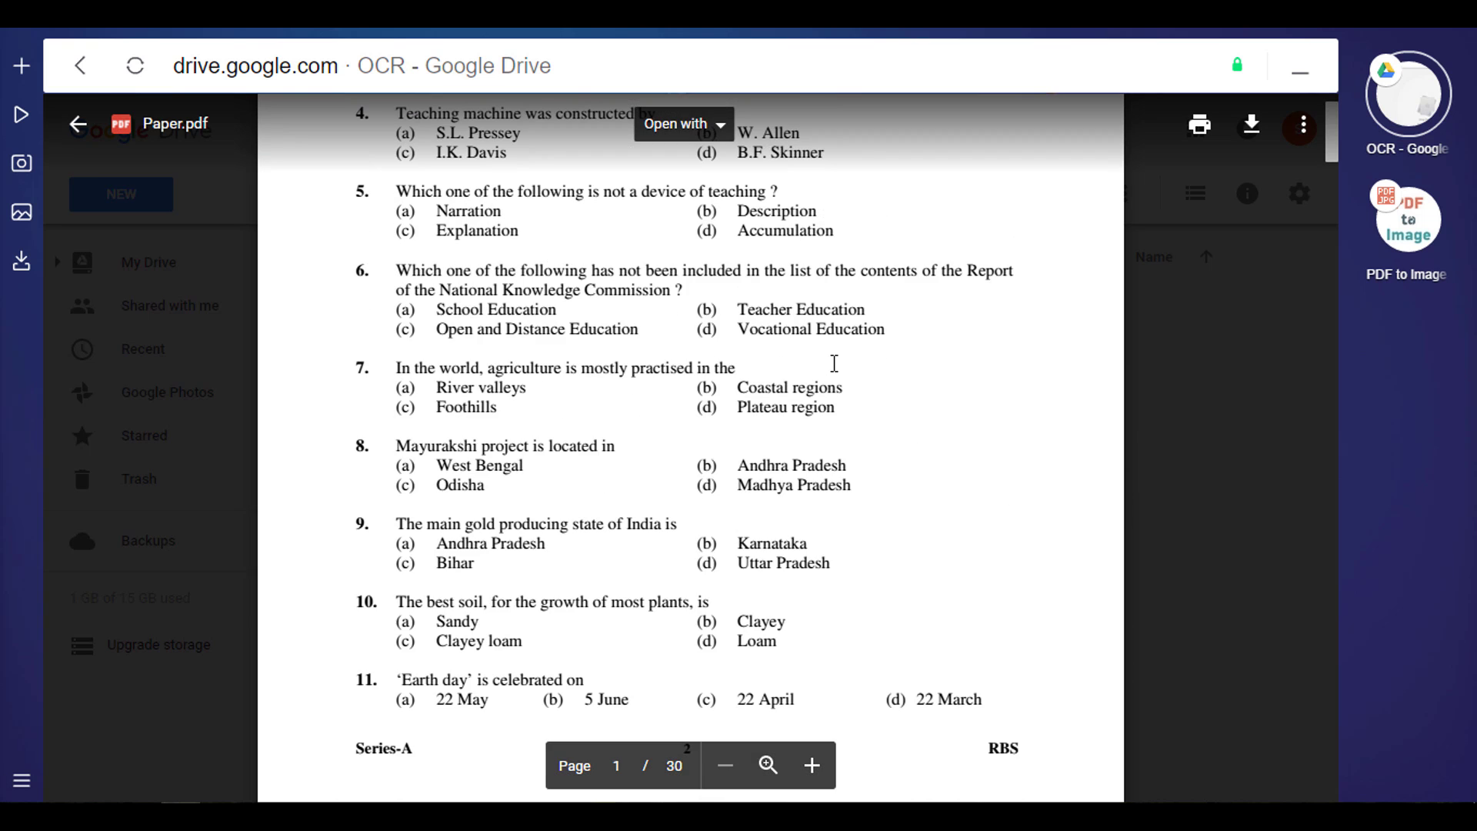
pyautogui.scroll(-12, 833, 363)
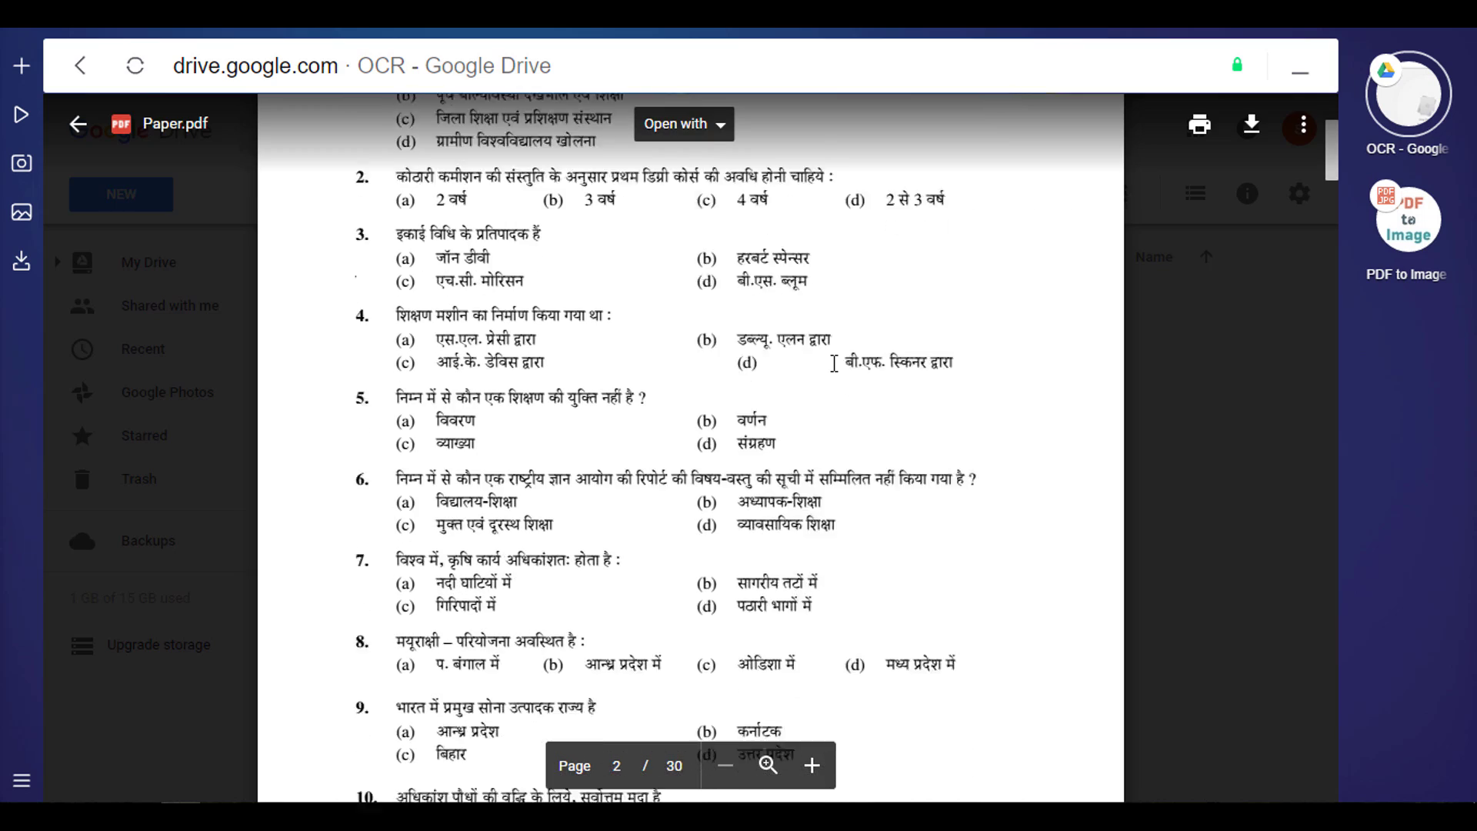
pyautogui.scroll(-3, 833, 363)
pyautogui.scroll(-20, 833, 363)
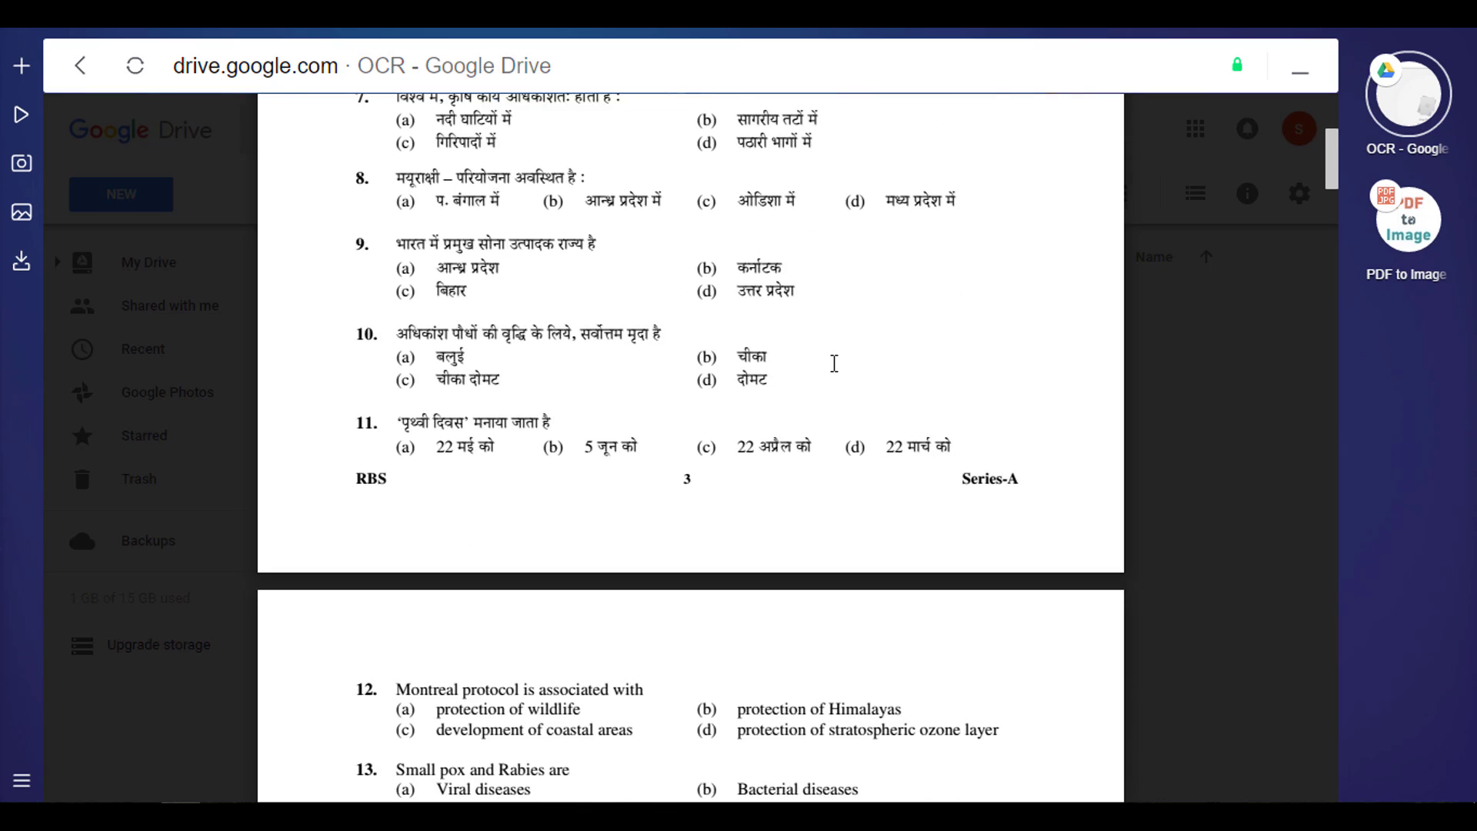
pyautogui.scroll(-15, 834, 363)
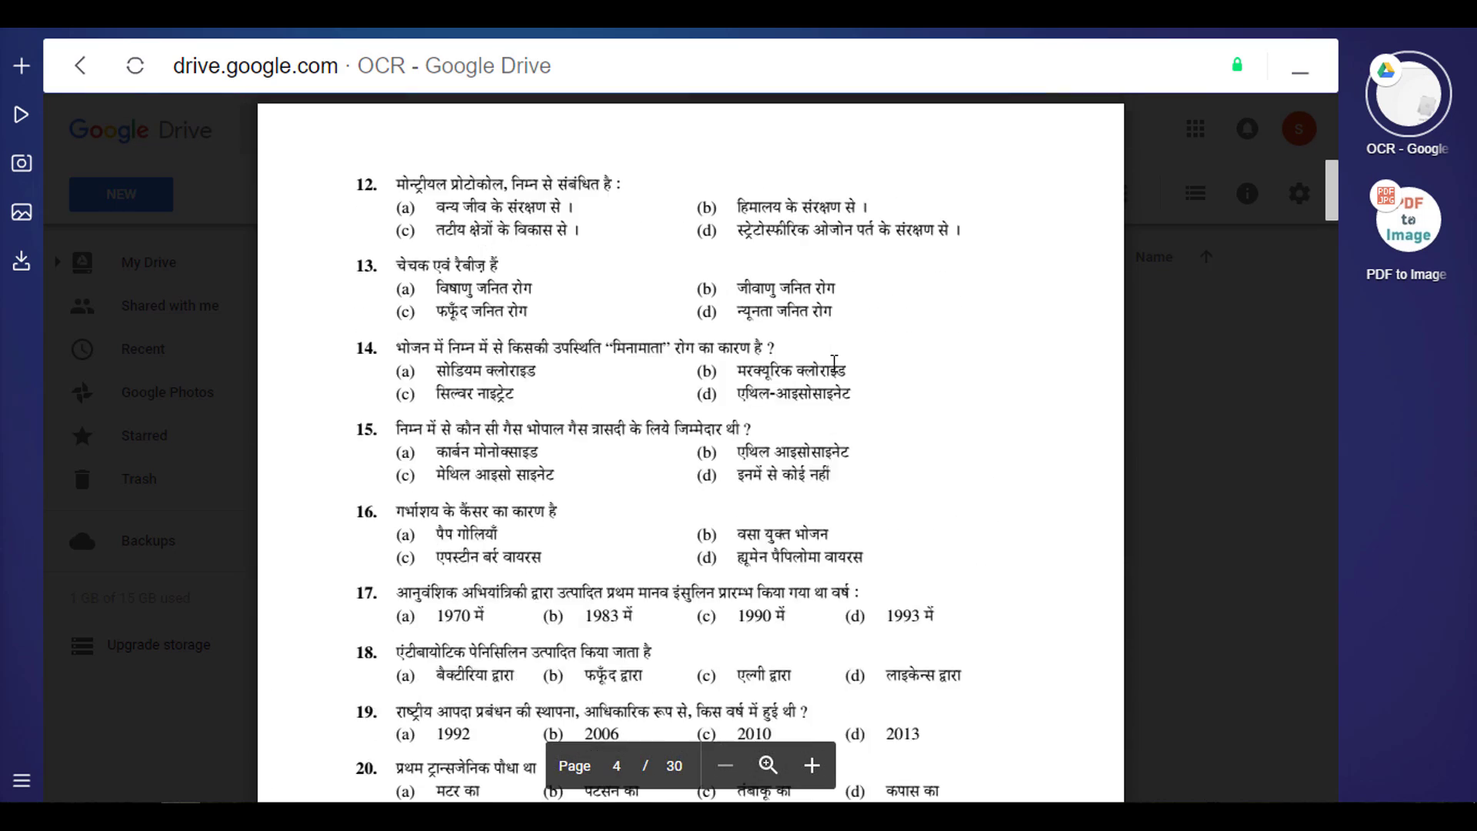
pyautogui.scroll(15, 834, 363)
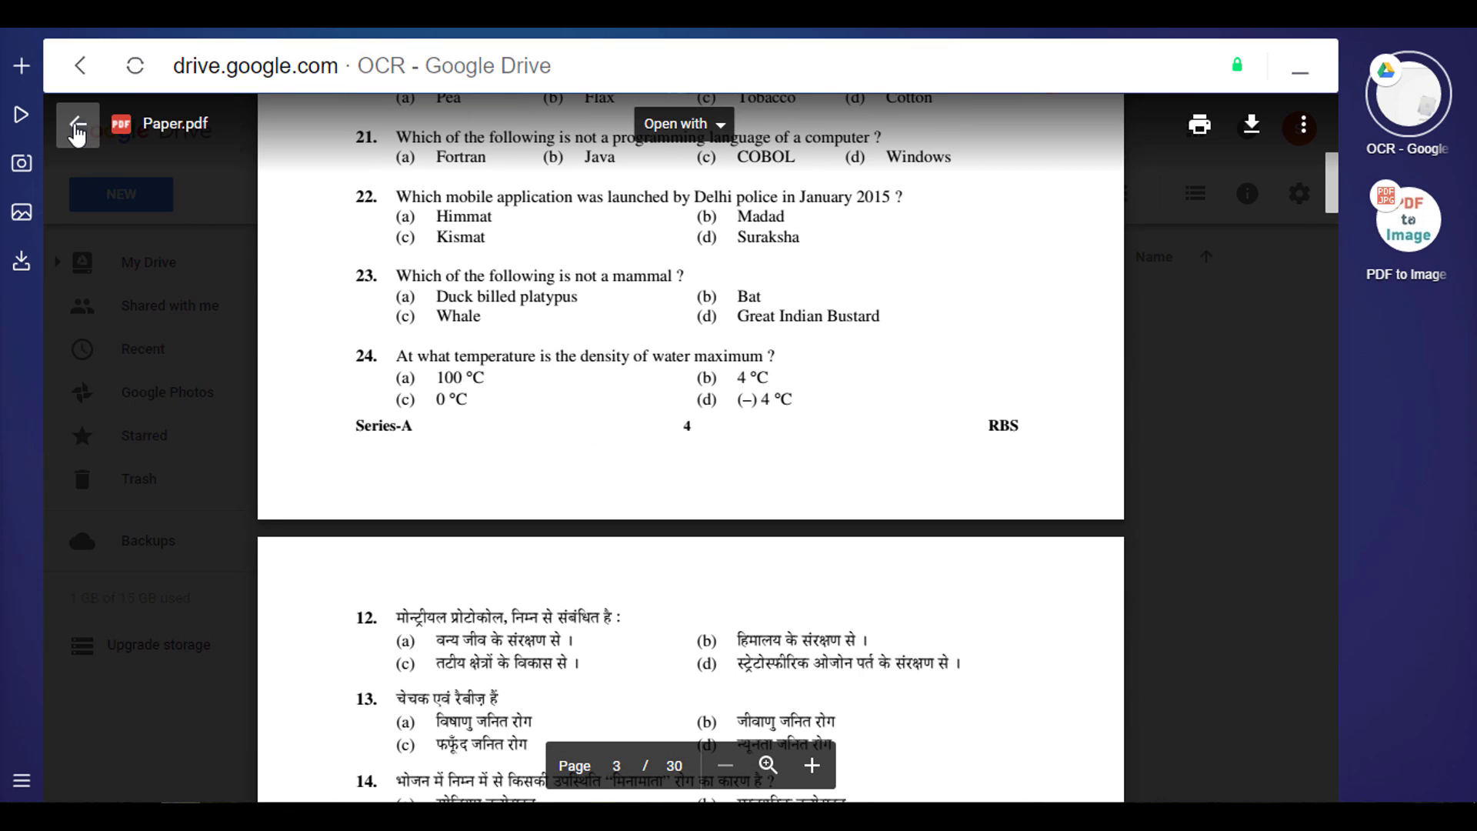
pyautogui.click(77, 124)
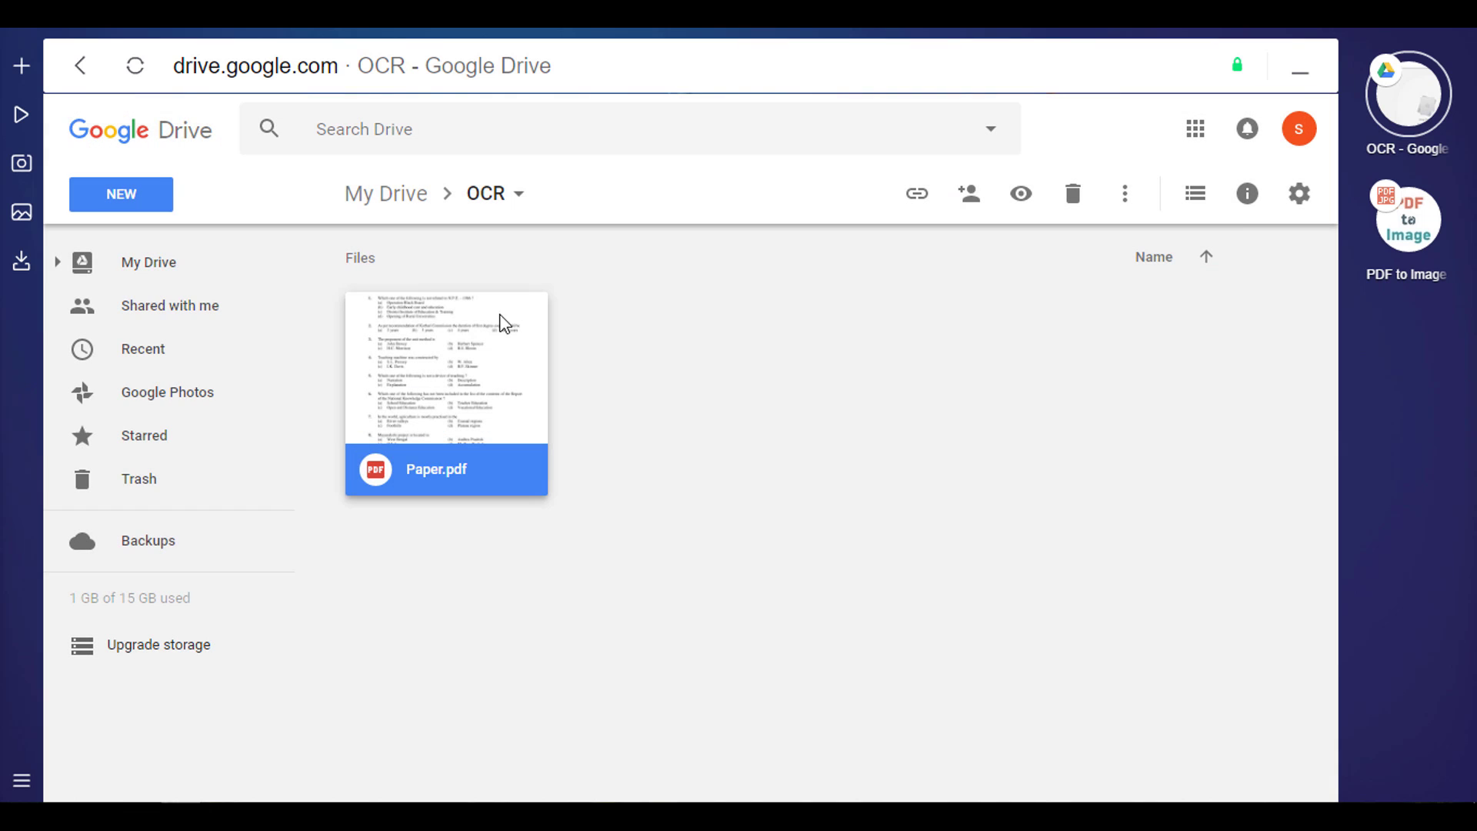
# Open Paper.pdf from the OCR folder with Google Docs to convert it into a document
pyautogui.rightClick(471, 372)
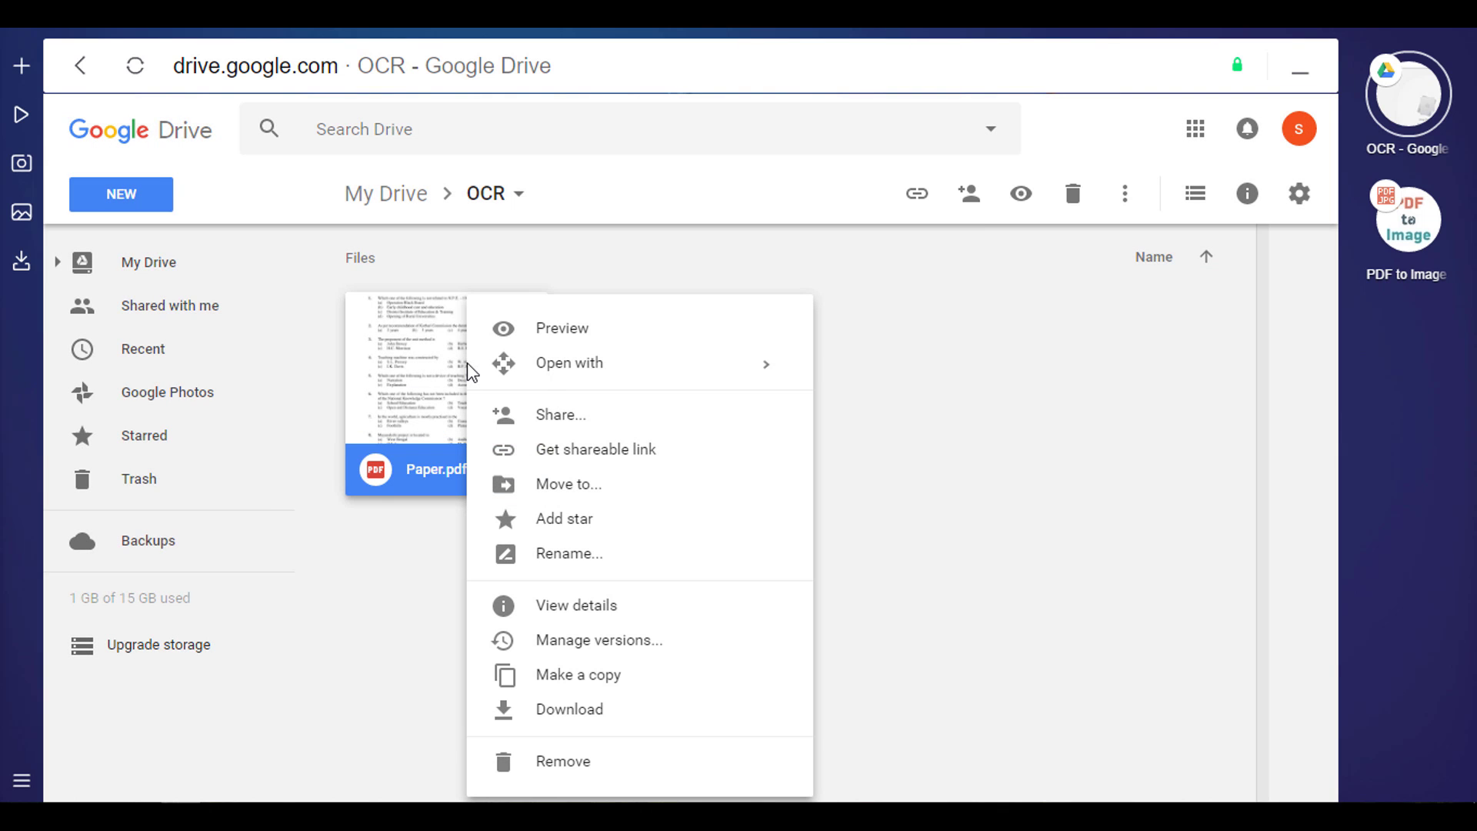
pyautogui.moveTo(613, 376)
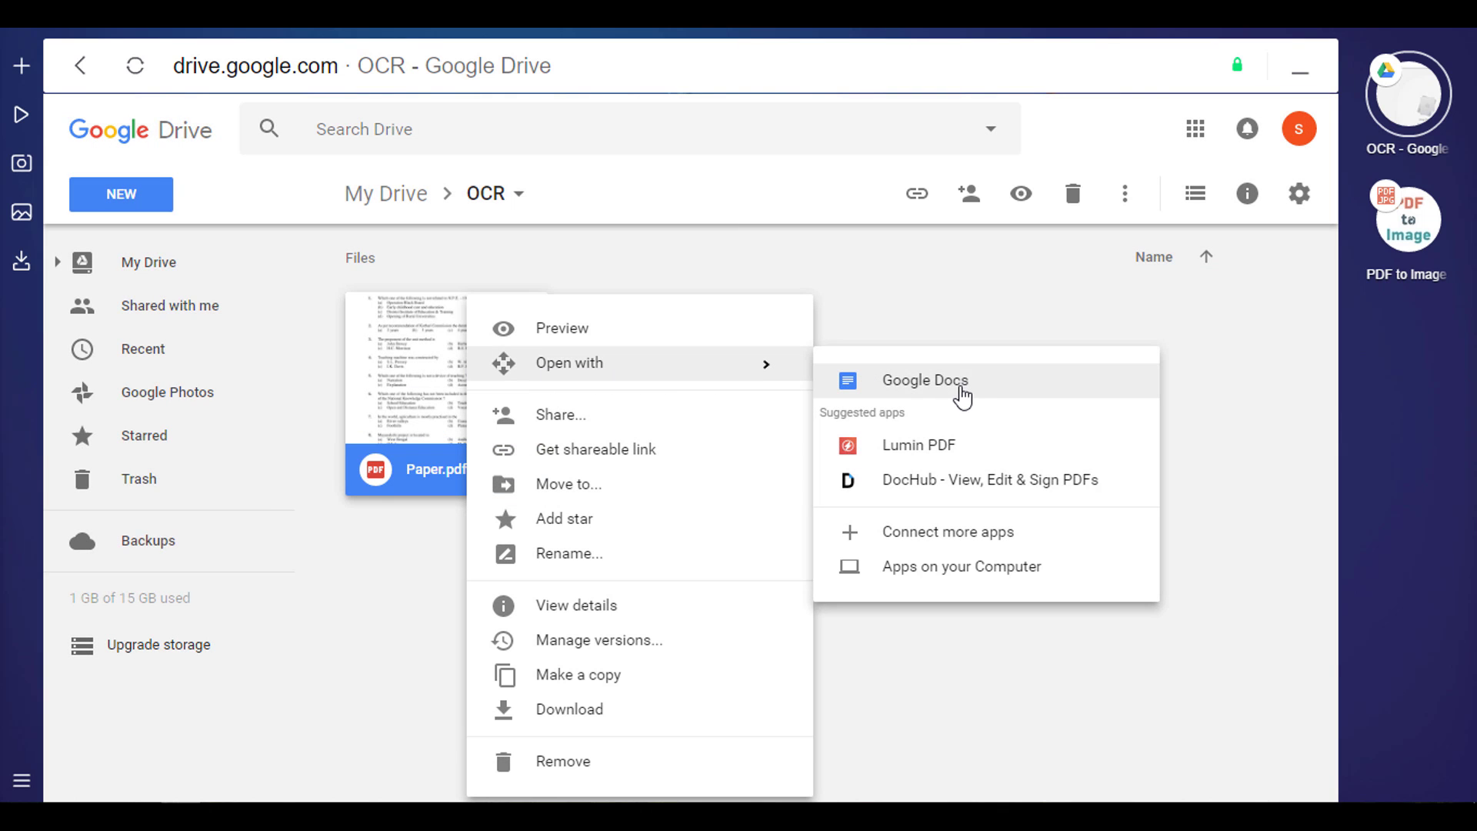
pyautogui.click(961, 396)
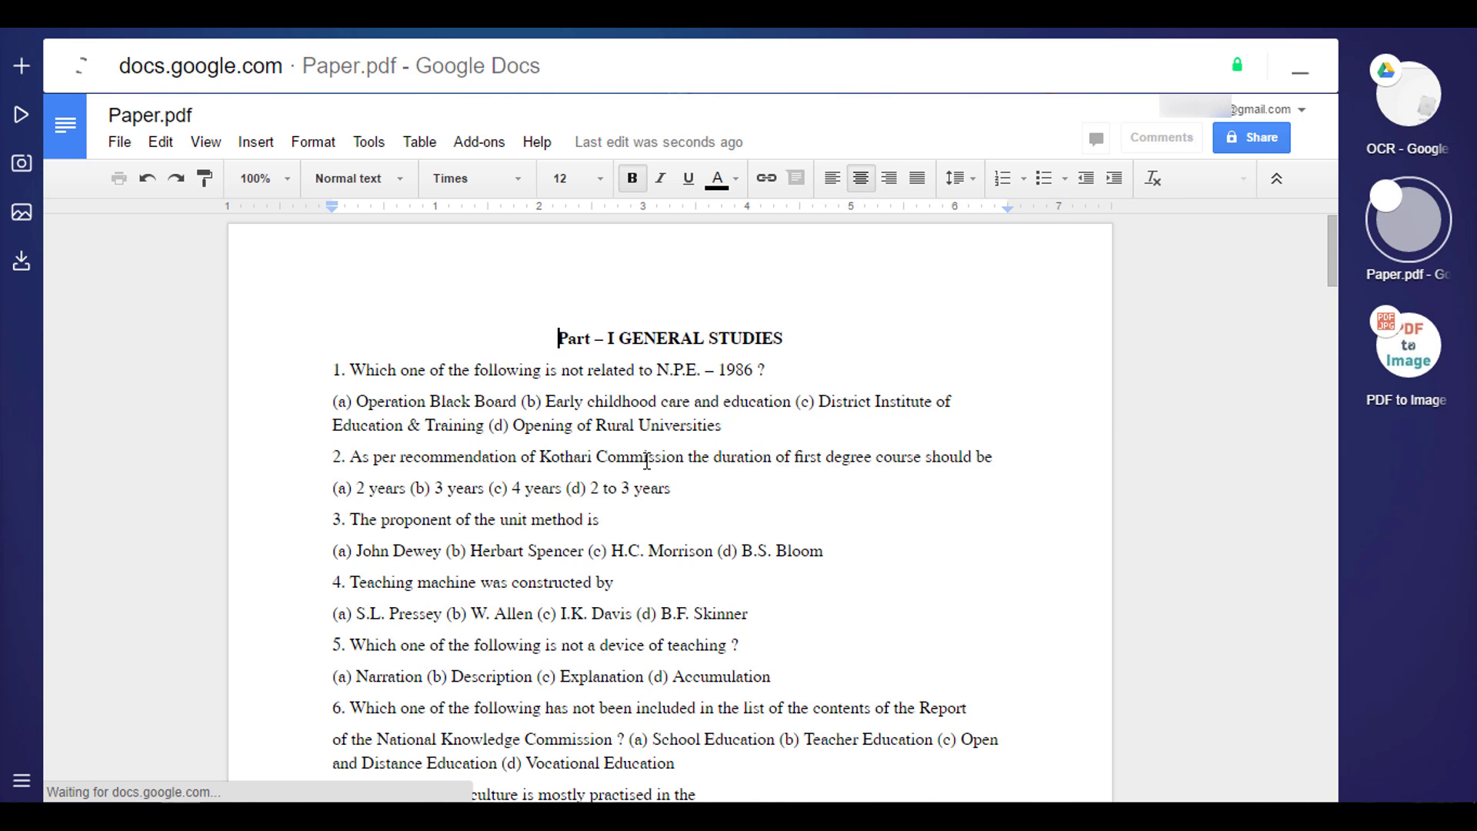
# Examine the converted document to compare how the English and Hindi pages were recognised
pyautogui.scroll(-4, 1092, 474)
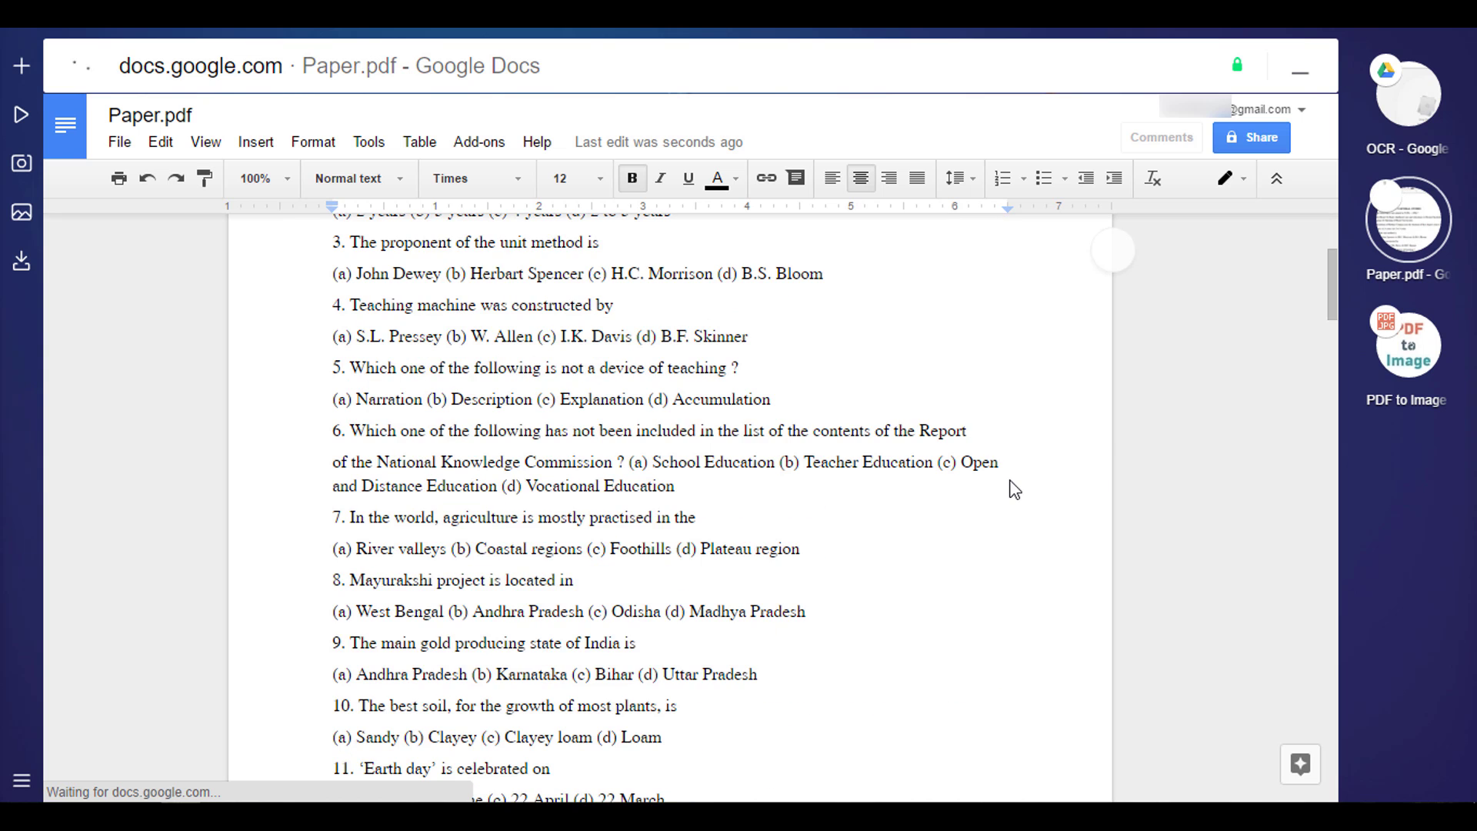
pyautogui.scroll(-1, 1011, 485)
pyautogui.scroll(5, 933, 501)
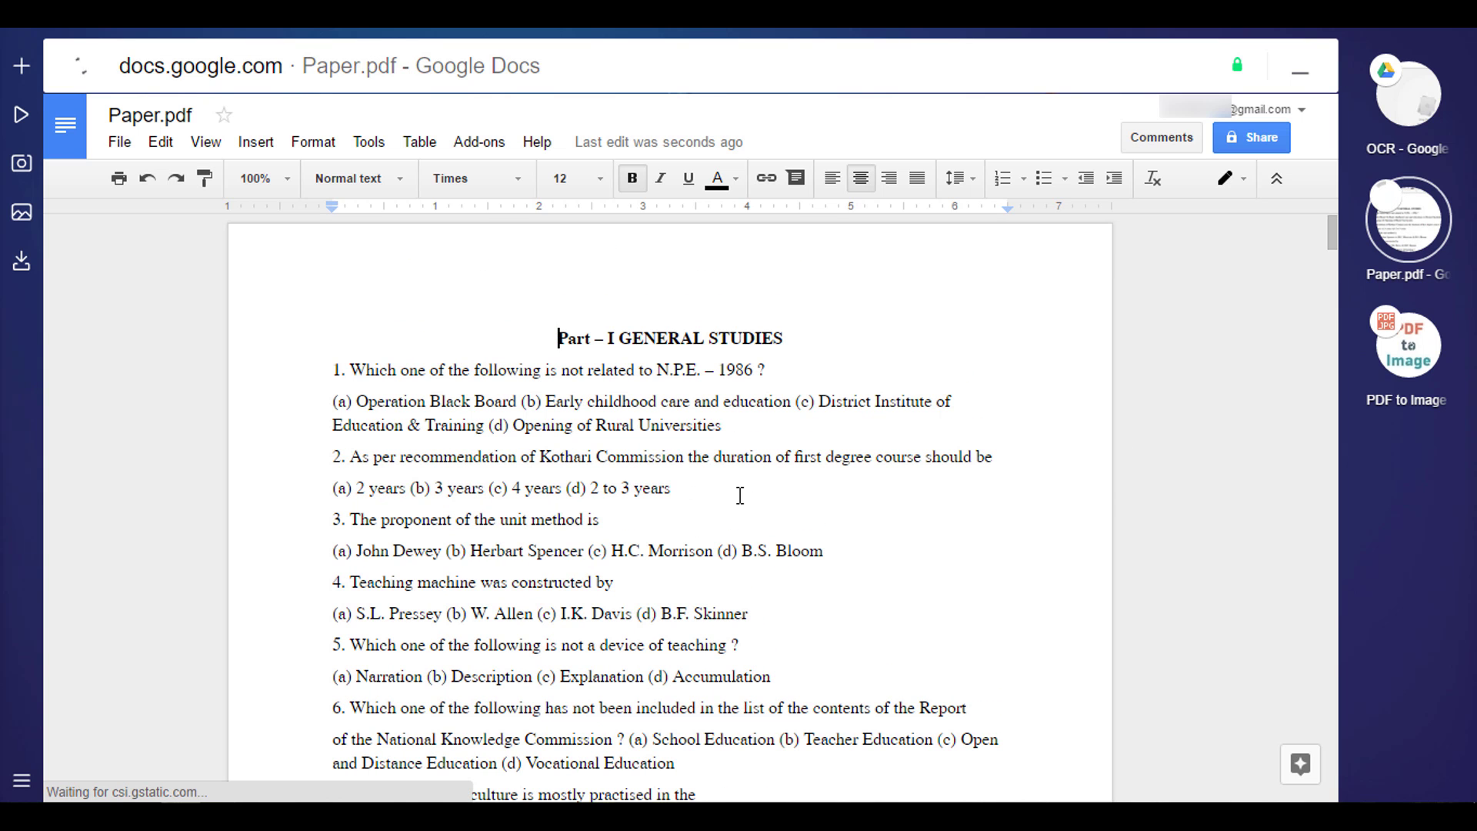
pyautogui.scroll(-10, 739, 495)
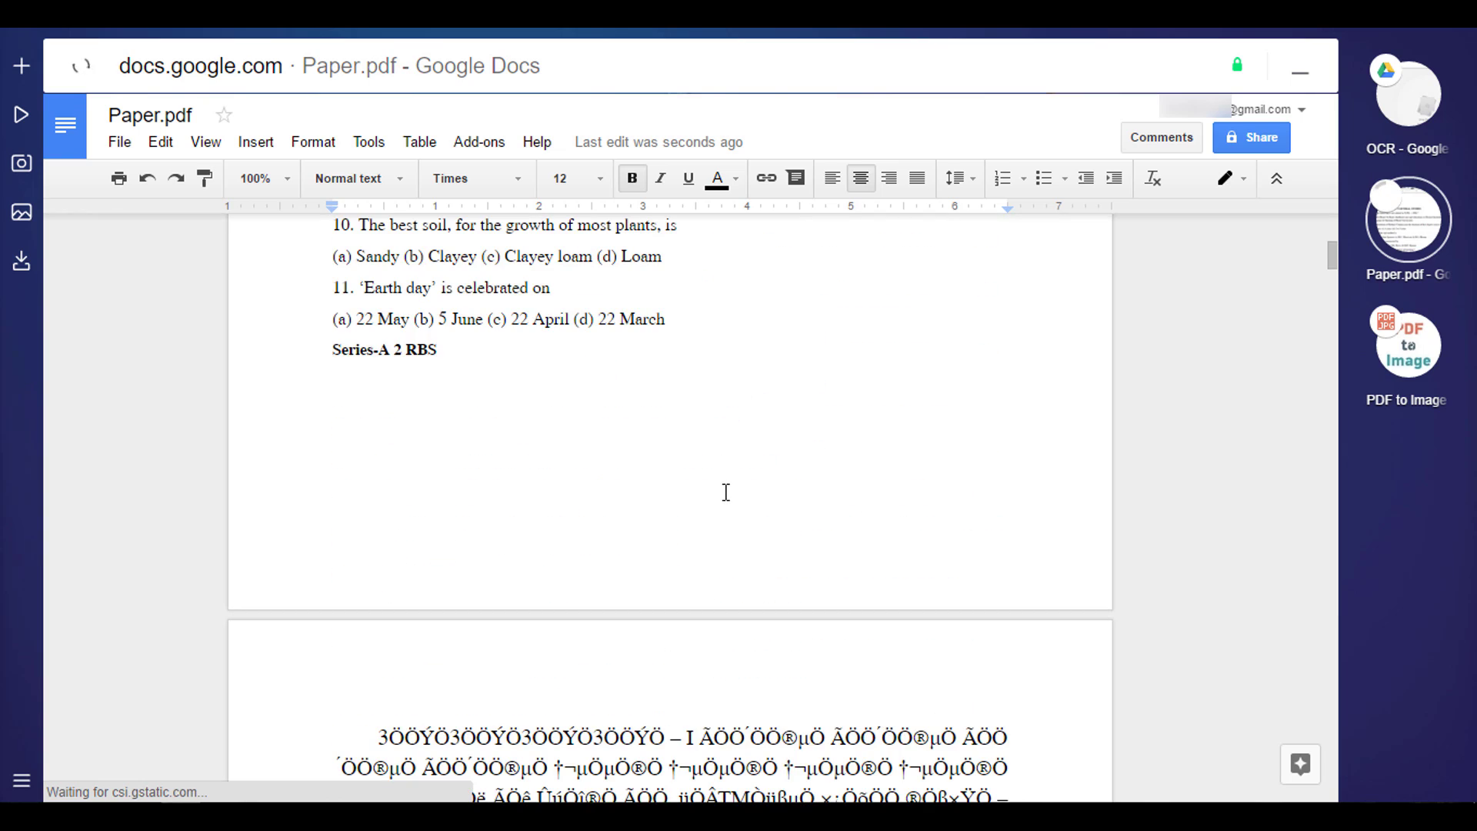
pyautogui.scroll(5, 726, 493)
pyautogui.scroll(-12, 726, 492)
pyautogui.scroll(-13, 726, 492)
pyautogui.scroll(-8, 727, 492)
pyautogui.scroll(-10, 718, 492)
pyautogui.scroll(-10, 719, 492)
pyautogui.scroll(12, 719, 492)
pyautogui.scroll(10, 719, 492)
pyautogui.scroll(-6, 719, 492)
pyautogui.scroll(-15, 719, 492)
pyautogui.scroll(-14, 719, 492)
pyautogui.scroll(10, 692, 465)
pyautogui.scroll(20, 692, 465)
pyautogui.scroll(20, 692, 465)
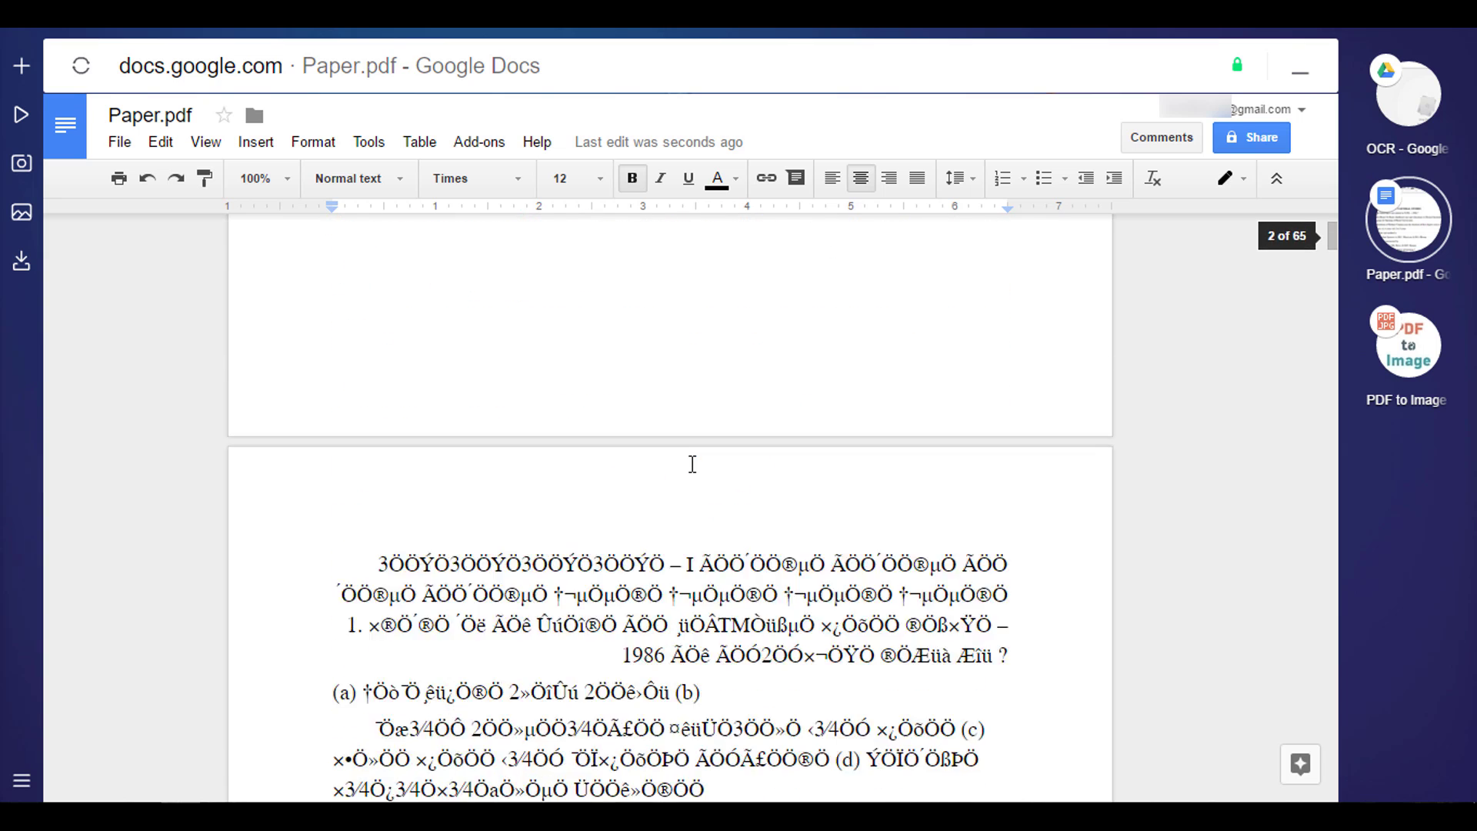
pyautogui.scroll(10, 692, 465)
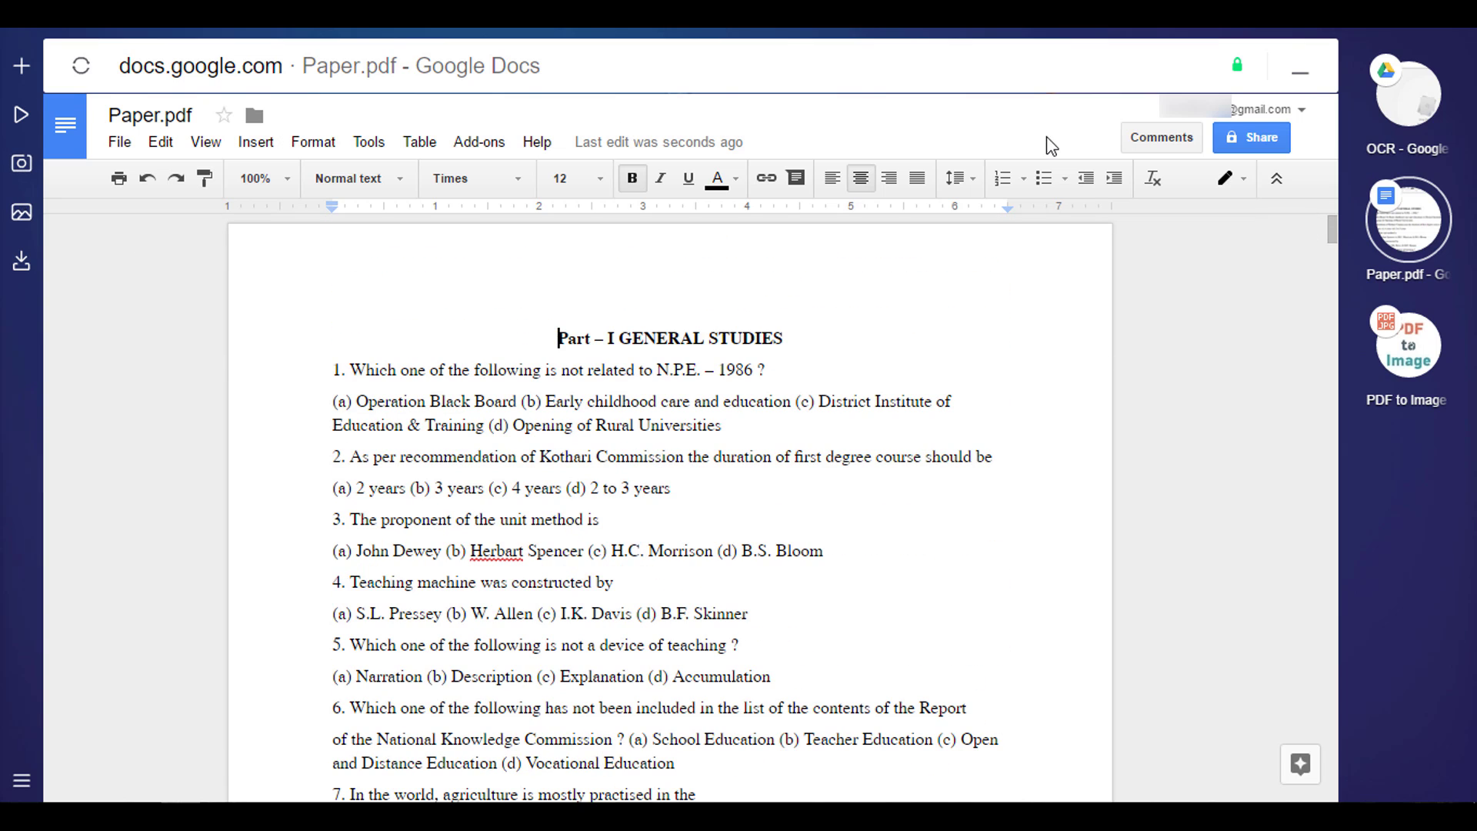
# Close the converted document and upload Paper.pdf to the PDF to JPG converter on pdftoimage.com
pyautogui.click(1449, 183)
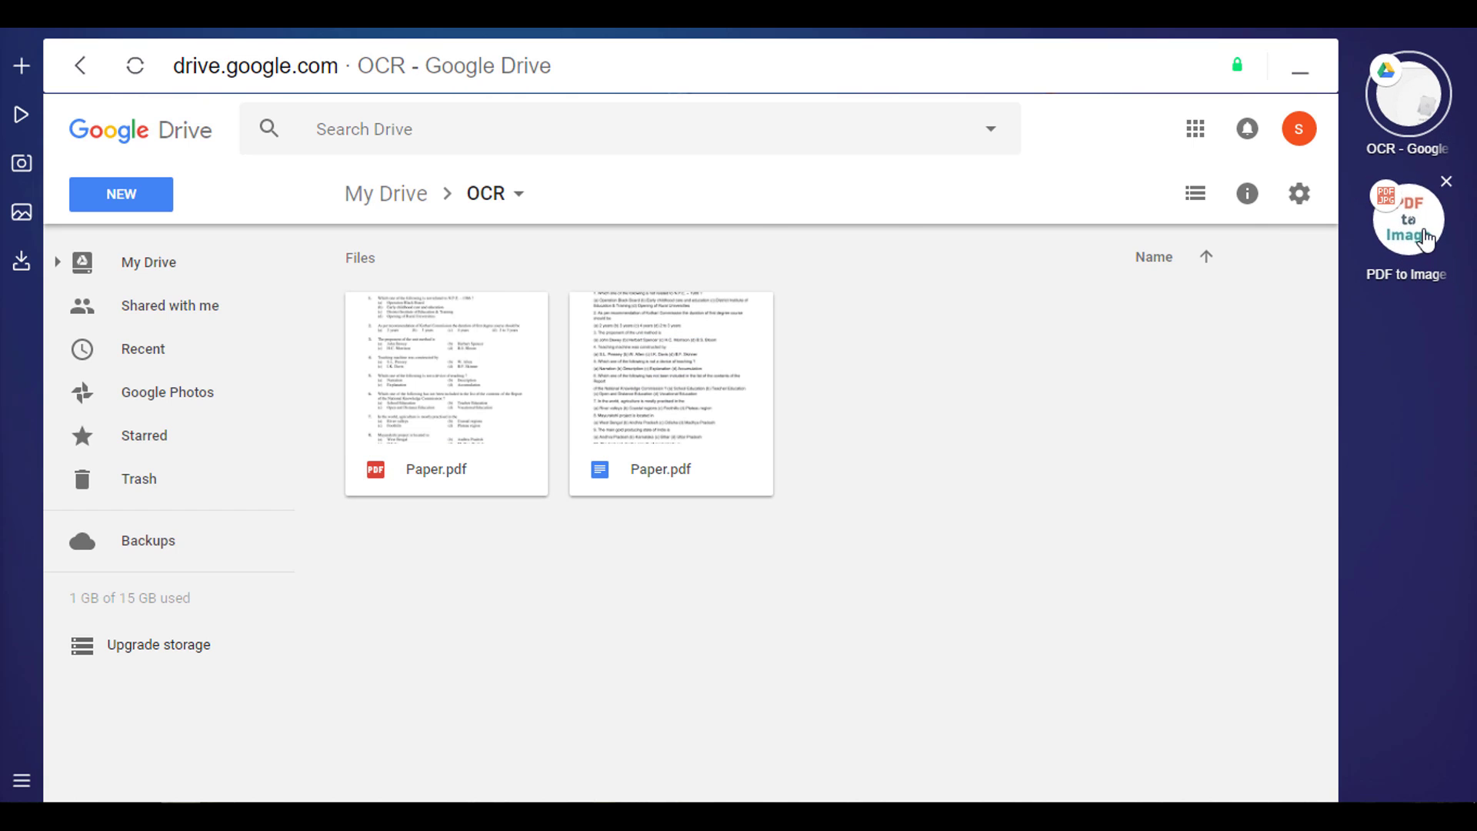
pyautogui.click(1412, 240)
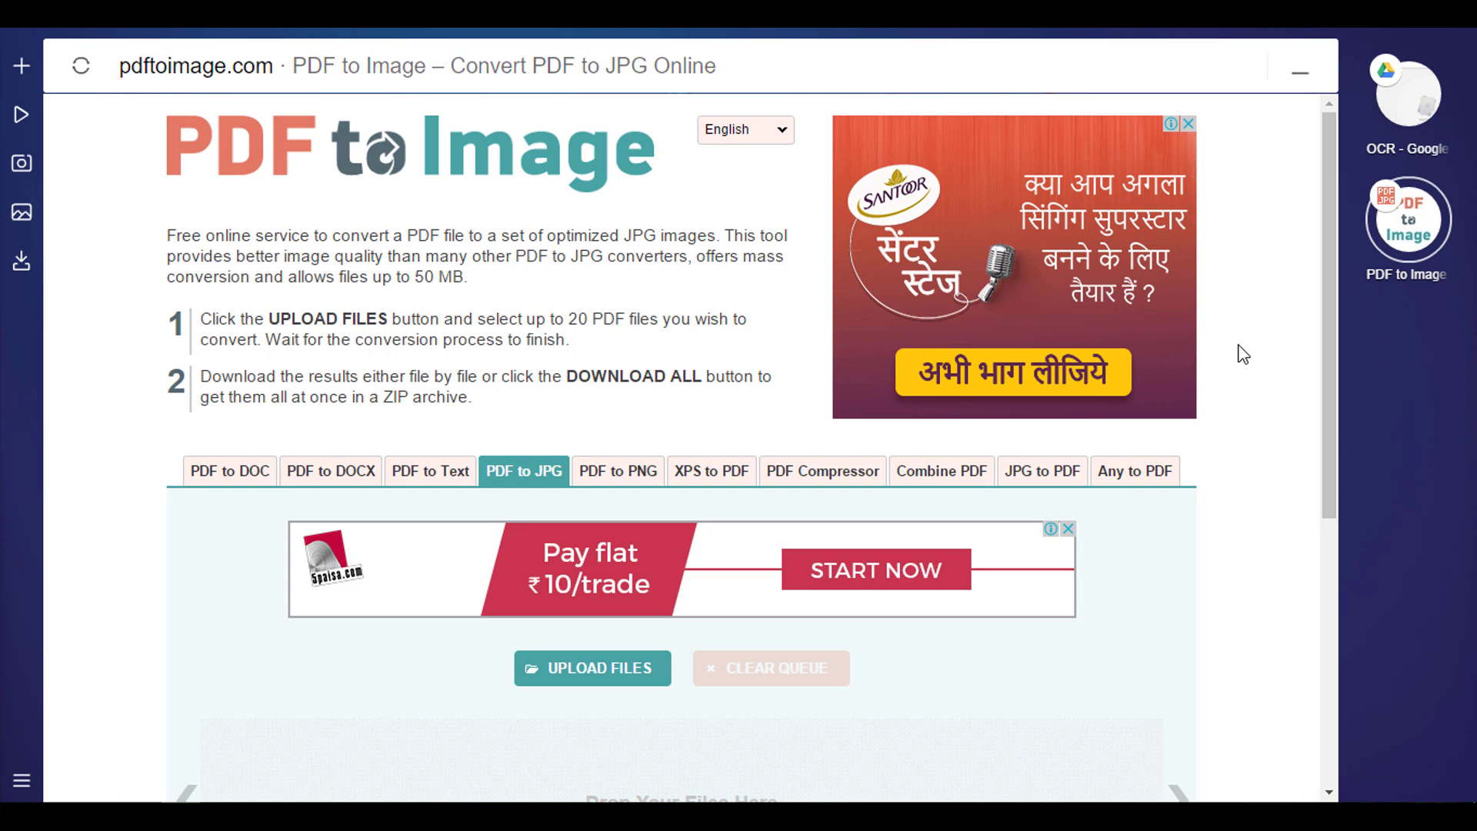
pyautogui.scroll(-5, 1234, 381)
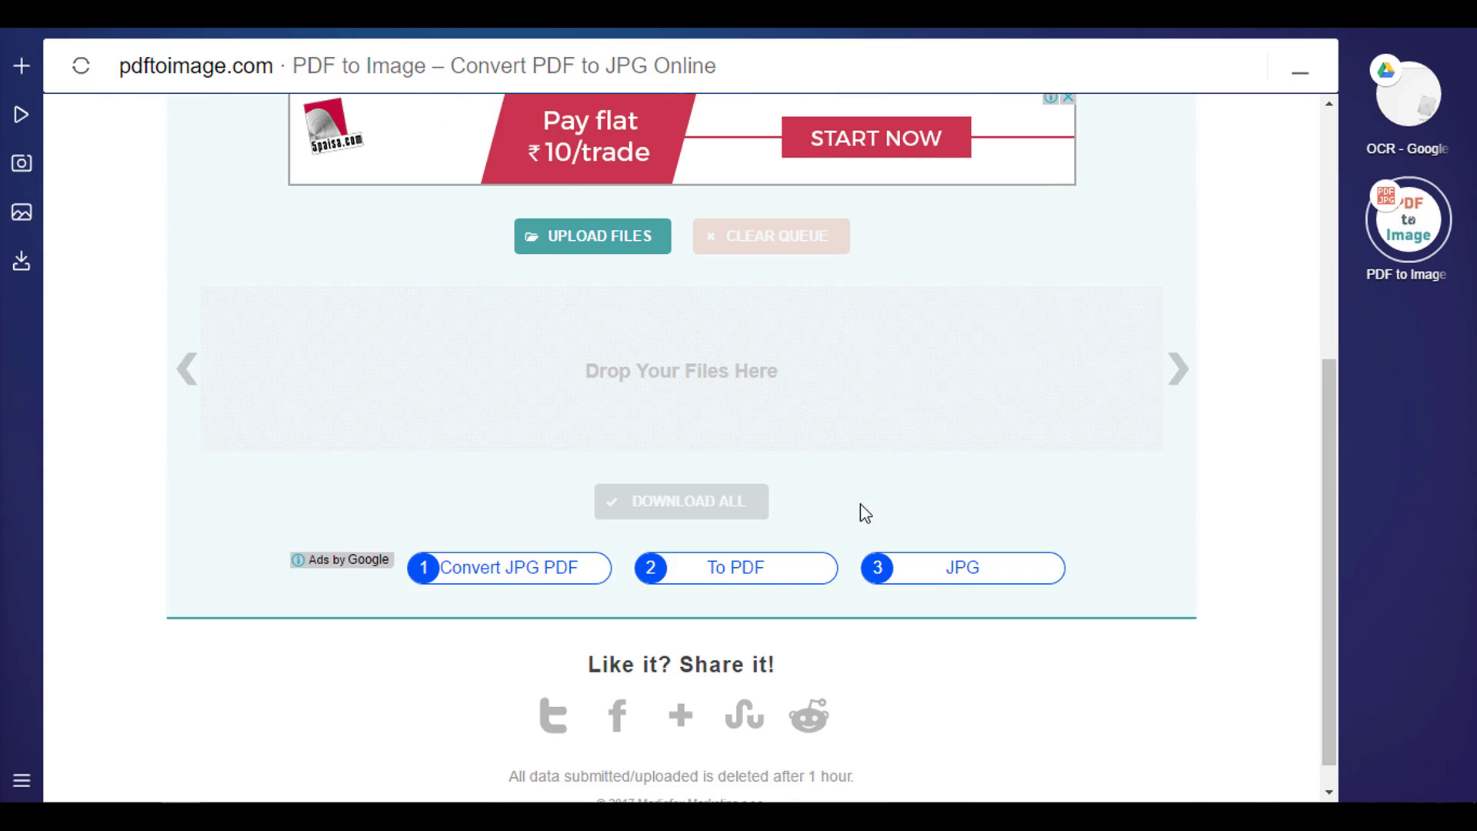
pyautogui.scroll(1, 585, 384)
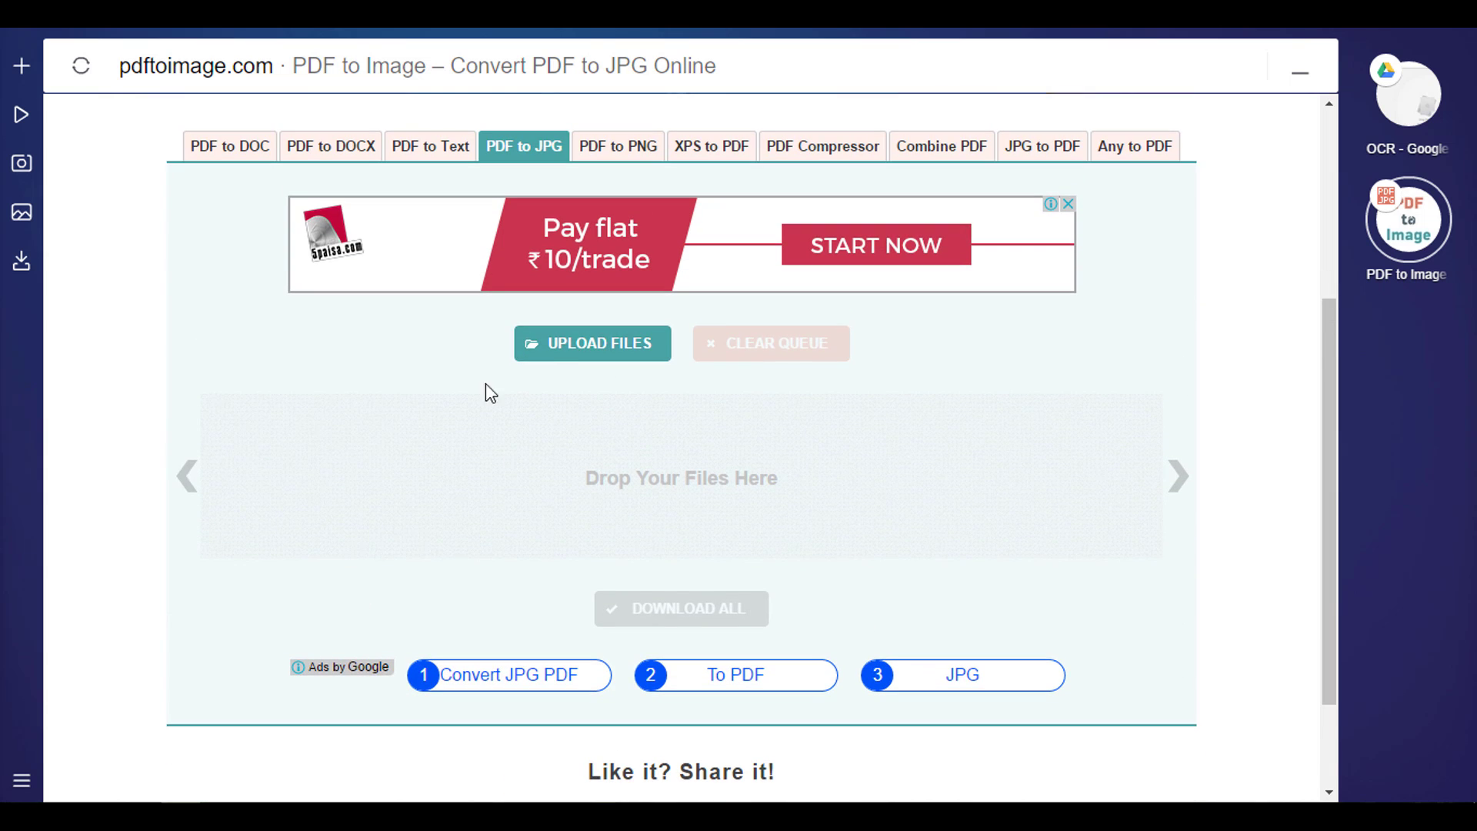
pyautogui.click(562, 353)
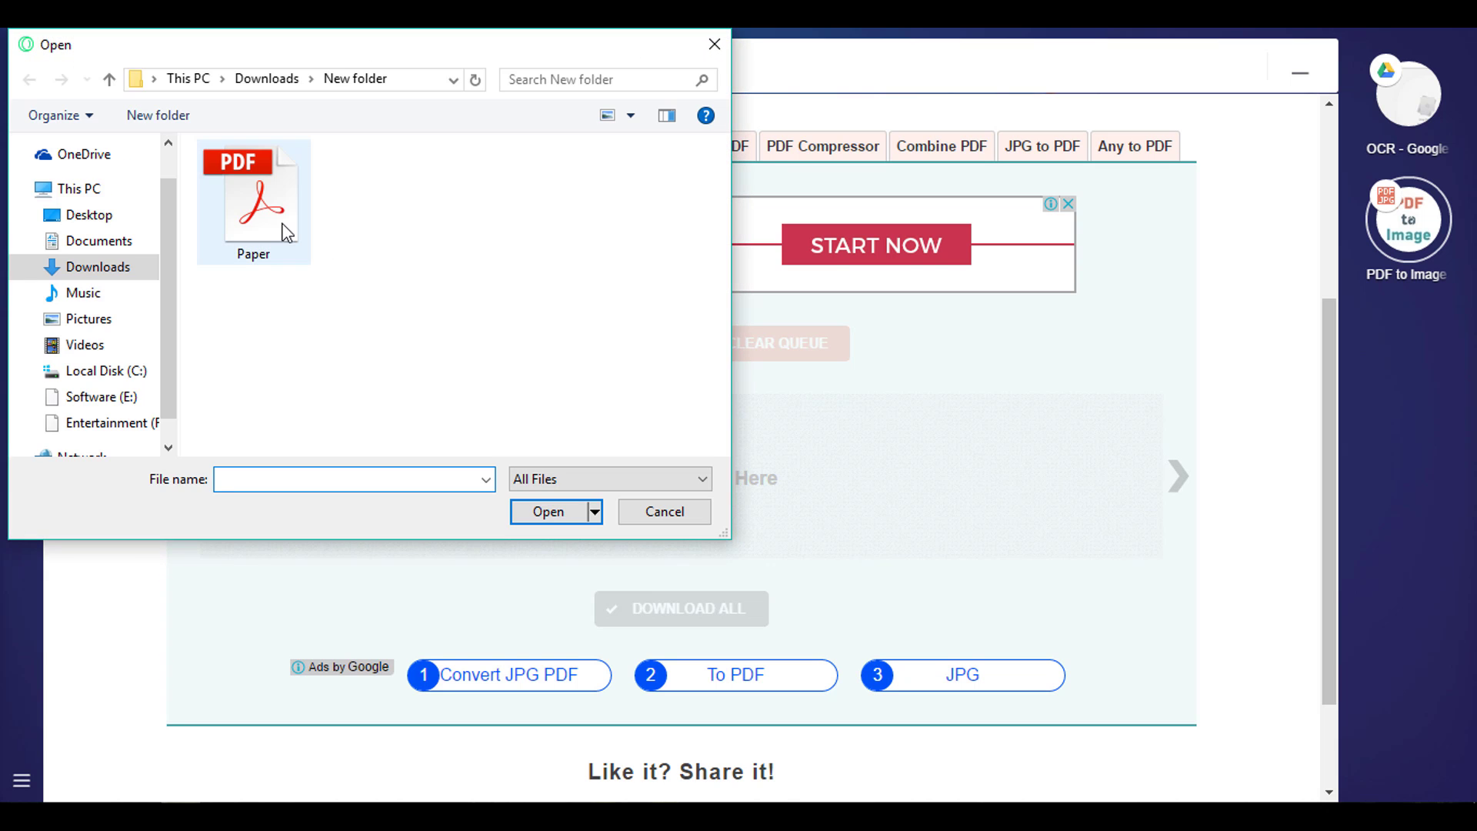
pyautogui.doubleClick(261, 204)
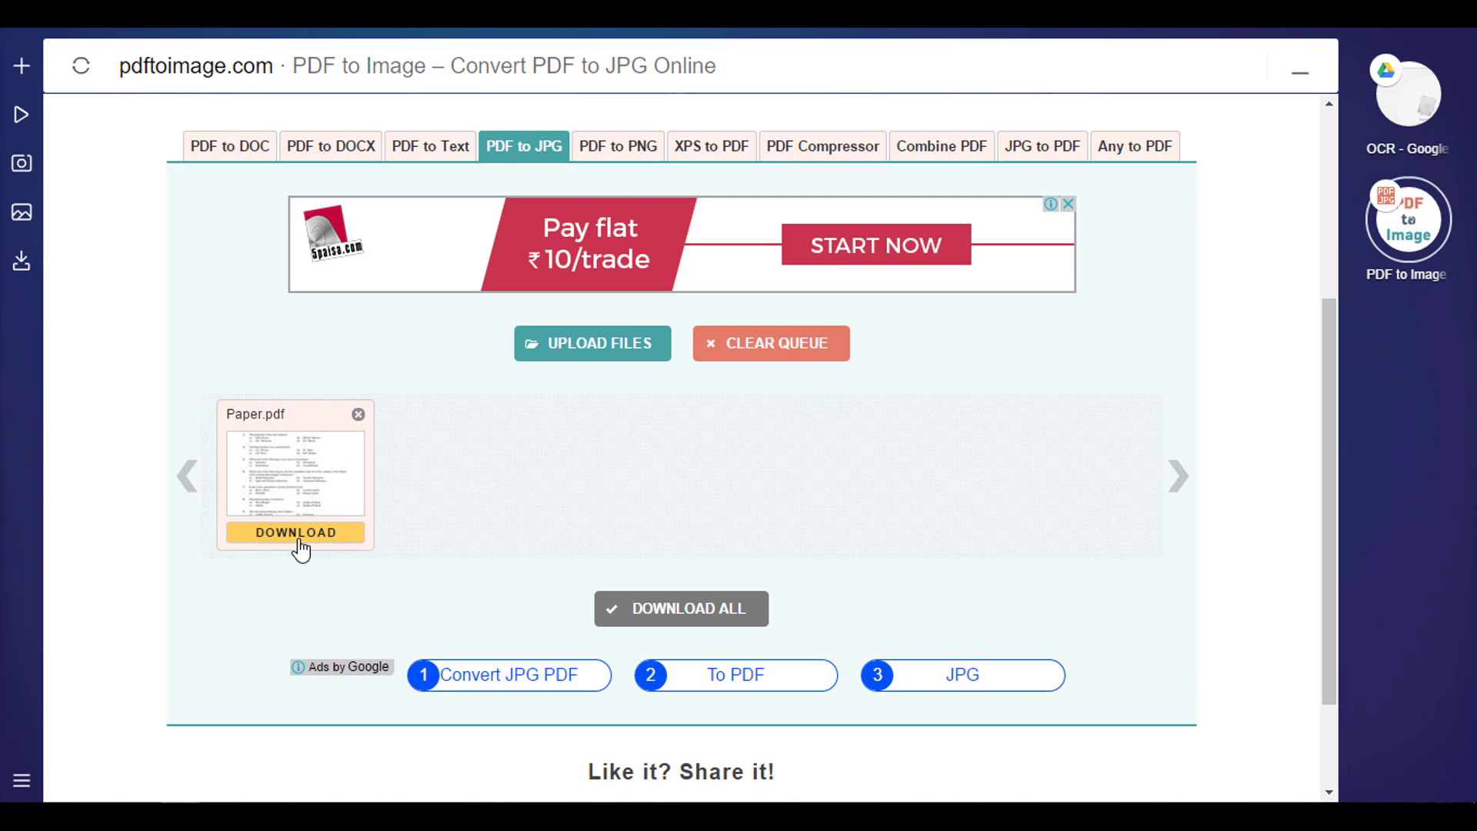
# Download the converted images of Paper.pdf and remove the older PDF entry from the browser's download list
pyautogui.click(299, 548)
pyautogui.click(21, 265)
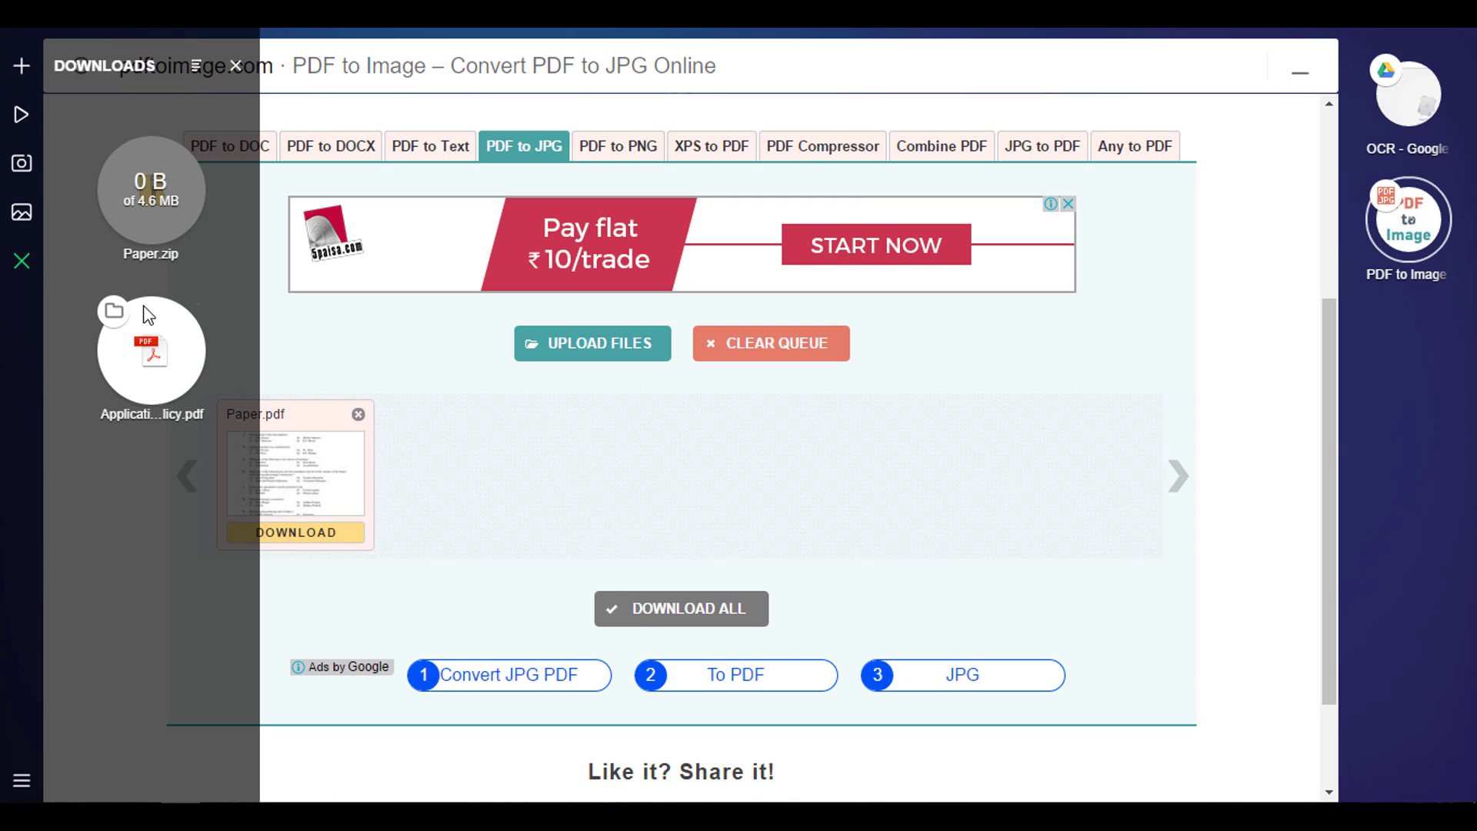
pyautogui.click(198, 304)
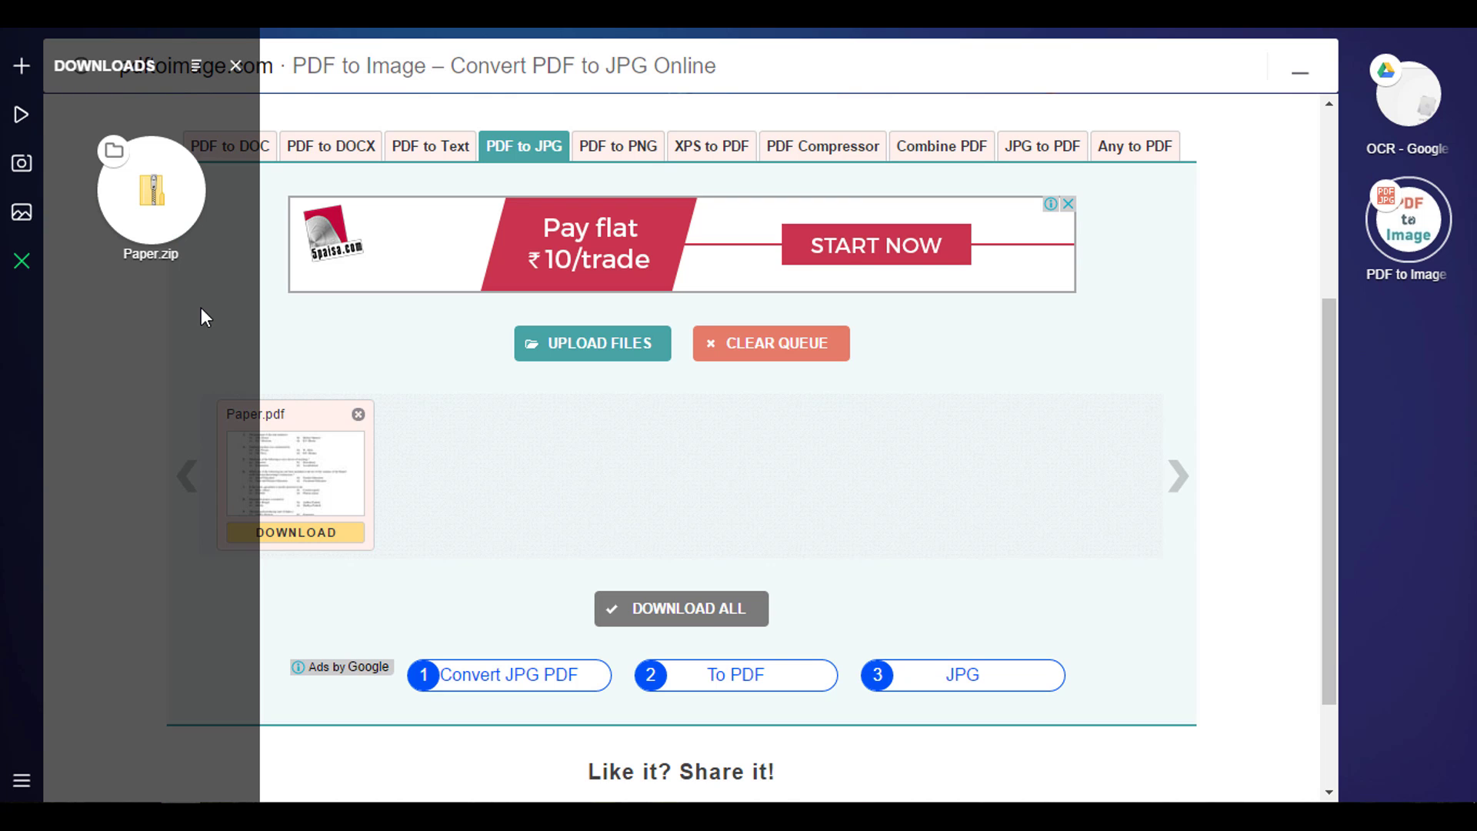
# Open the downloaded Paper.zip and extract all its JPG files to the Paper folder in Downloads
pyautogui.click(176, 222)
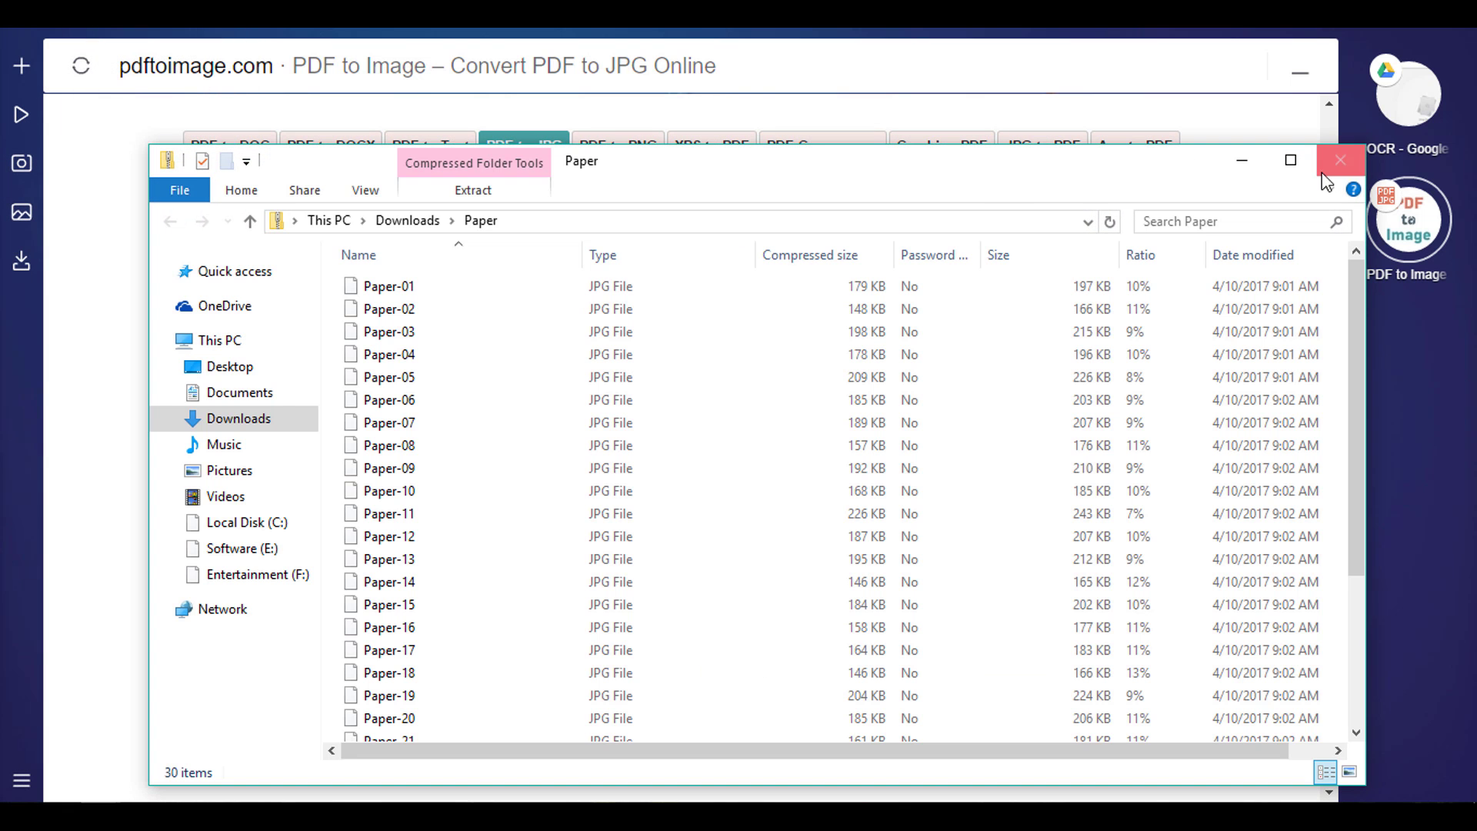
pyautogui.click(1285, 163)
pyautogui.scroll(-1, 639, 300)
pyautogui.scroll(1, 639, 300)
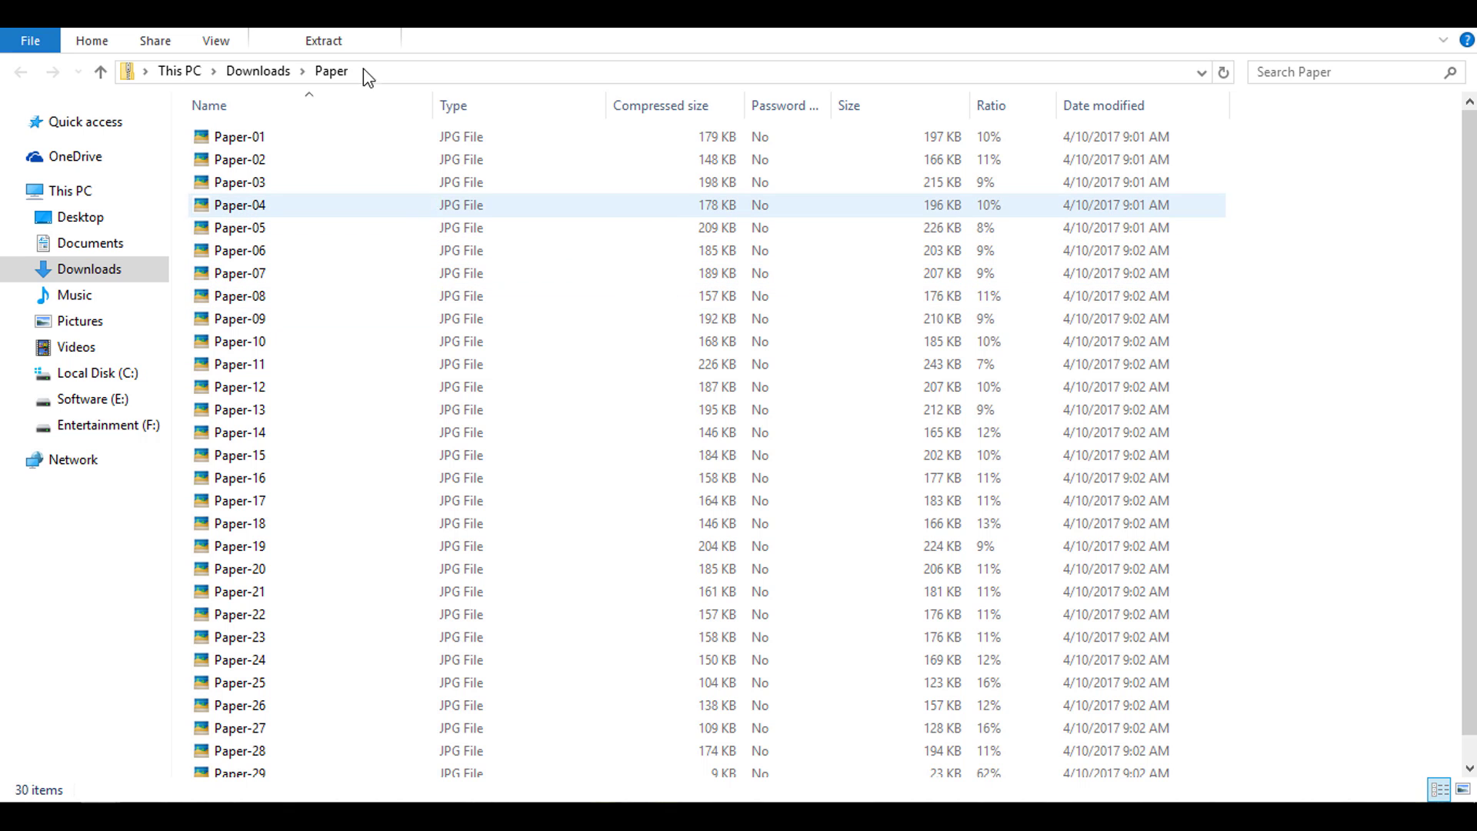
pyautogui.click(338, 45)
pyautogui.click(353, 91)
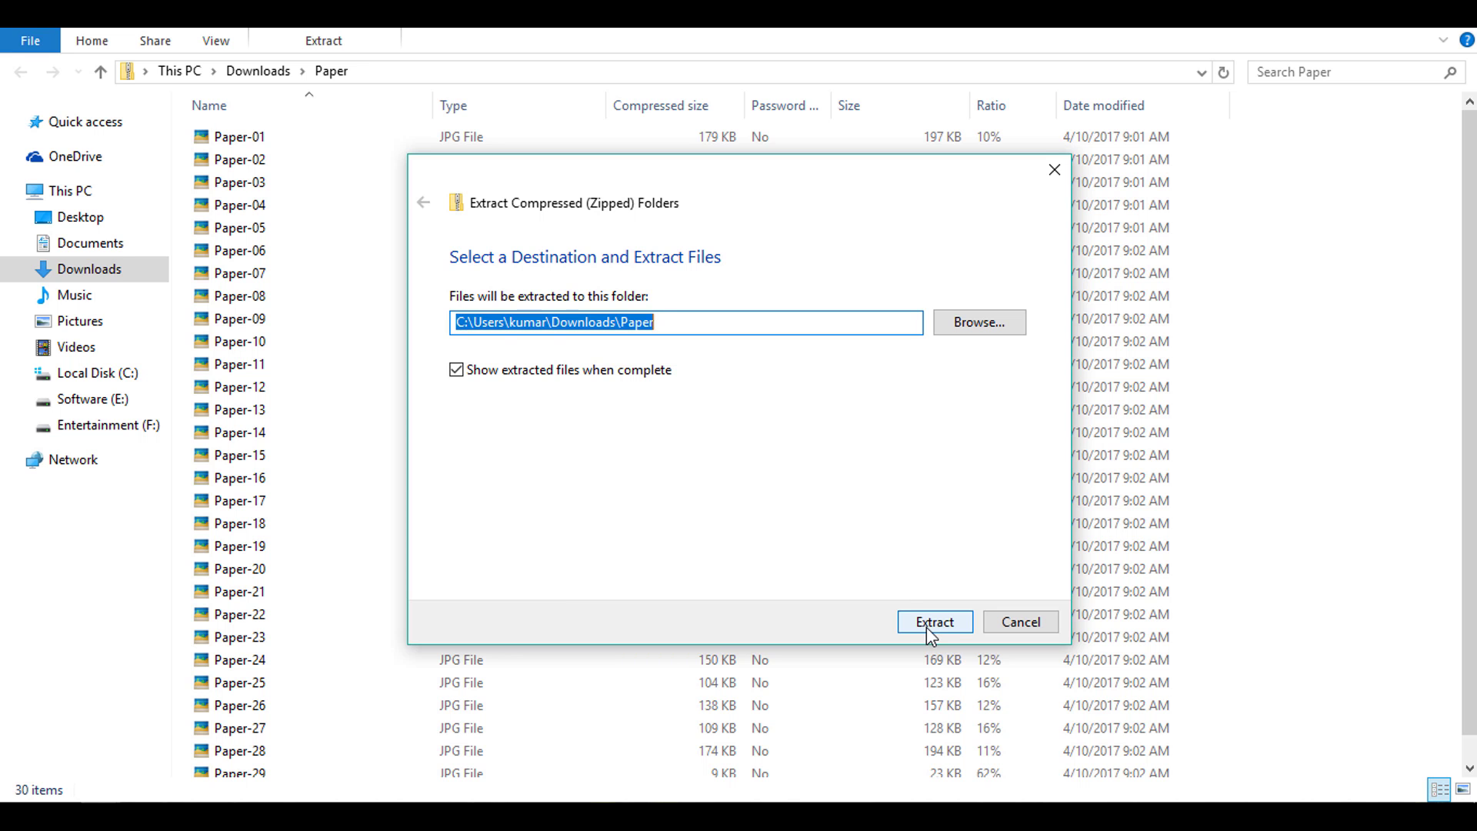
pyautogui.click(927, 627)
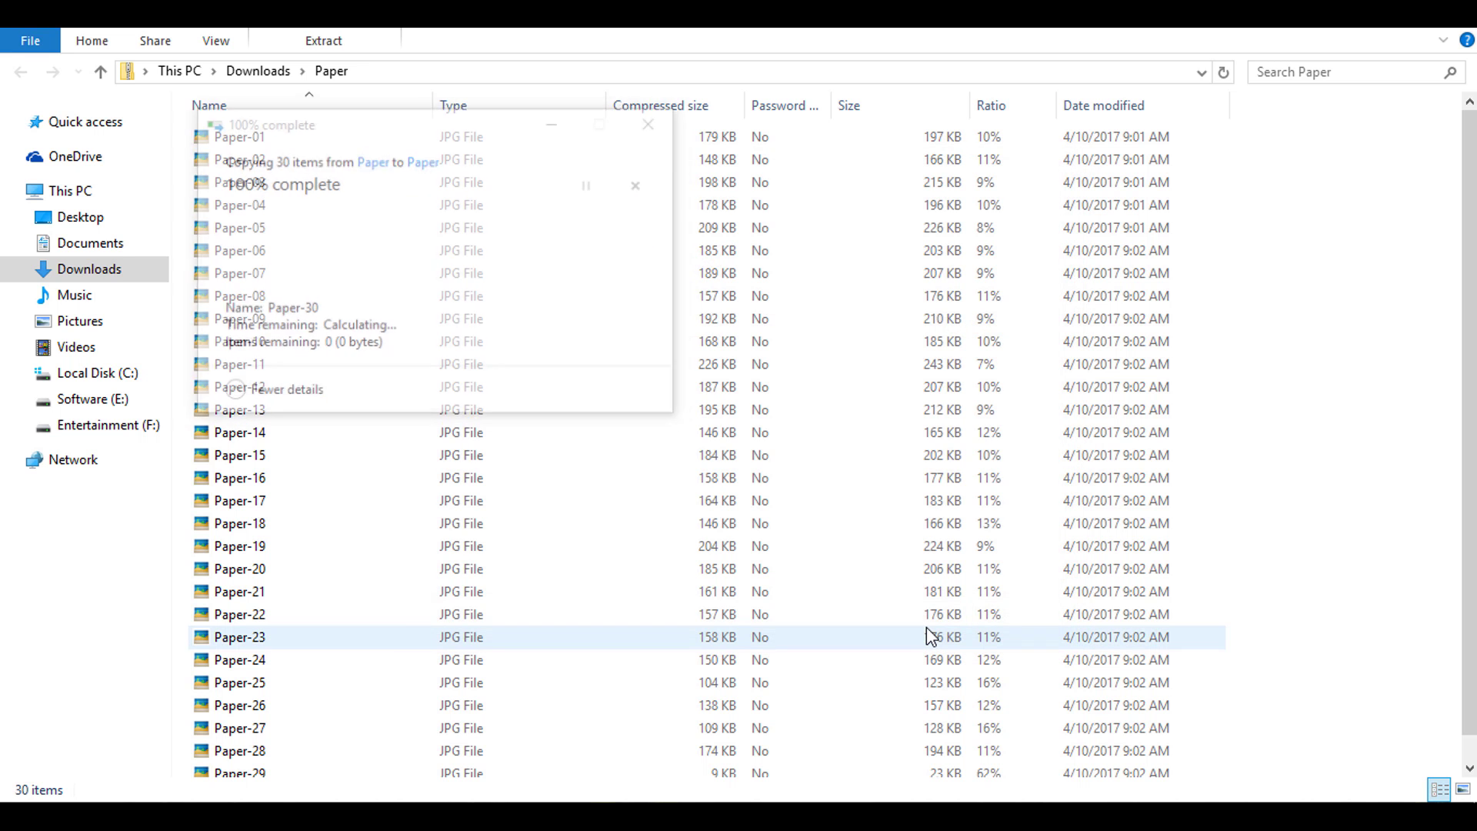
pyautogui.click(1310, 34)
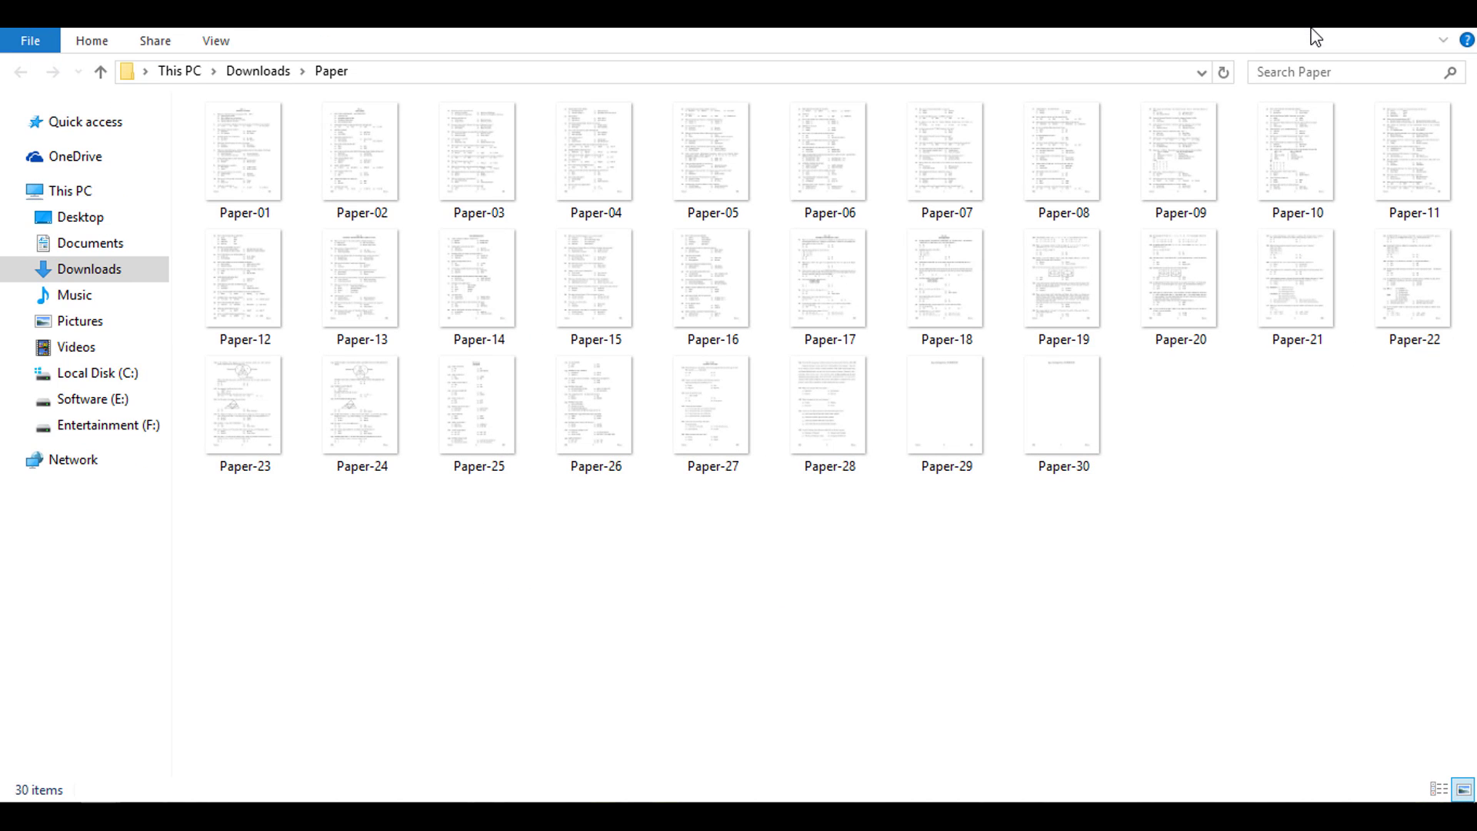
# Open the extracted Paper-01 image and examine it and the following Hindi page at a closer zoom
pyautogui.click(270, 175)
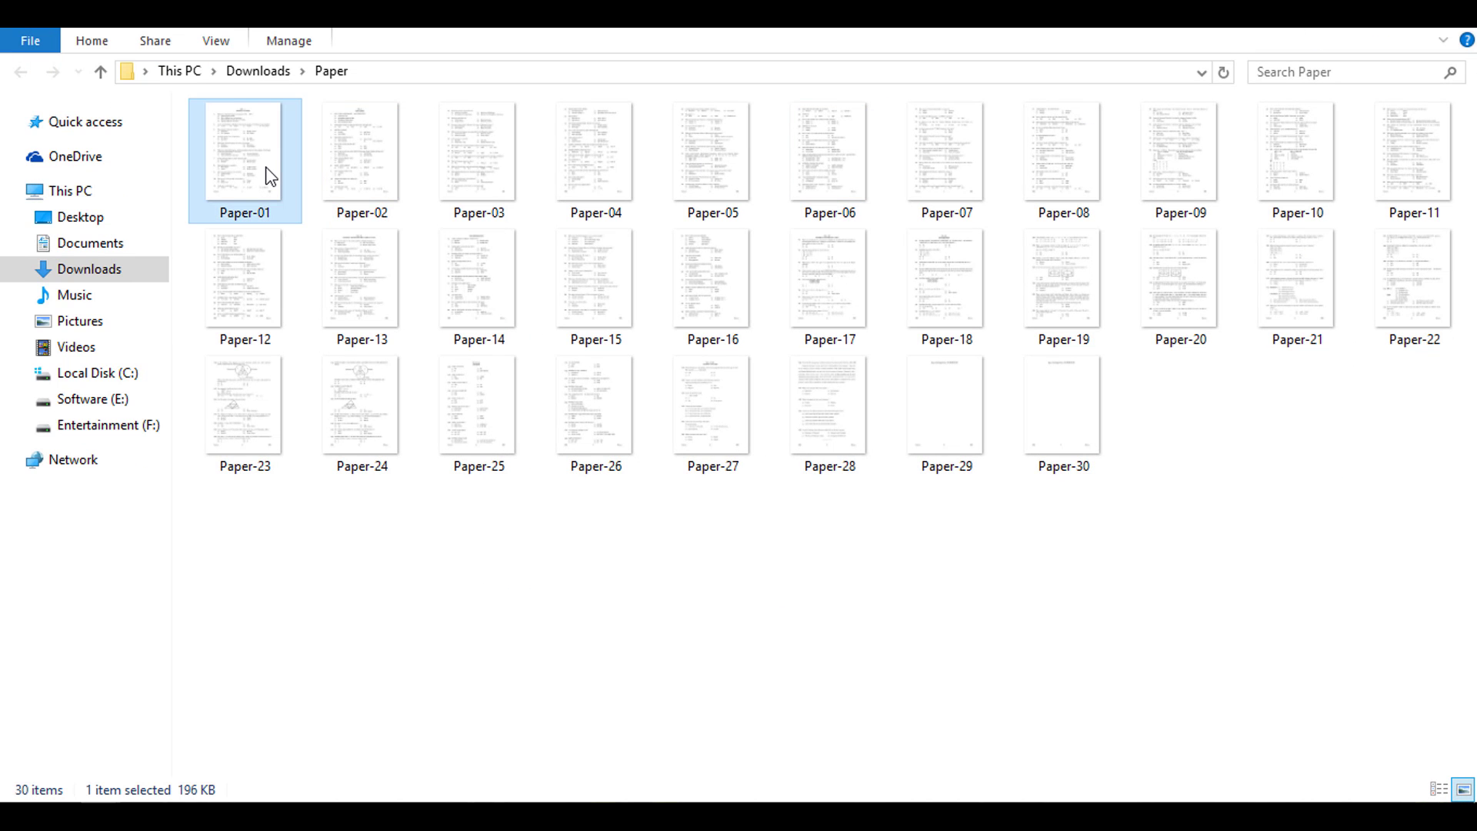
pyautogui.doubleClick(266, 168)
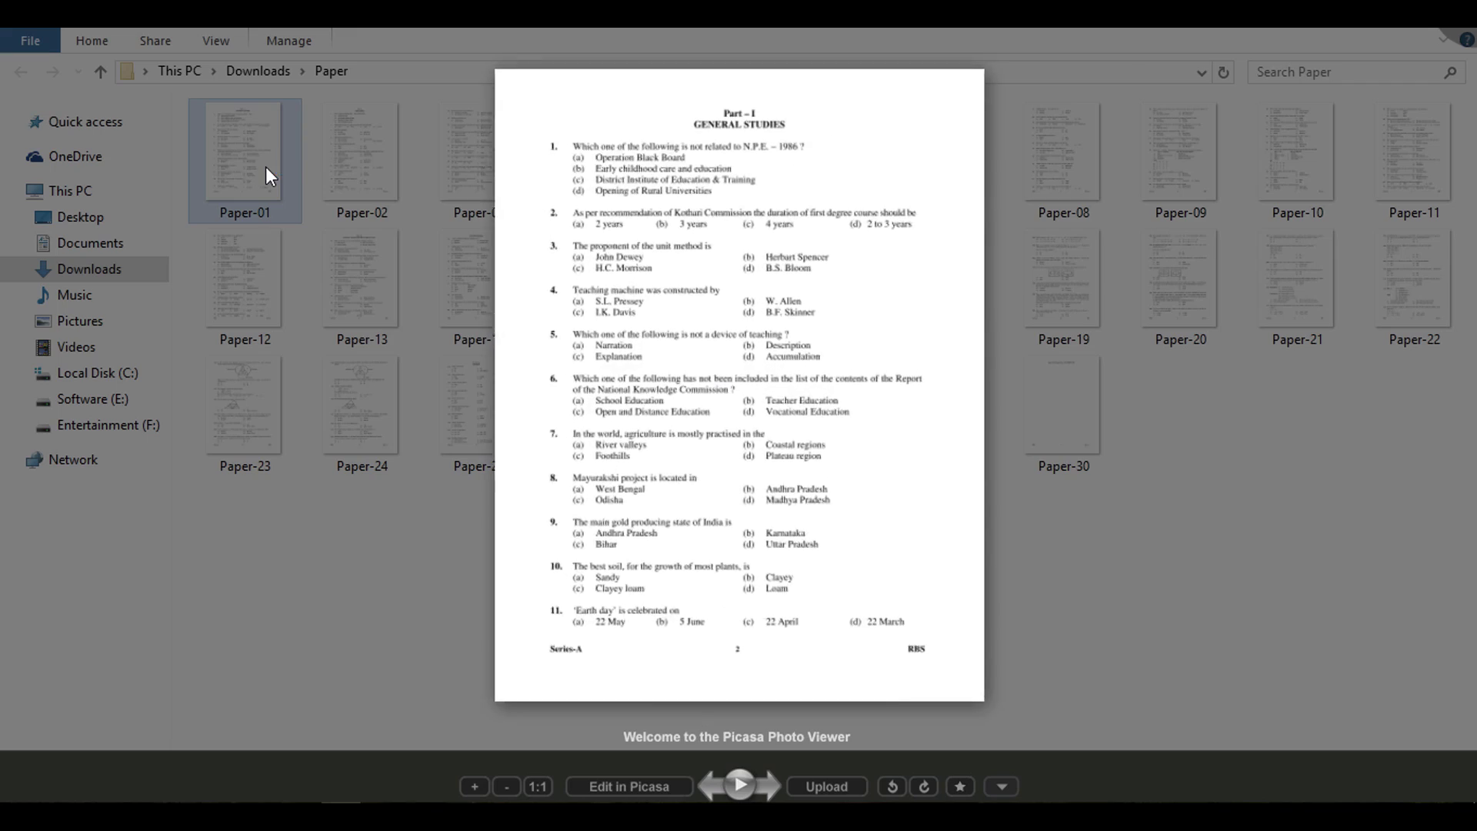
pyautogui.scroll(3, 265, 166)
pyautogui.scroll(-4, 321, 176)
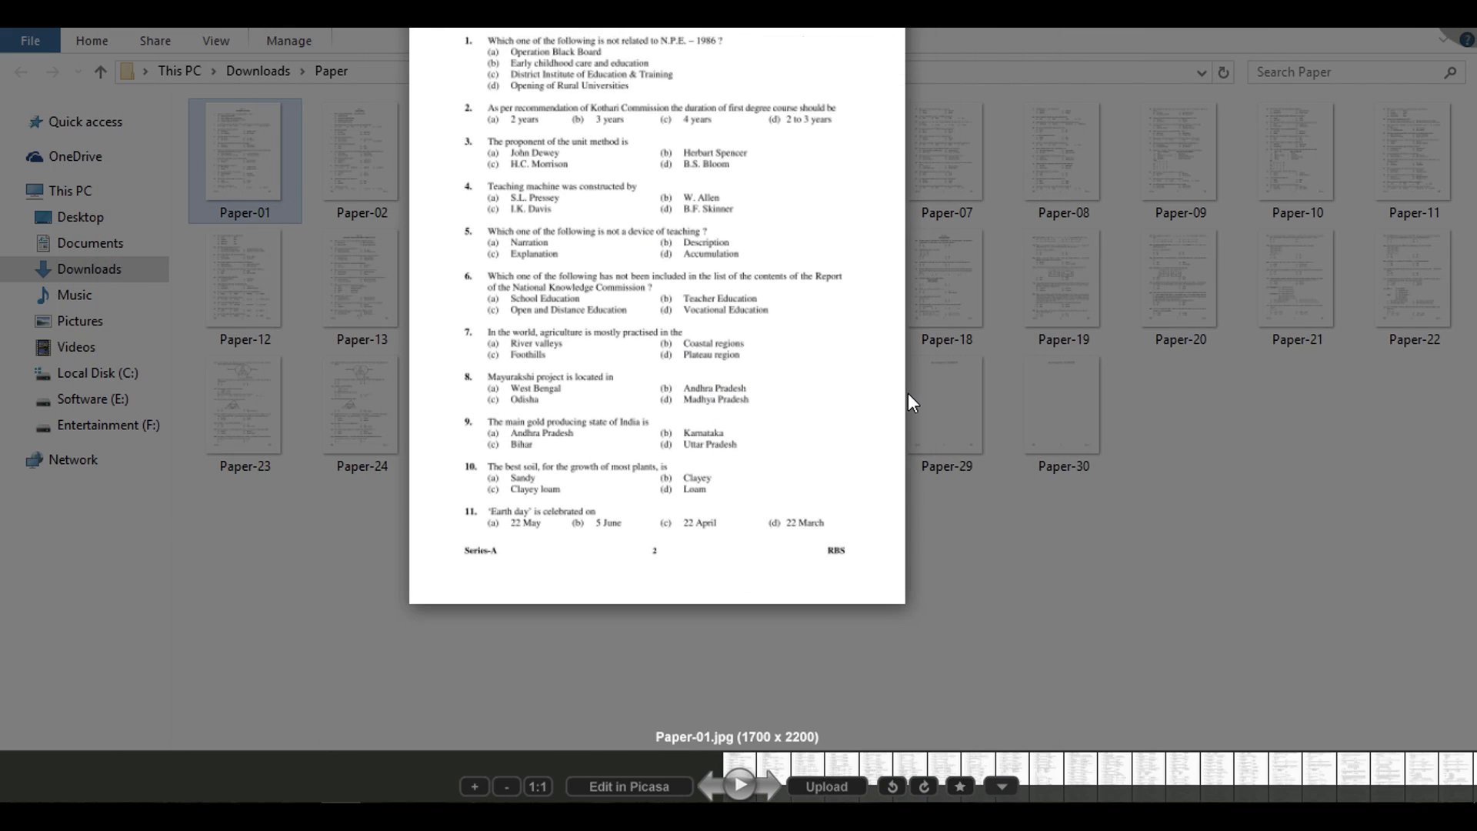
pyautogui.press('Right')
pyautogui.scroll(2, 907, 394)
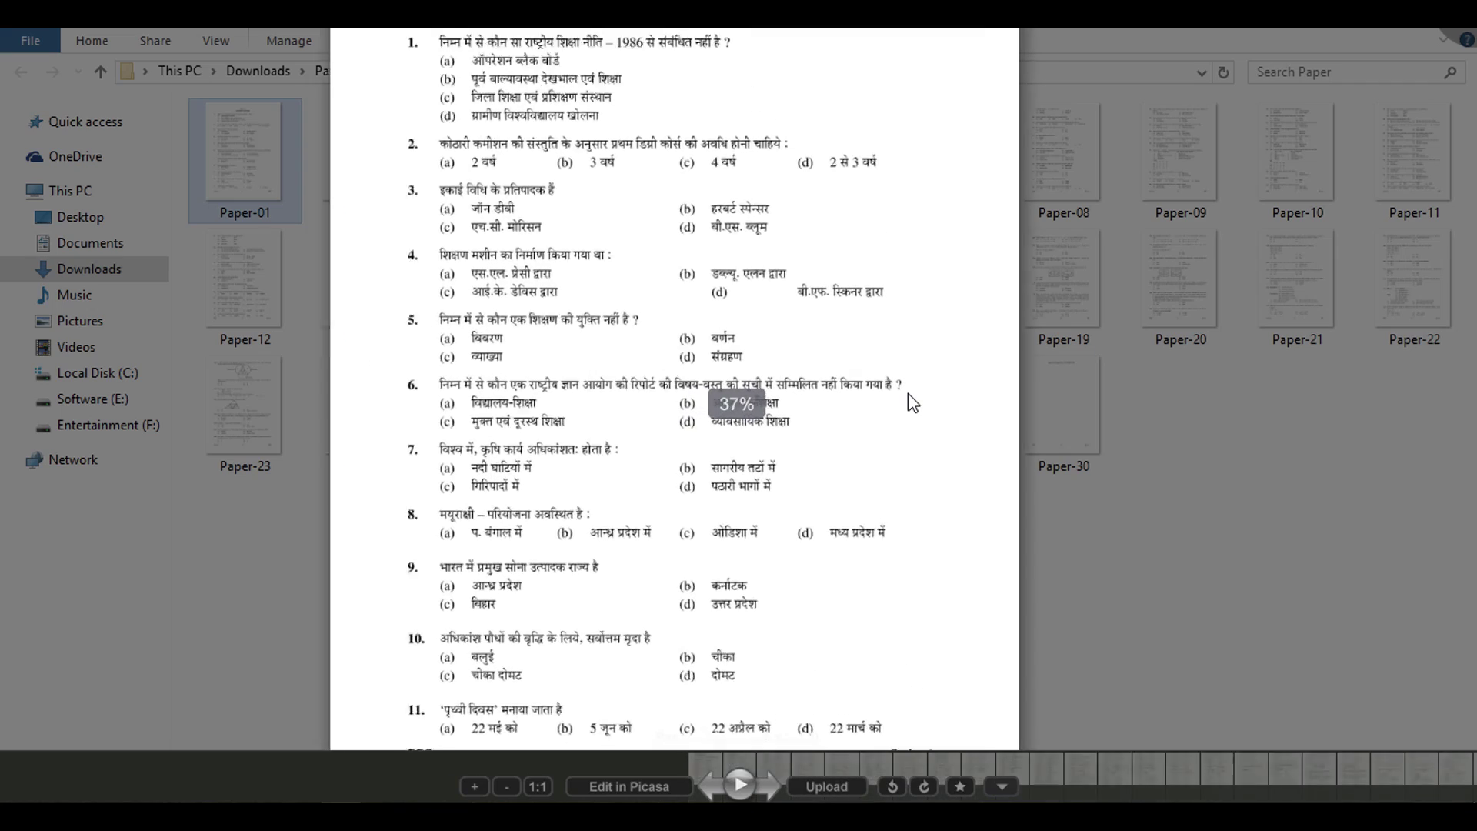
# Examine the Hindi questions on the Paper-02 image at a closer zoom, and close the photo viewer
pyautogui.scroll(2, 623, 234)
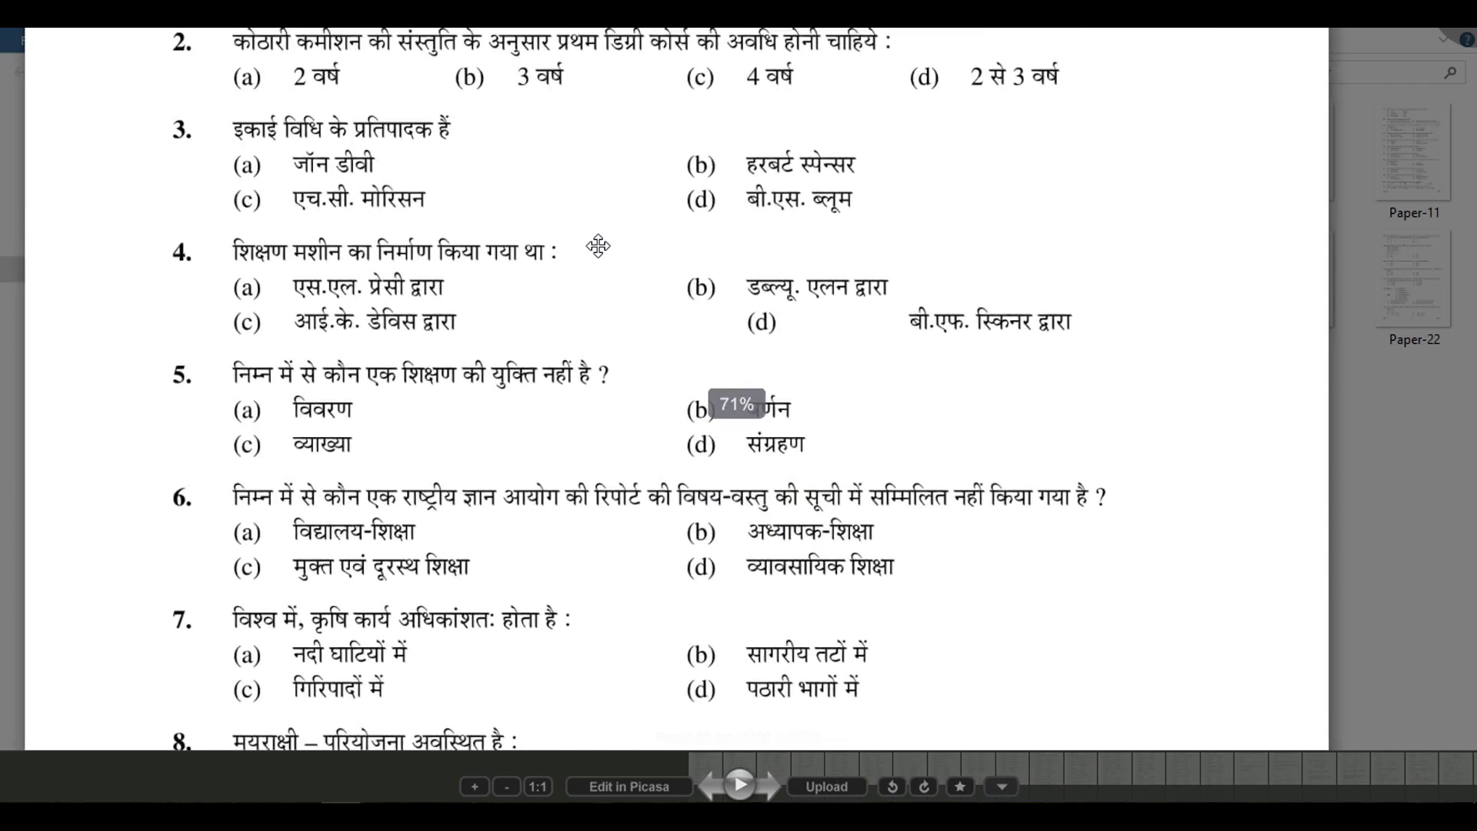
pyautogui.moveTo(597, 240); pyautogui.dragTo(599, 356)
pyautogui.scroll(-4, 599, 357)
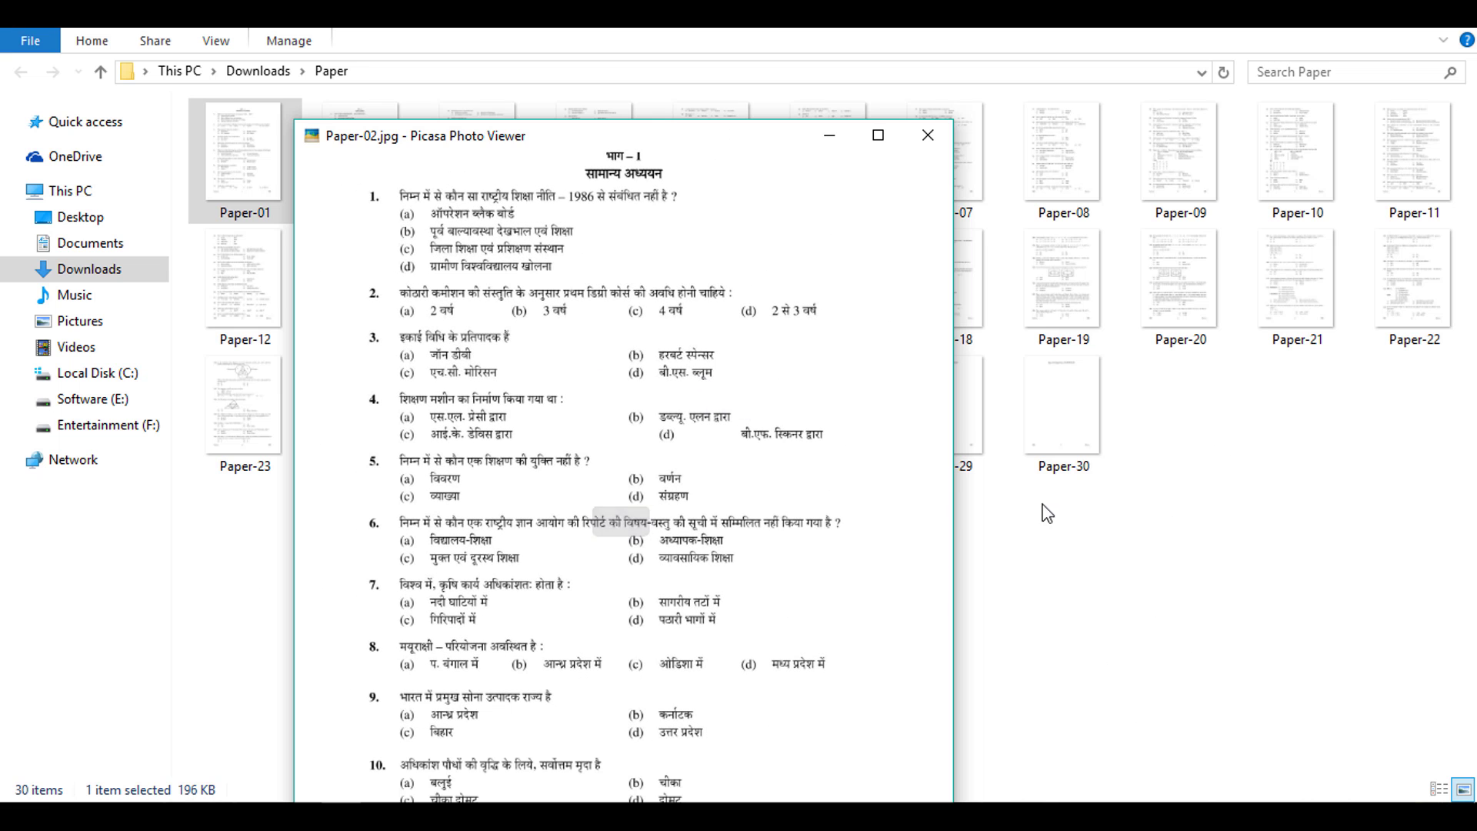
pyautogui.click(934, 137)
pyautogui.click(462, 526)
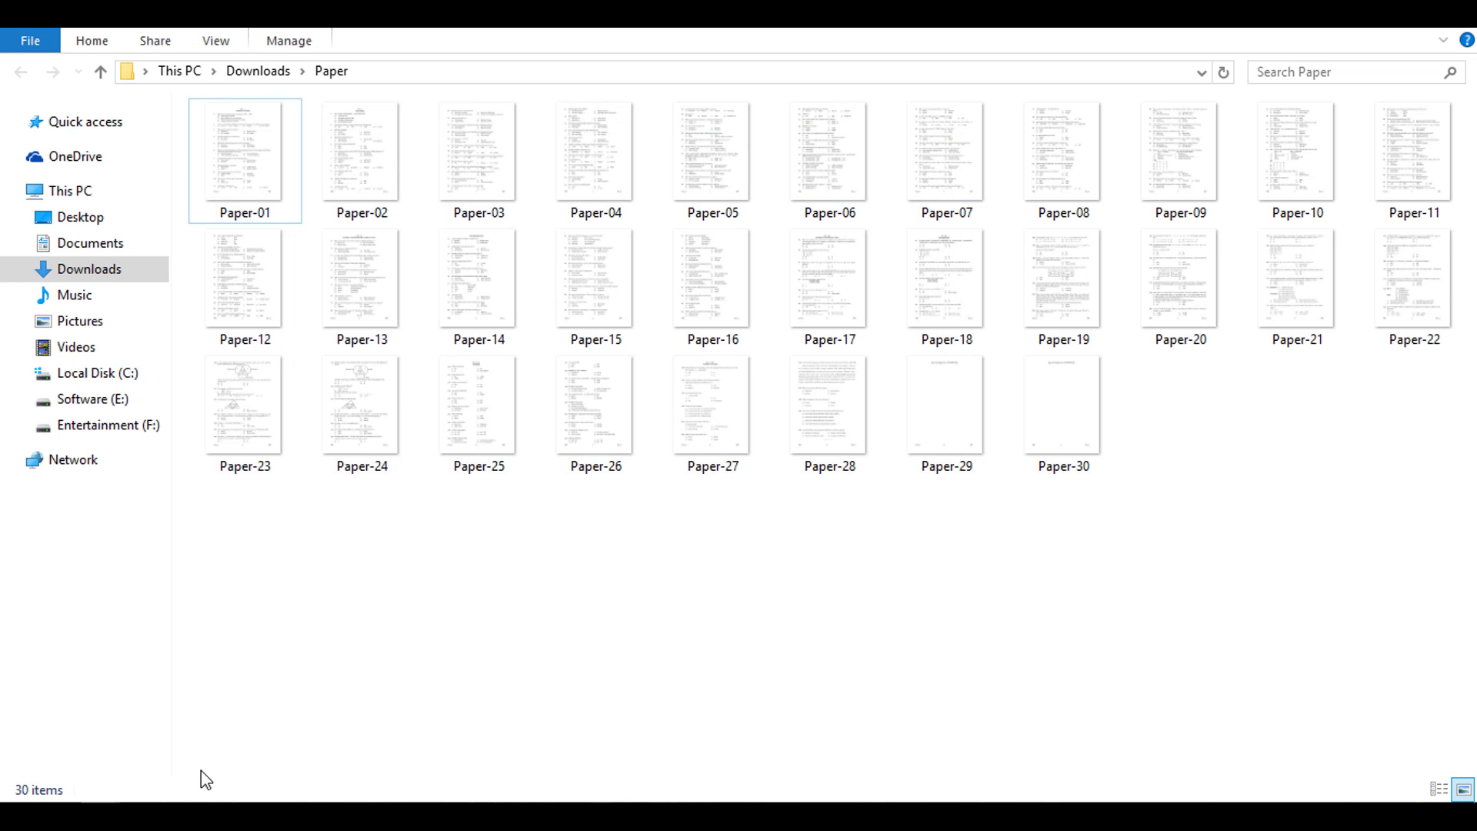
# Upload Paper-02.jpg from the Paper folder to the OCR folder in Google Drive and dismiss the upload notice
pyautogui.click(197, 798)
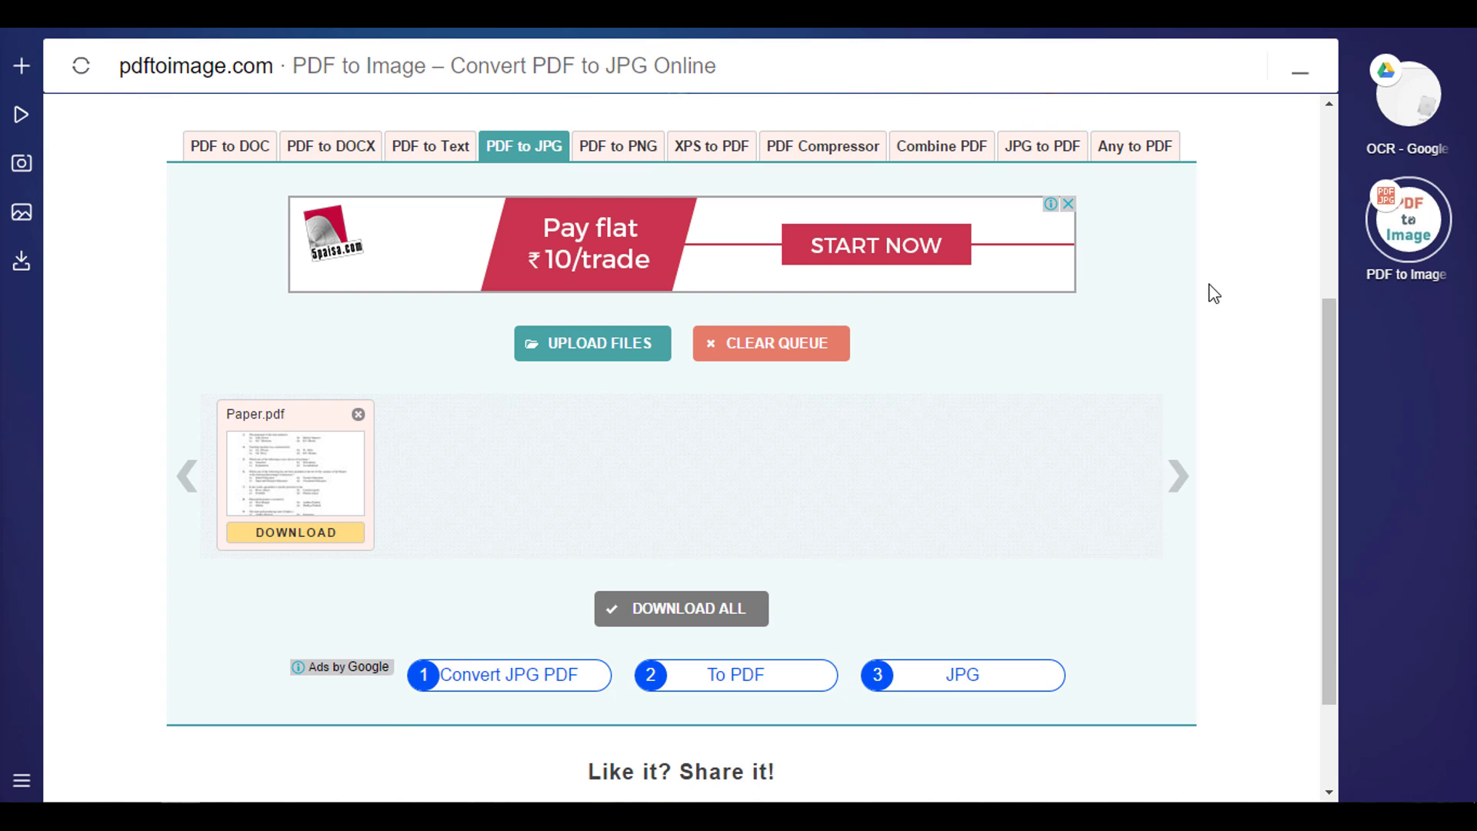
pyautogui.click(1400, 130)
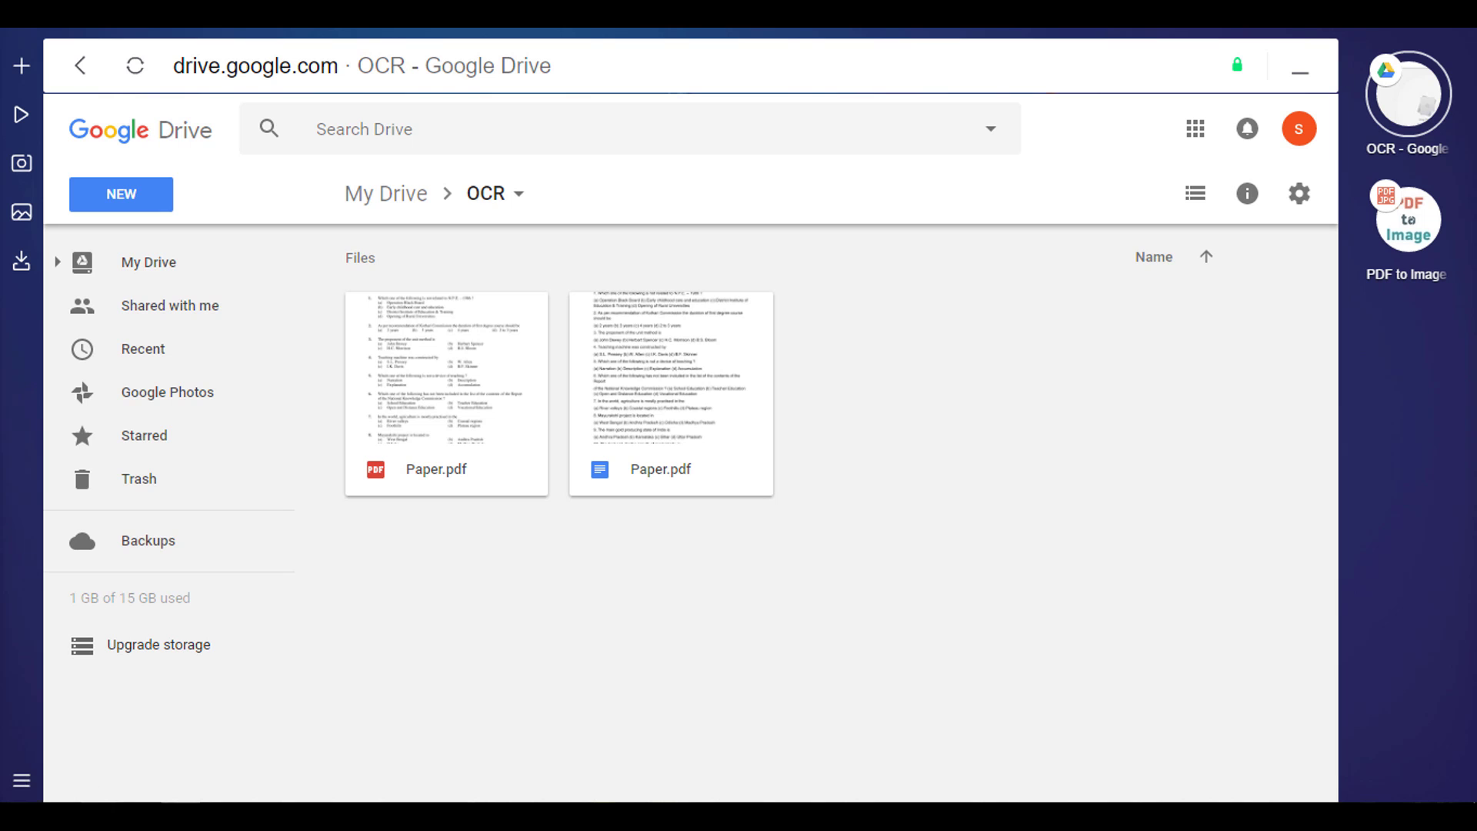
pyautogui.moveTo(69, 792)
pyautogui.click(537, 763)
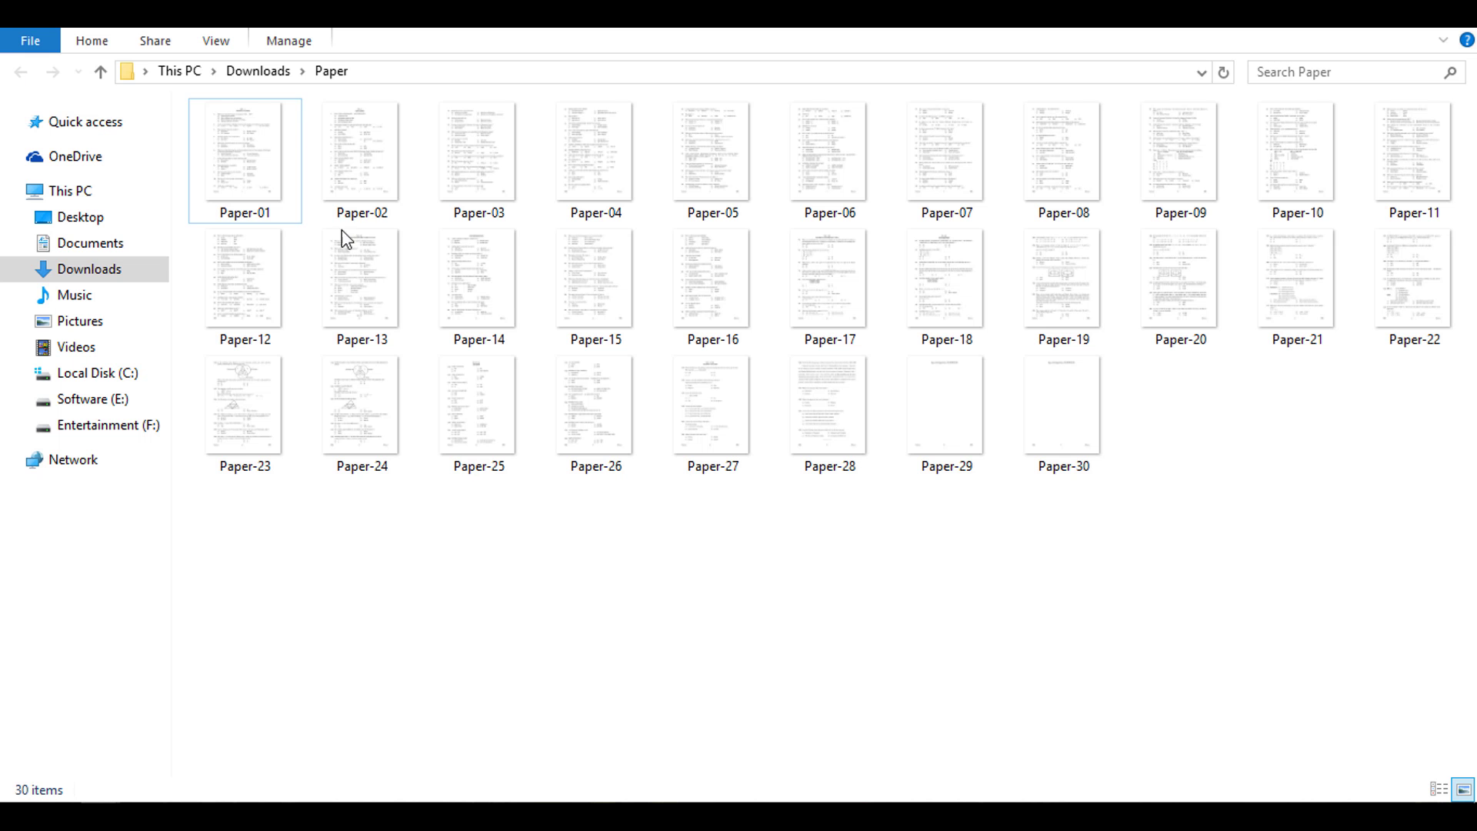
pyautogui.click(381, 170)
pyautogui.moveTo(381, 170); pyautogui.dragTo(871, 499)
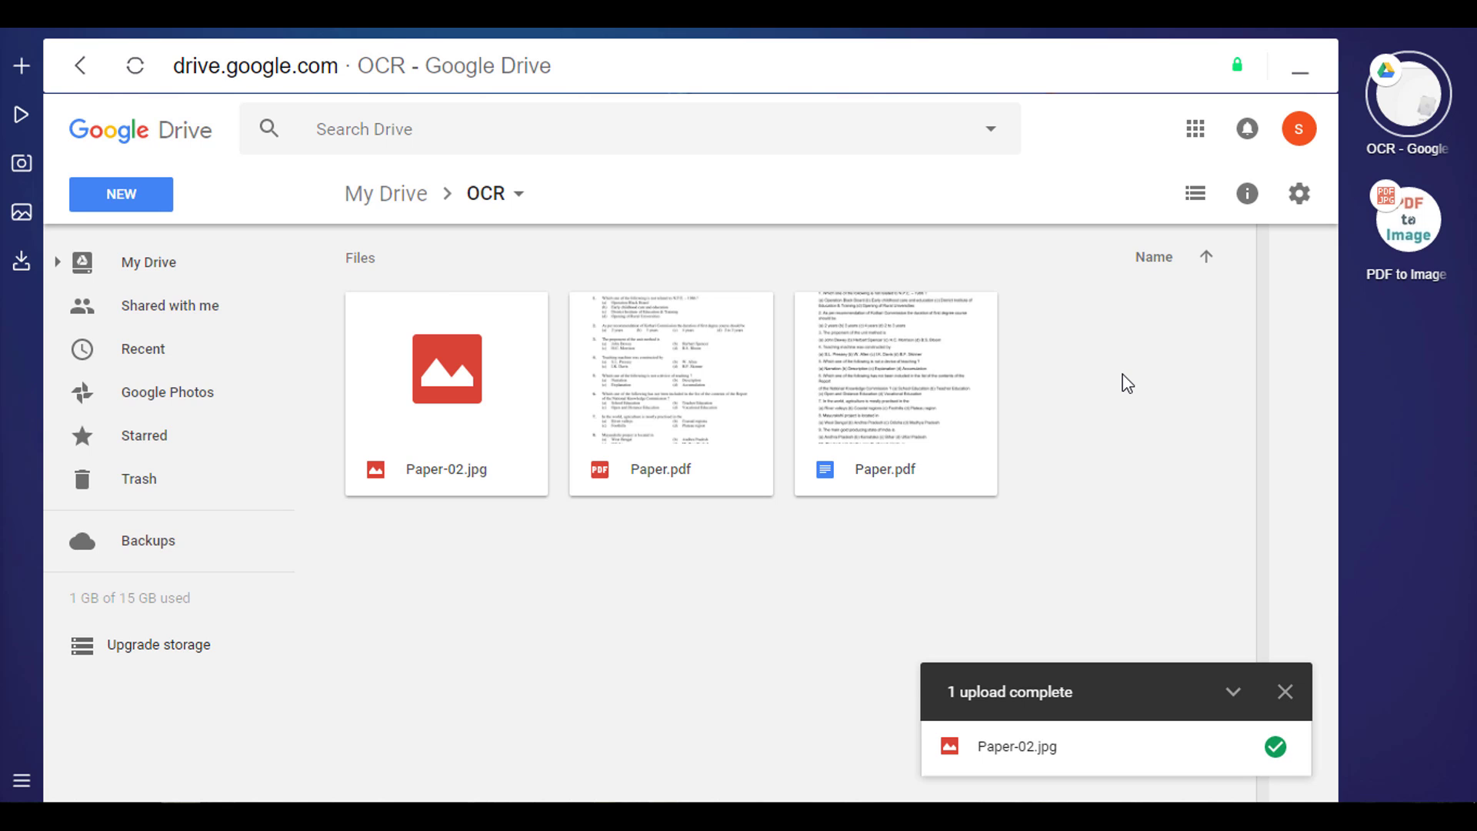
pyautogui.click(1284, 691)
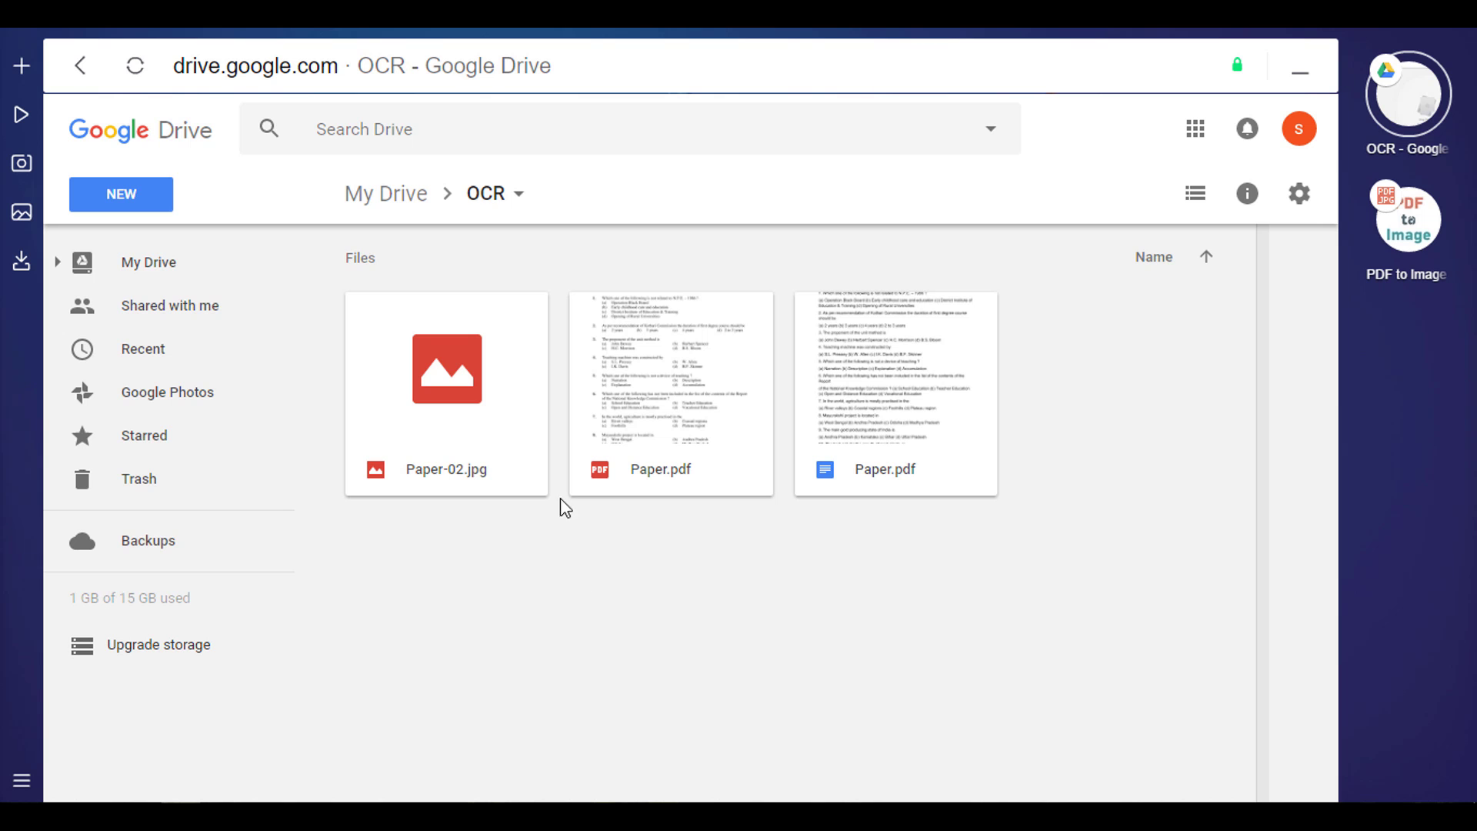
# Preview the uploaded Paper-02.jpg in Drive, check its Hindi text at a larger zoom, and close the preview
pyautogui.doubleClick(524, 426)
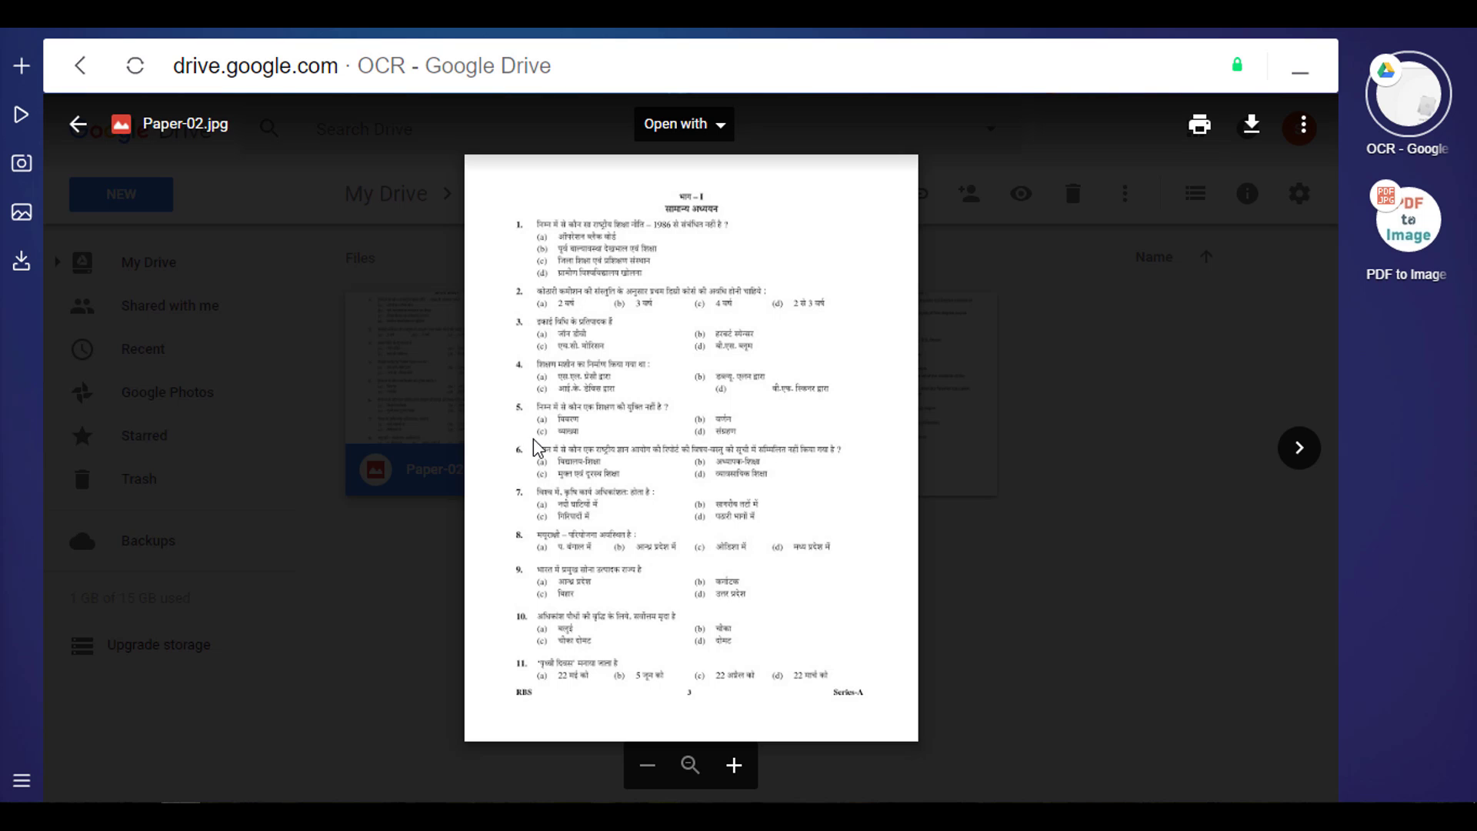
pyautogui.scroll(5, 734, 515)
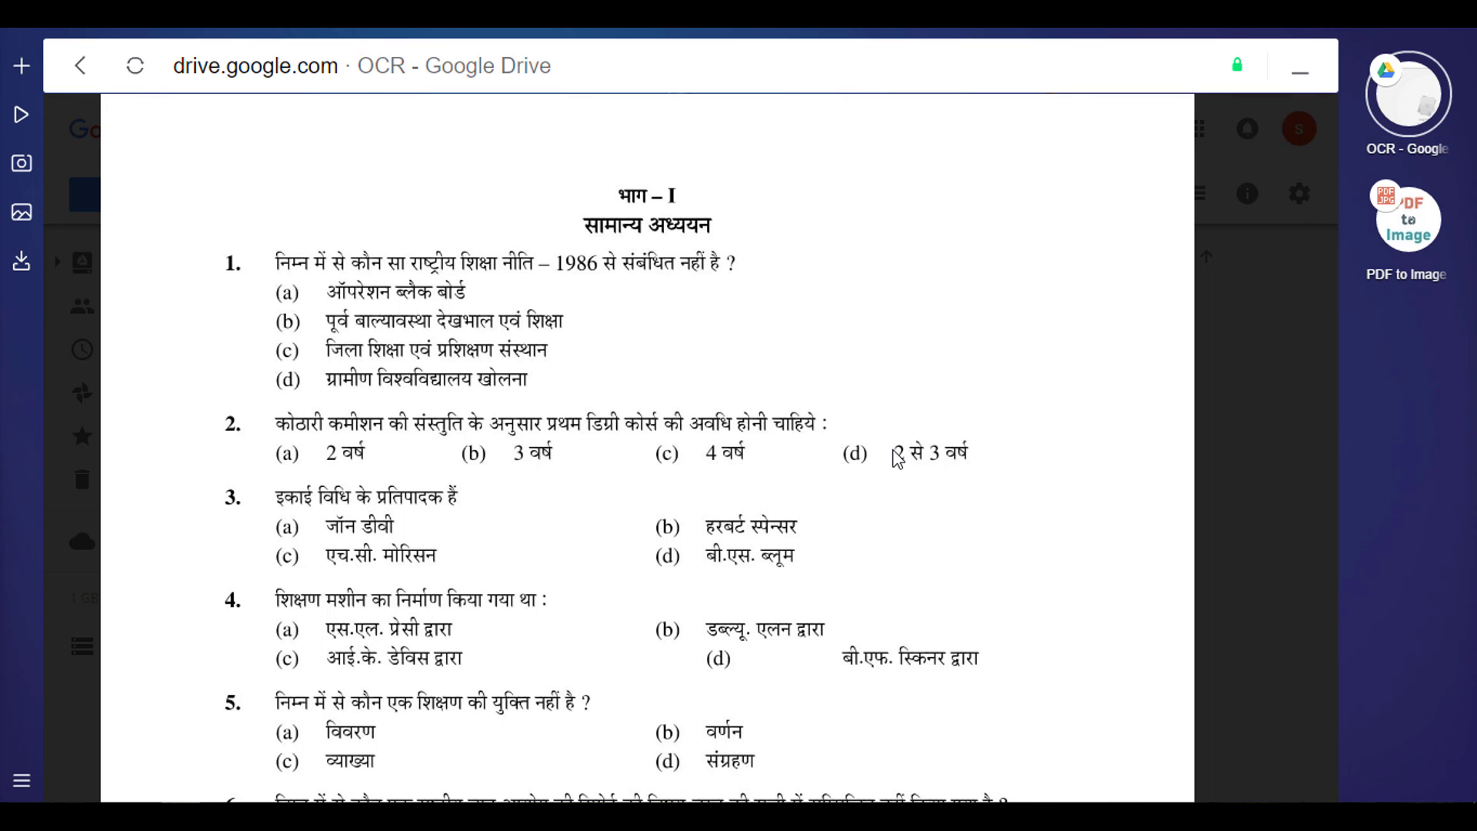
pyautogui.scroll(-5, 897, 459)
pyautogui.click(1166, 439)
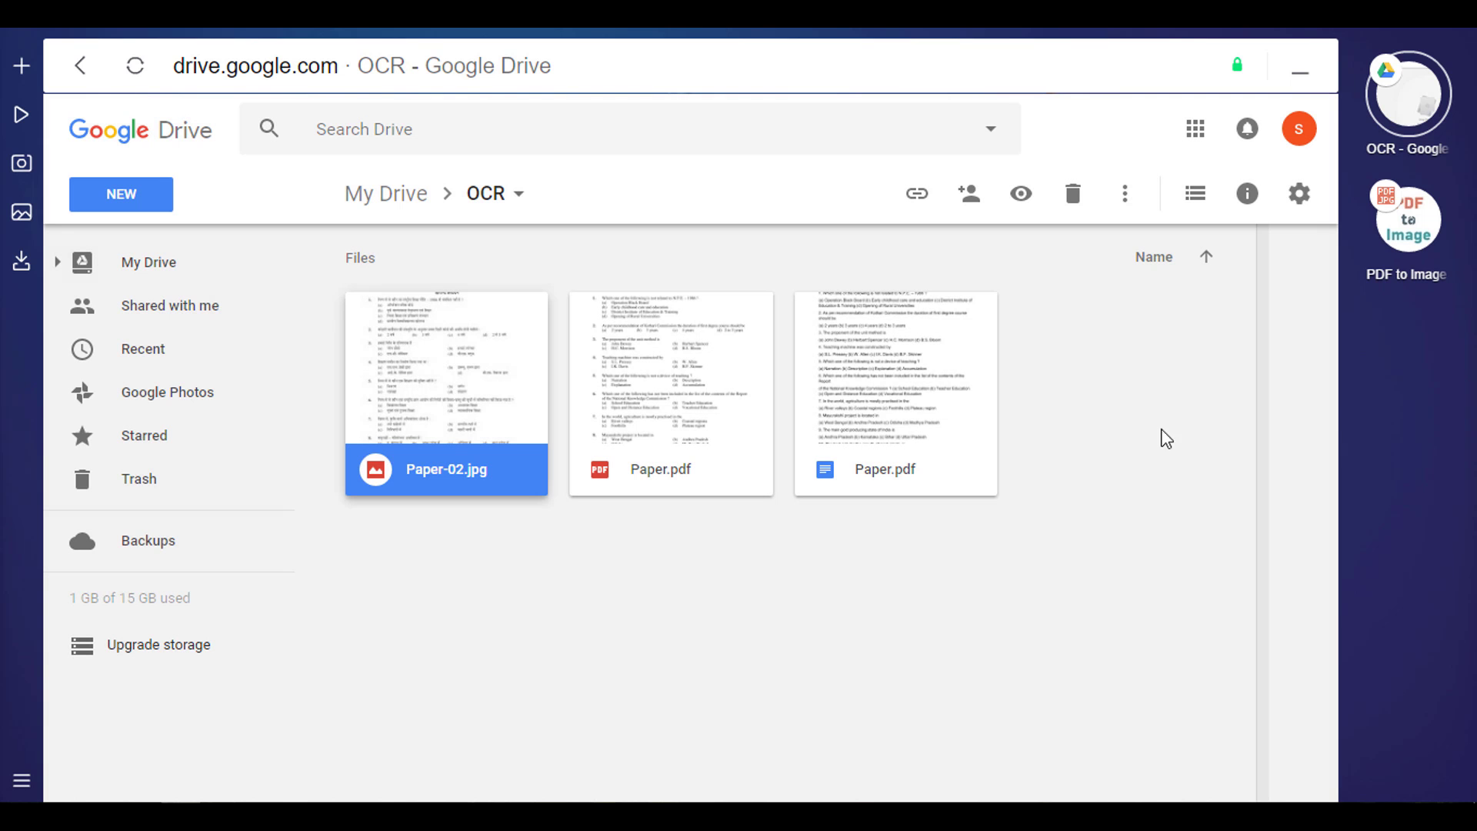
# Open Paper-02.jpg with Google Docs to convert the image into an editable document
pyautogui.rightClick(520, 361)
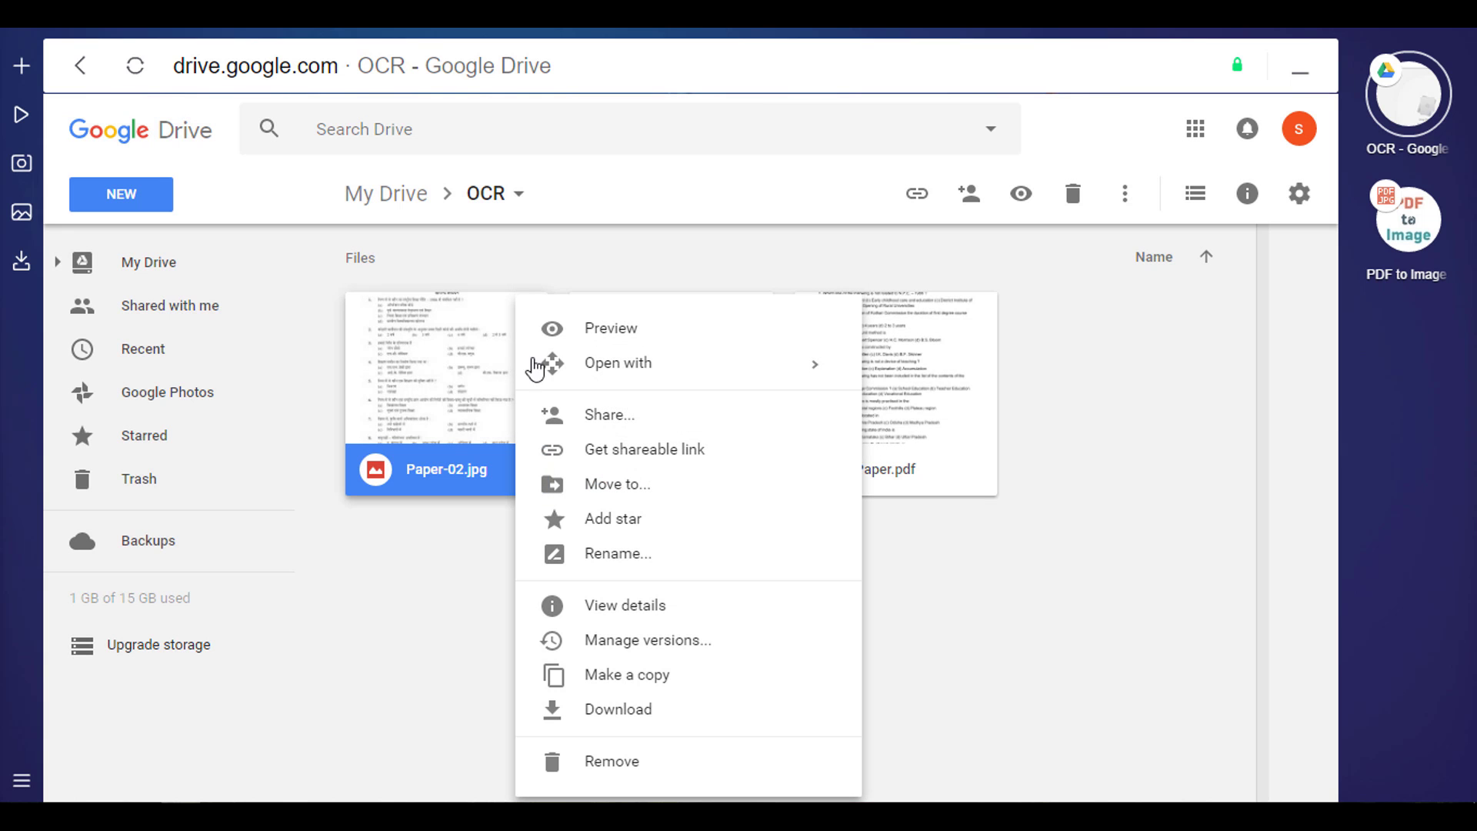
pyautogui.moveTo(724, 379)
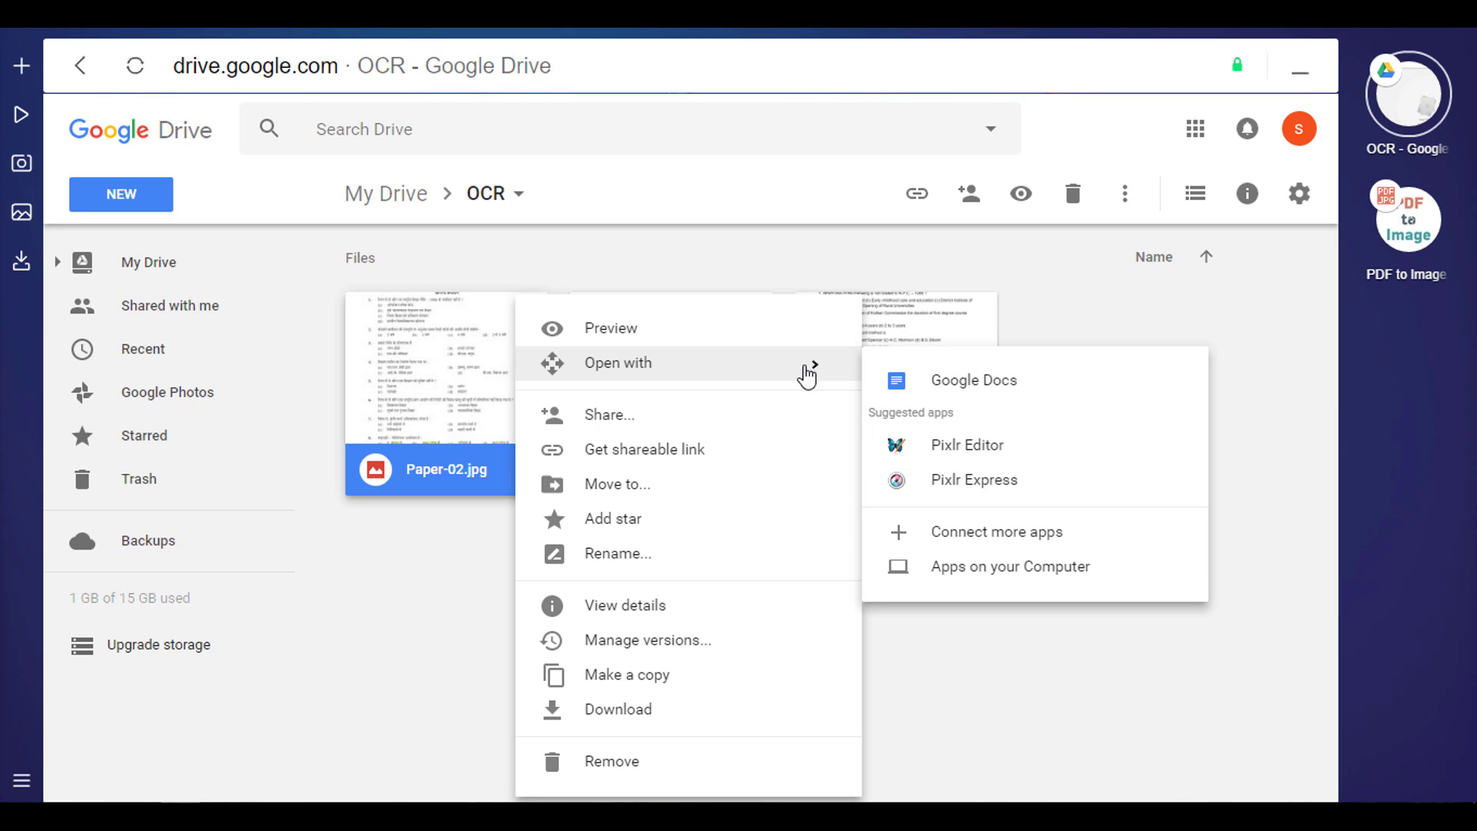
pyautogui.click(911, 385)
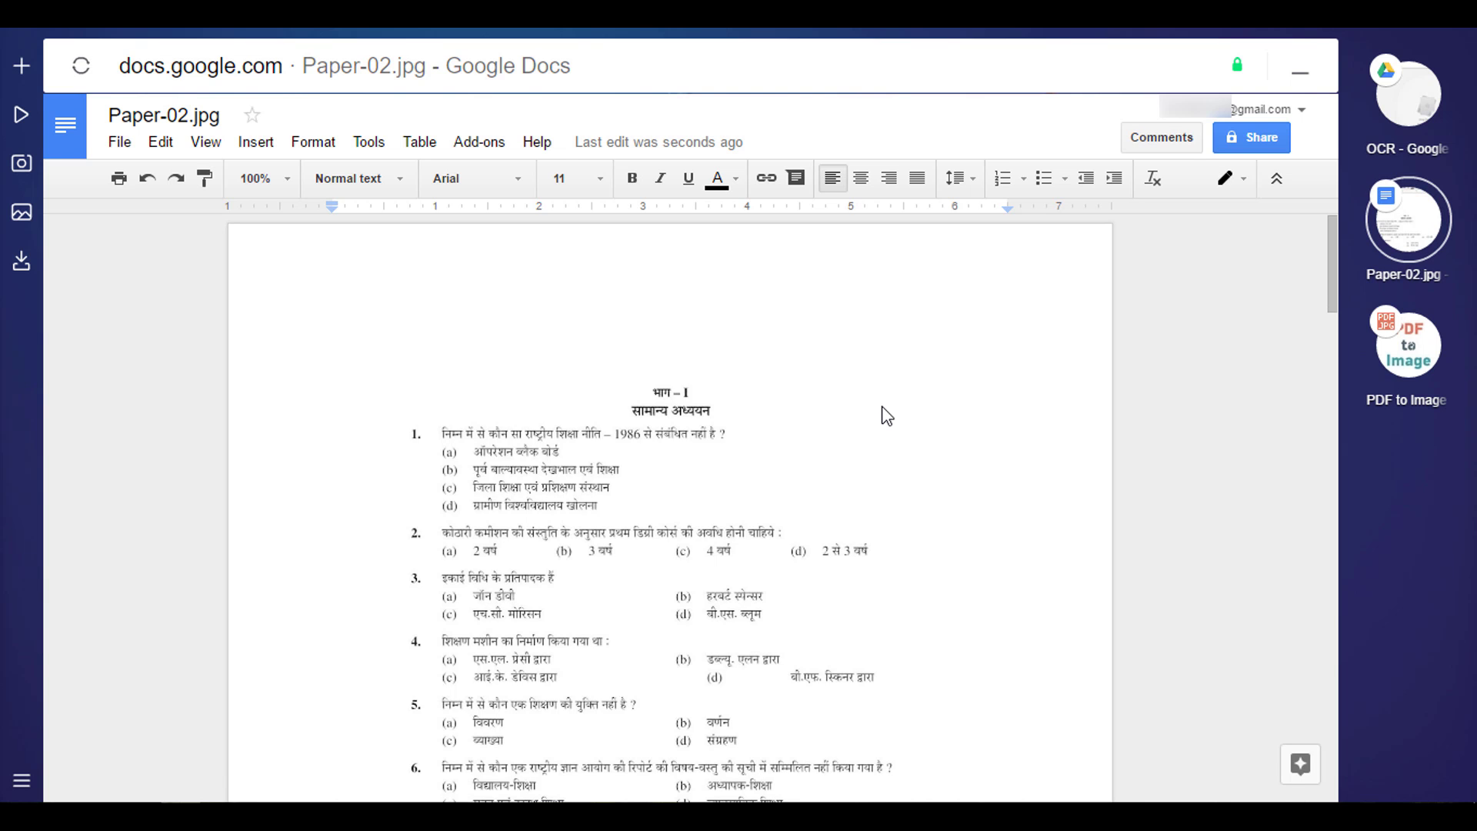
# Examine the page image in the converted Paper-02.jpg document and the extracted Hindi text that follows it
pyautogui.scroll(-3, 942, 399)
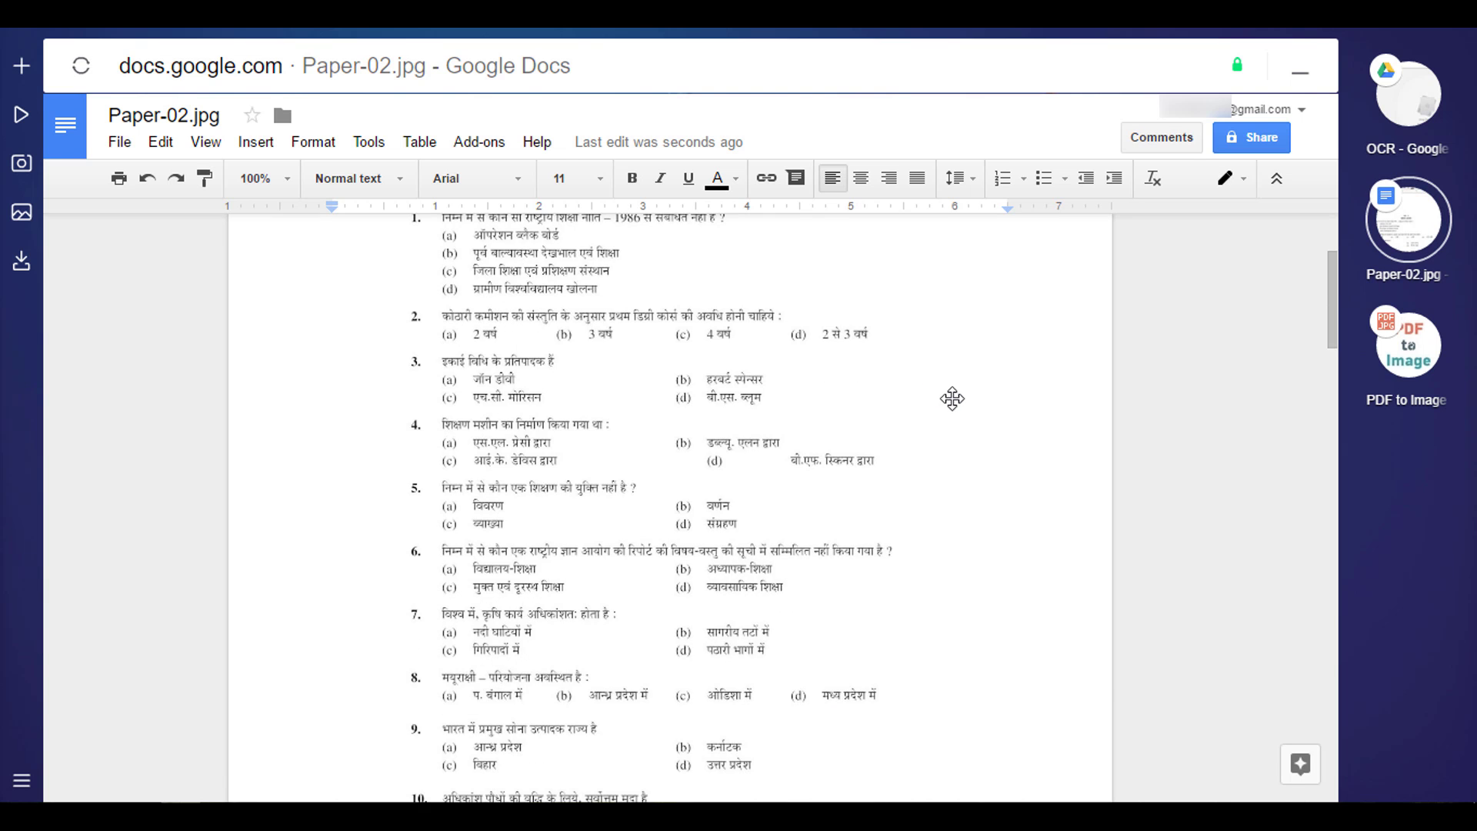
pyautogui.scroll(3, 923, 388)
pyautogui.click(736, 465)
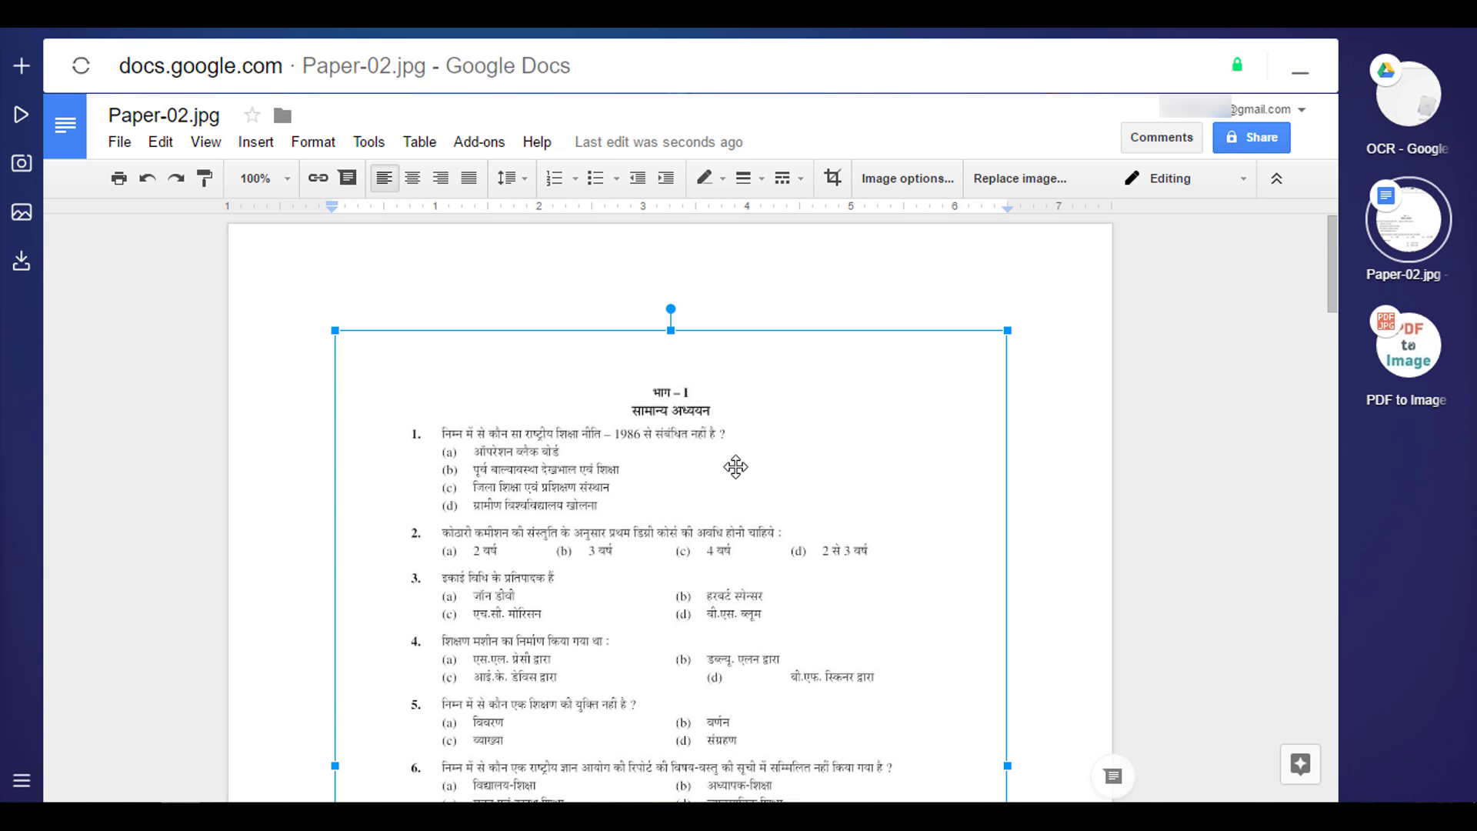
pyautogui.scroll(-8, 1056, 414)
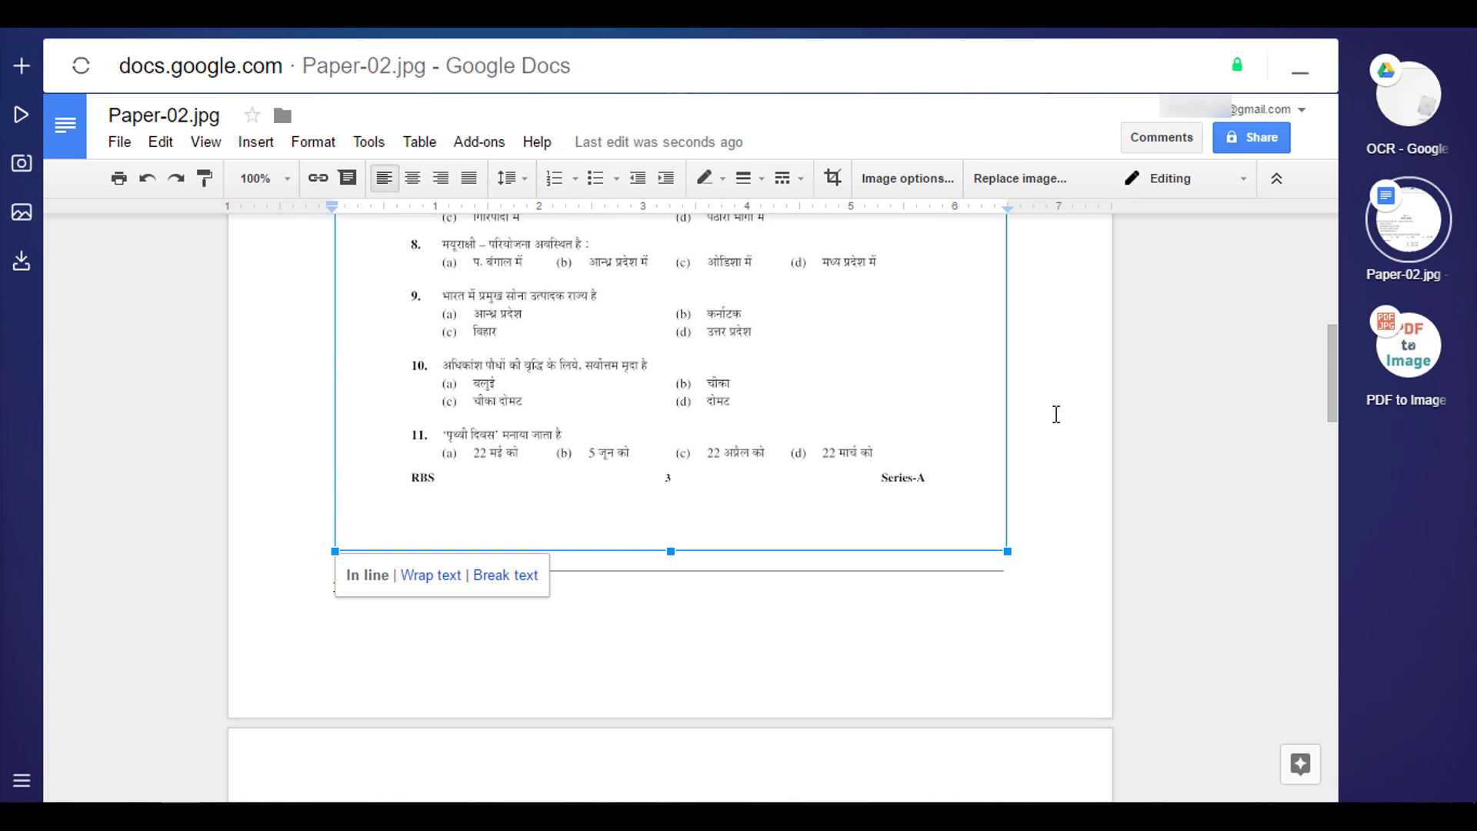
pyautogui.scroll(-5, 1064, 408)
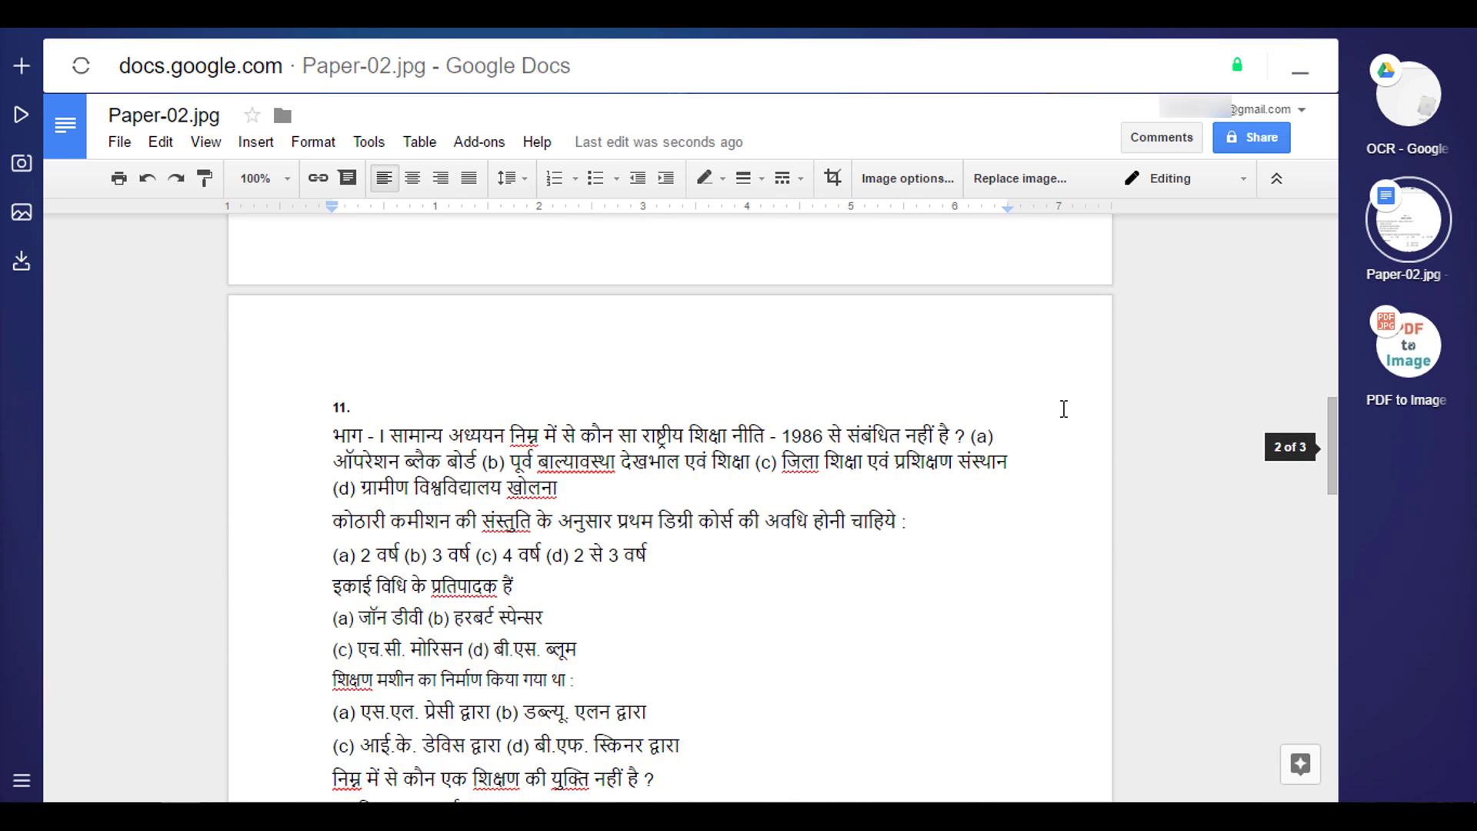
pyautogui.scroll(-10, 347, 423)
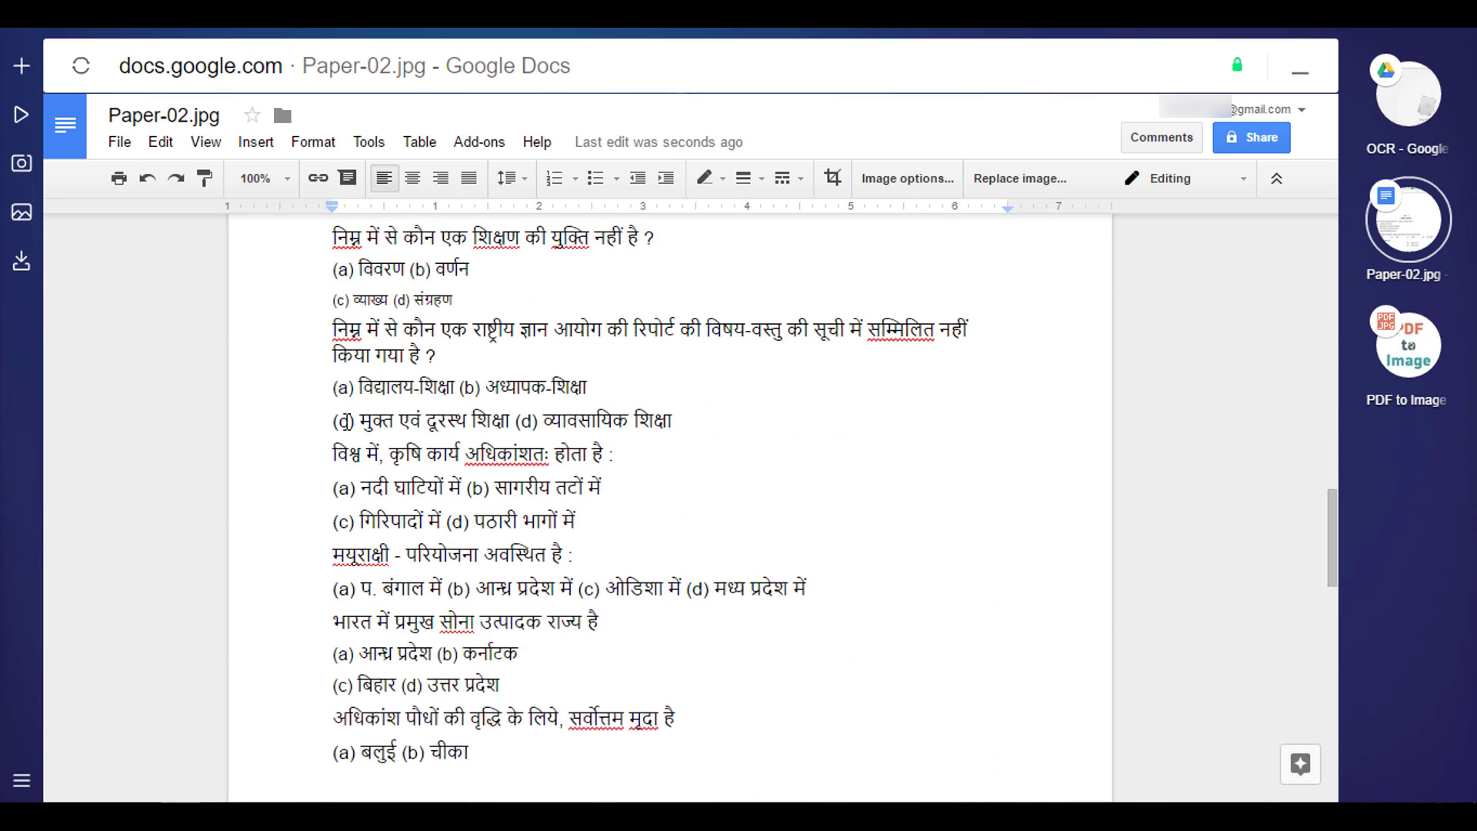
pyautogui.scroll(-7, 347, 423)
pyautogui.scroll(15, 346, 423)
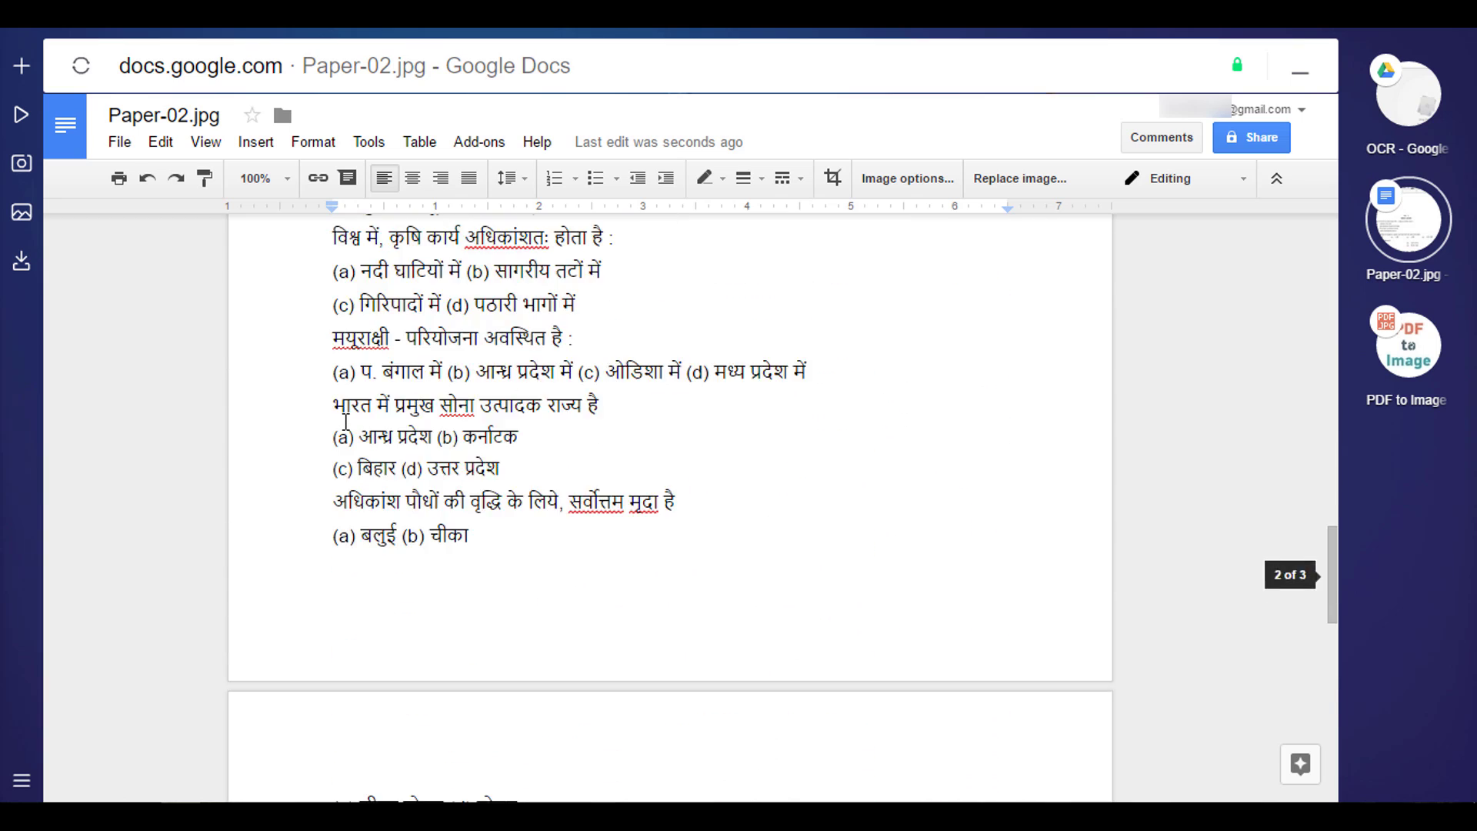
pyautogui.scroll(6, 347, 423)
pyautogui.click(431, 427)
pyautogui.scroll(5, 431, 426)
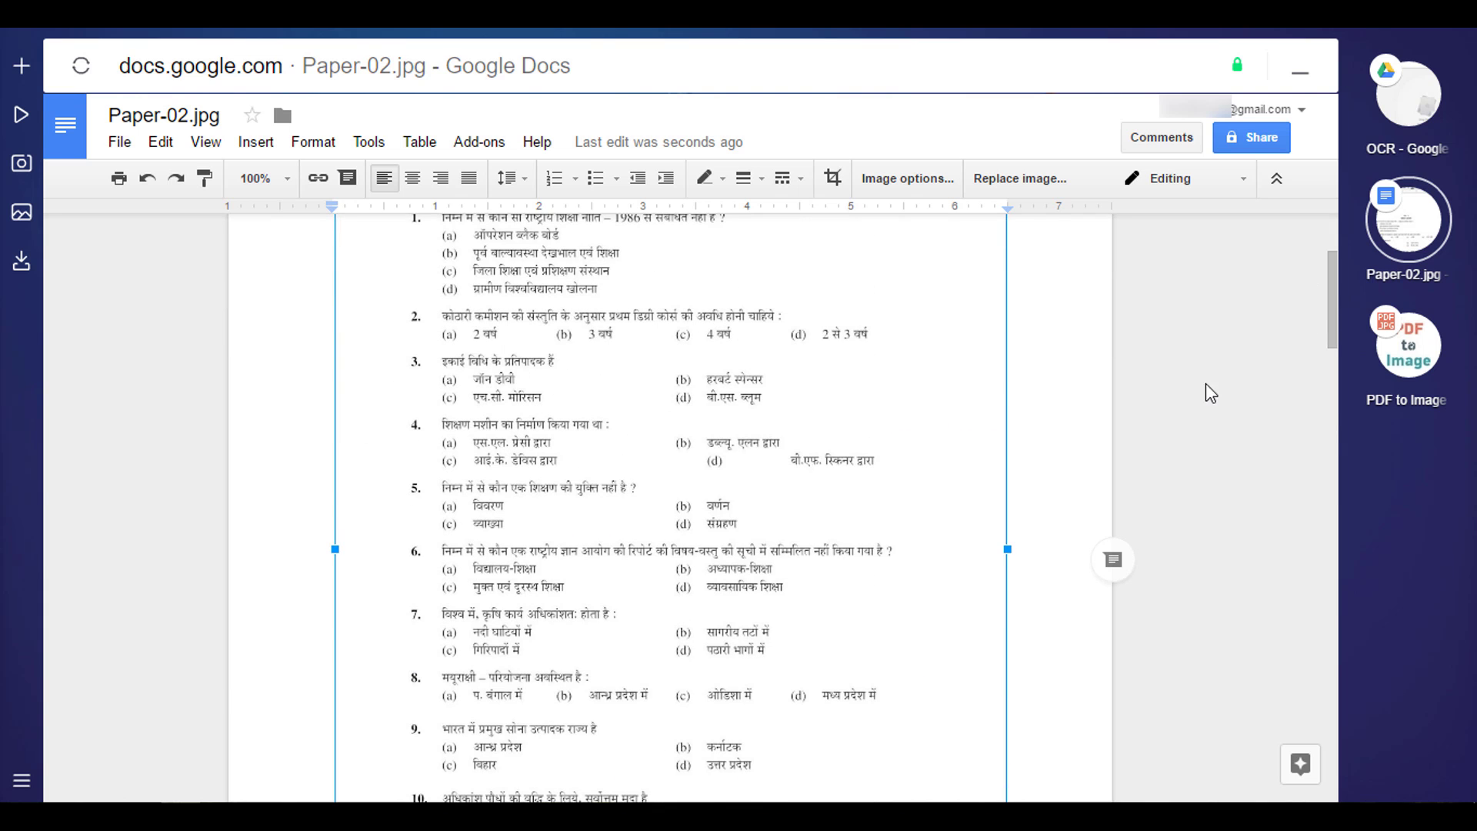
pyautogui.scroll(2, 539, 427)
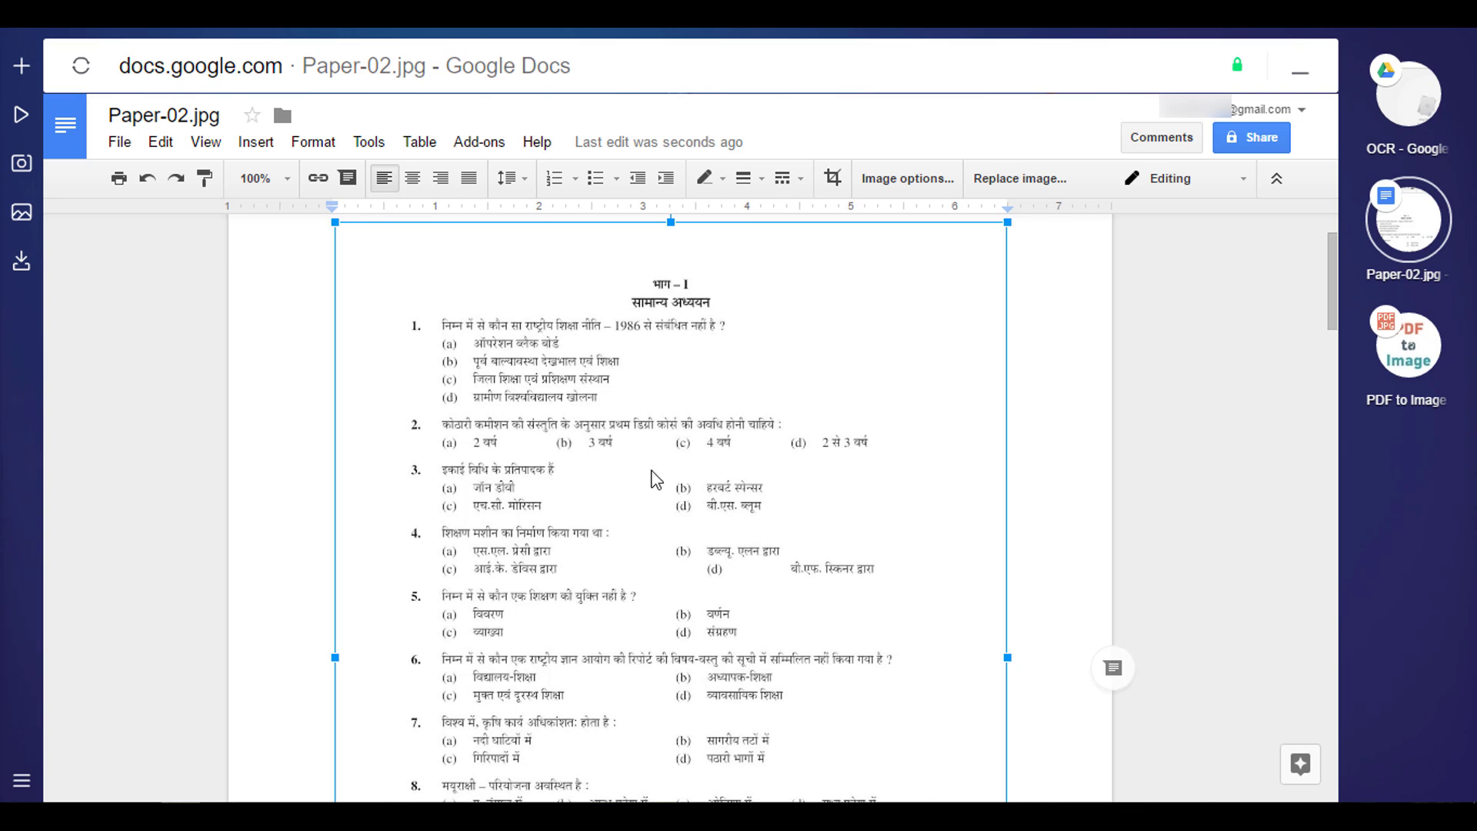
# Read the extracted Hindi text through to the last page, checking it against the original questions and answer options
pyautogui.scroll(-4, 820, 487)
pyautogui.scroll(-15, 820, 487)
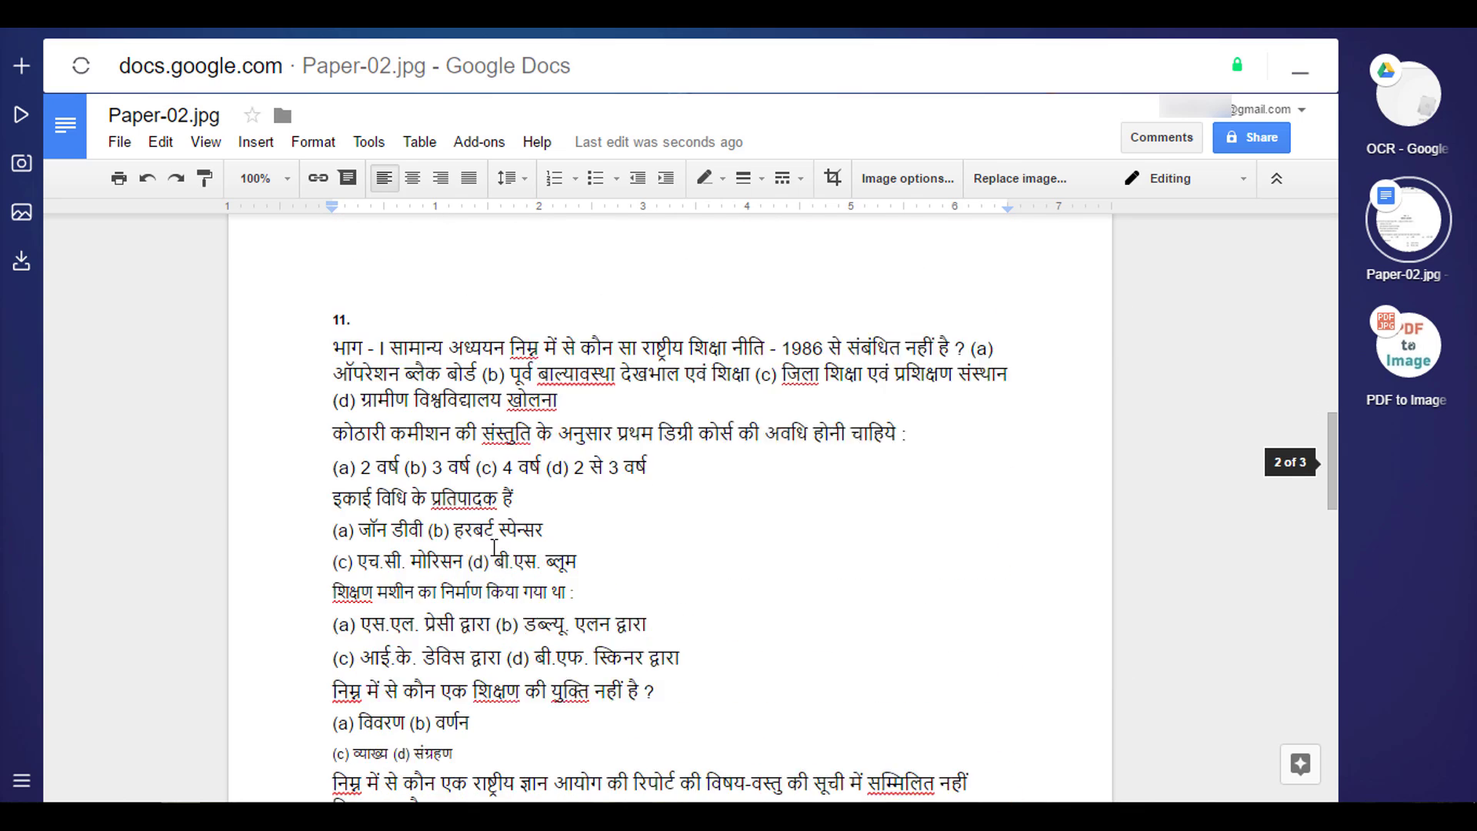
pyautogui.scroll(-6, 343, 539)
pyautogui.scroll(20, 362, 531)
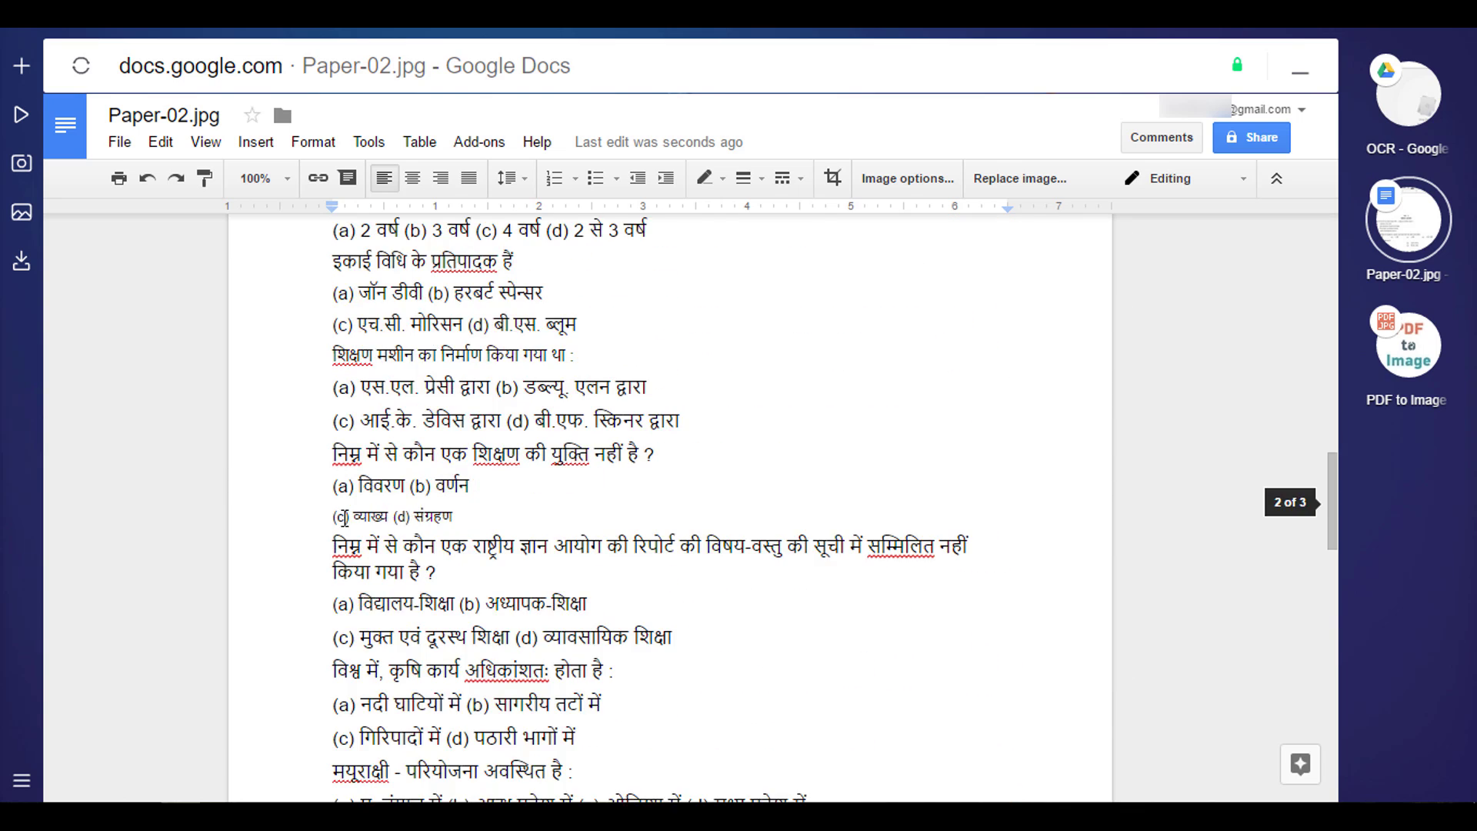
pyautogui.scroll(-15, 458, 518)
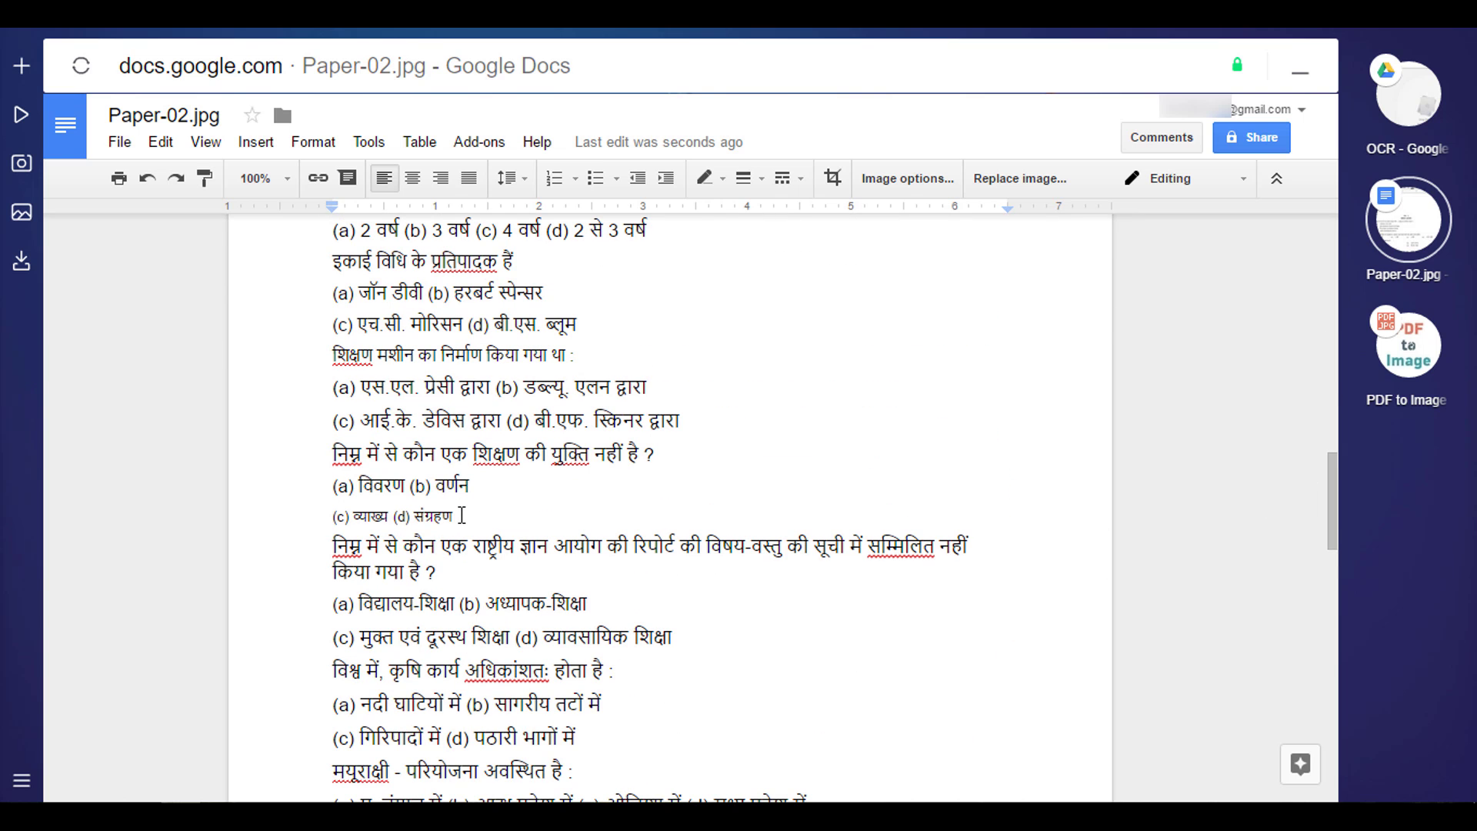
pyautogui.scroll(12, 462, 515)
pyautogui.scroll(-8, 593, 477)
pyautogui.scroll(-12, 485, 542)
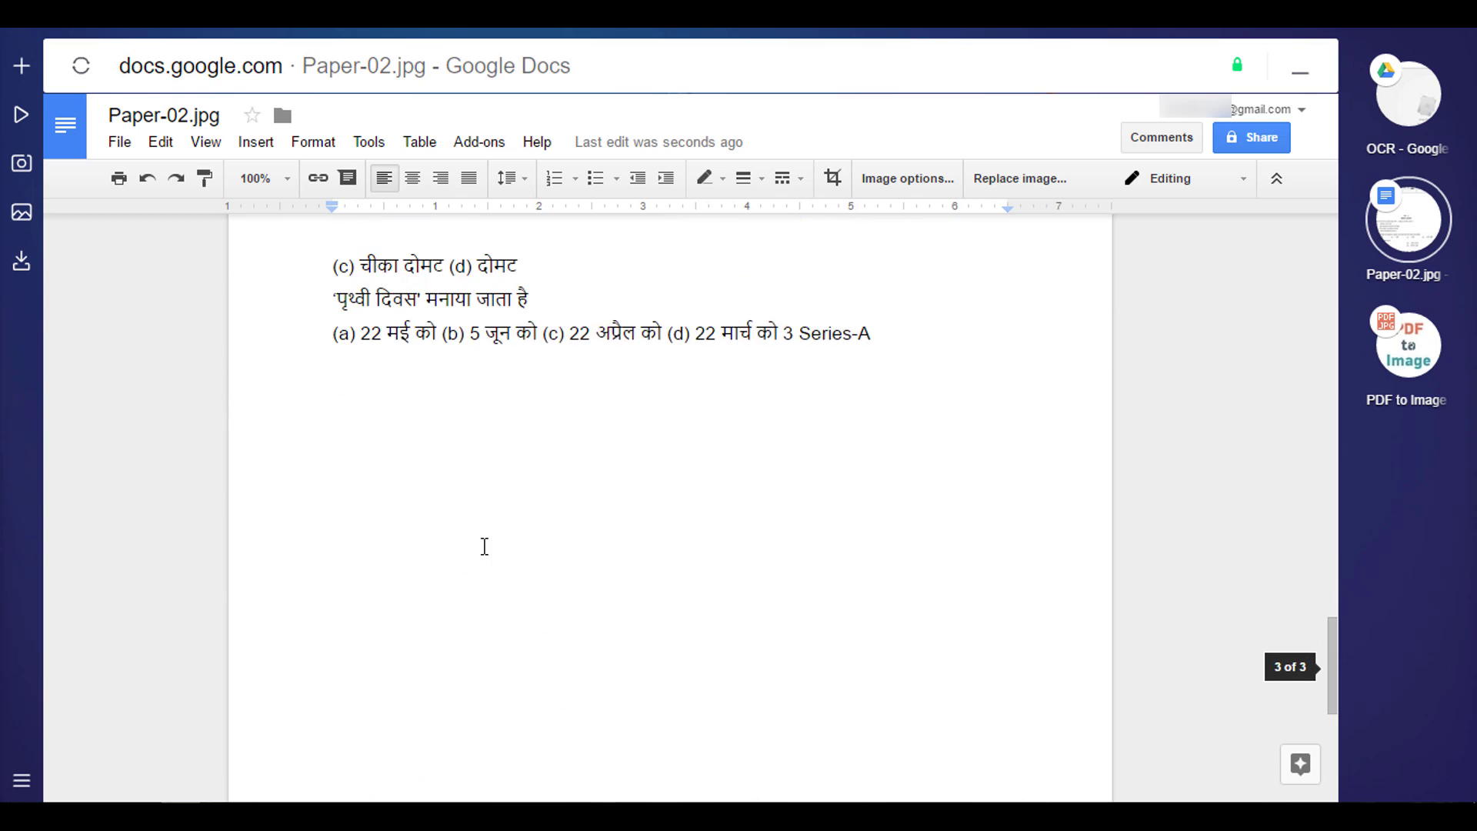
# Delete the page image, the stray "11." line and the blank lines above the extracted Hindi text
pyautogui.scroll(20, 485, 546)
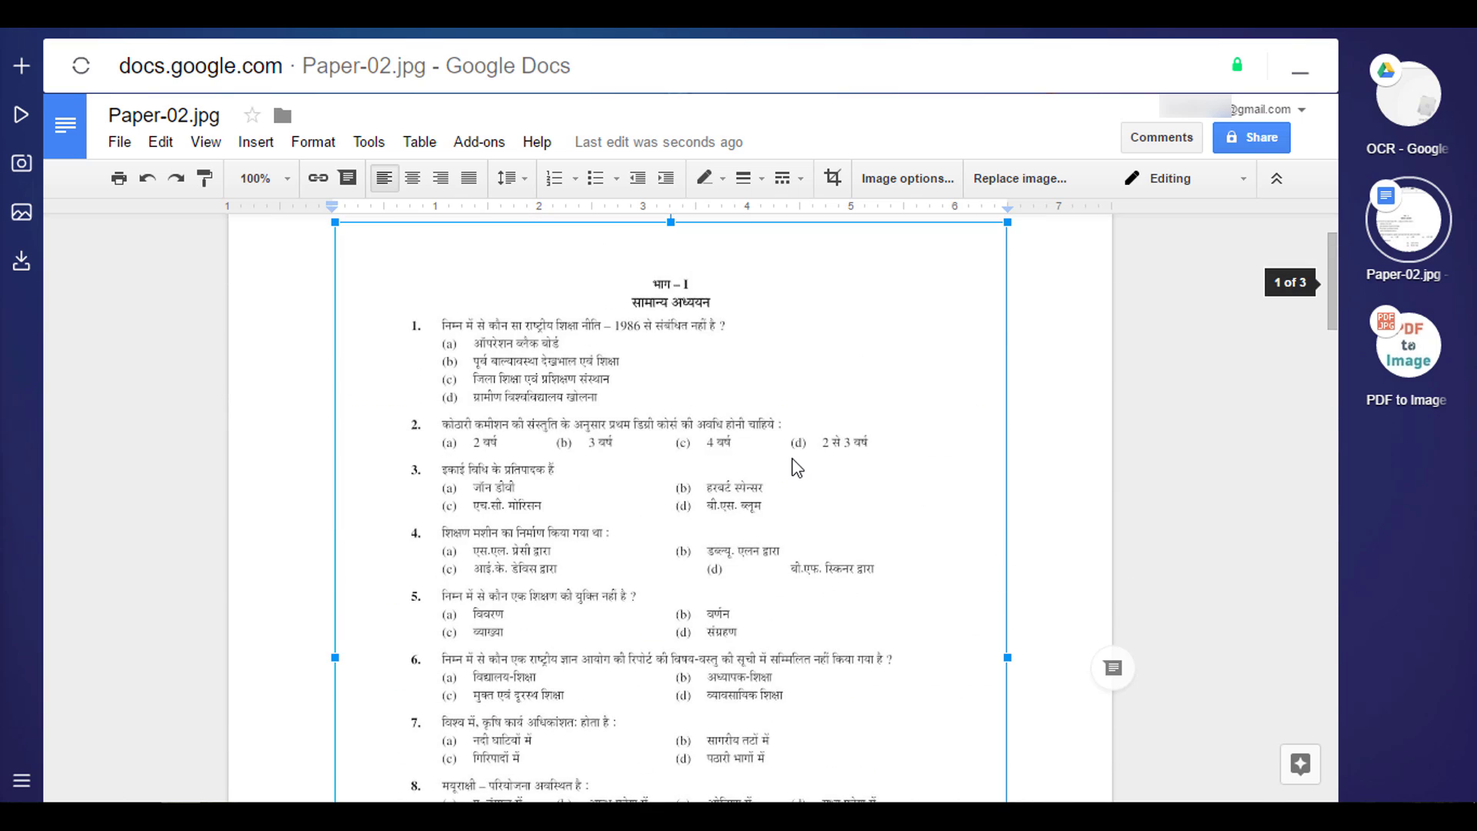
pyautogui.press('Delete')
pyautogui.press('Delete')
pyautogui.press('Delete')
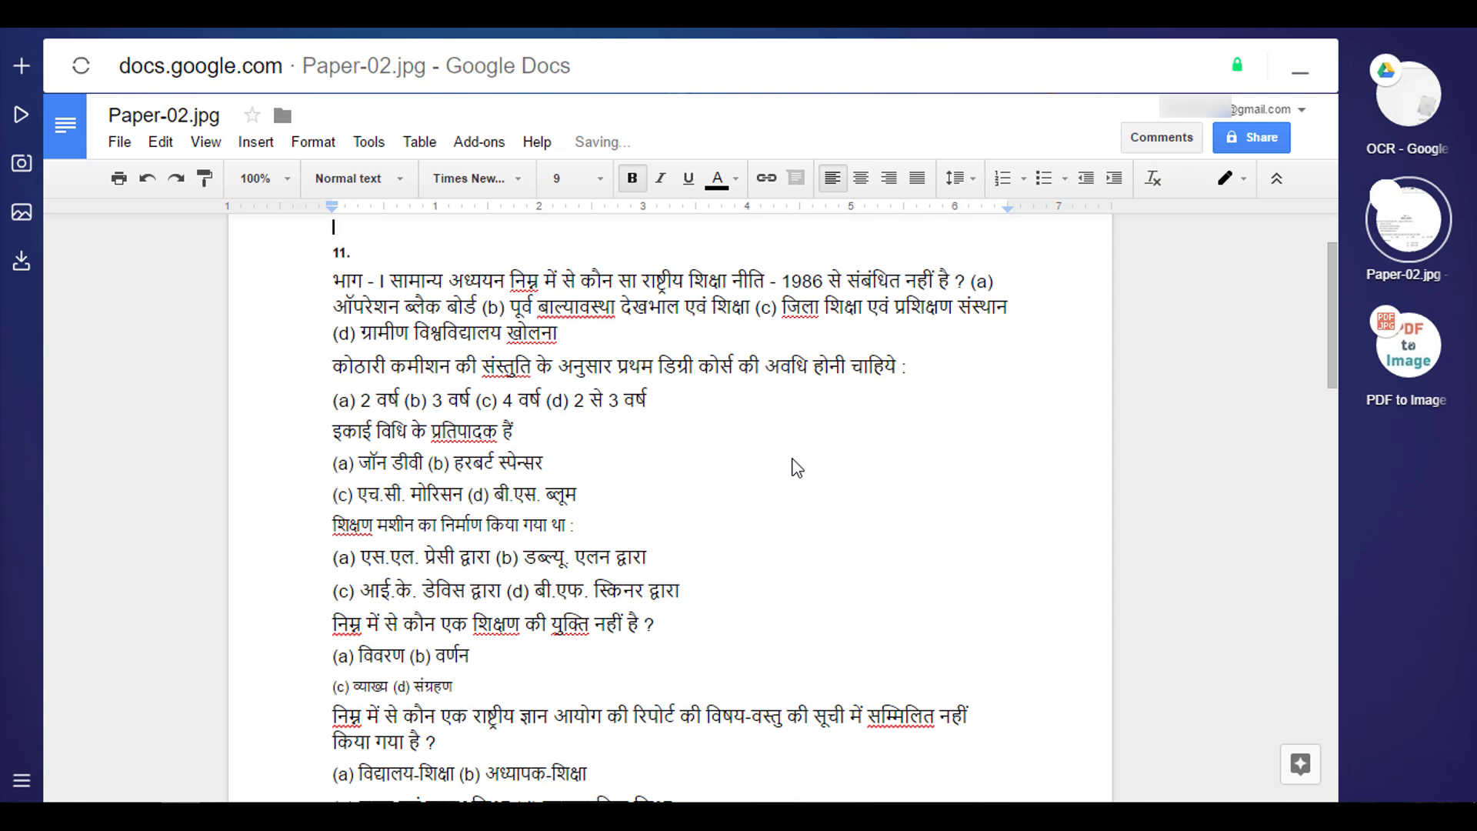
pyautogui.press('Delete')
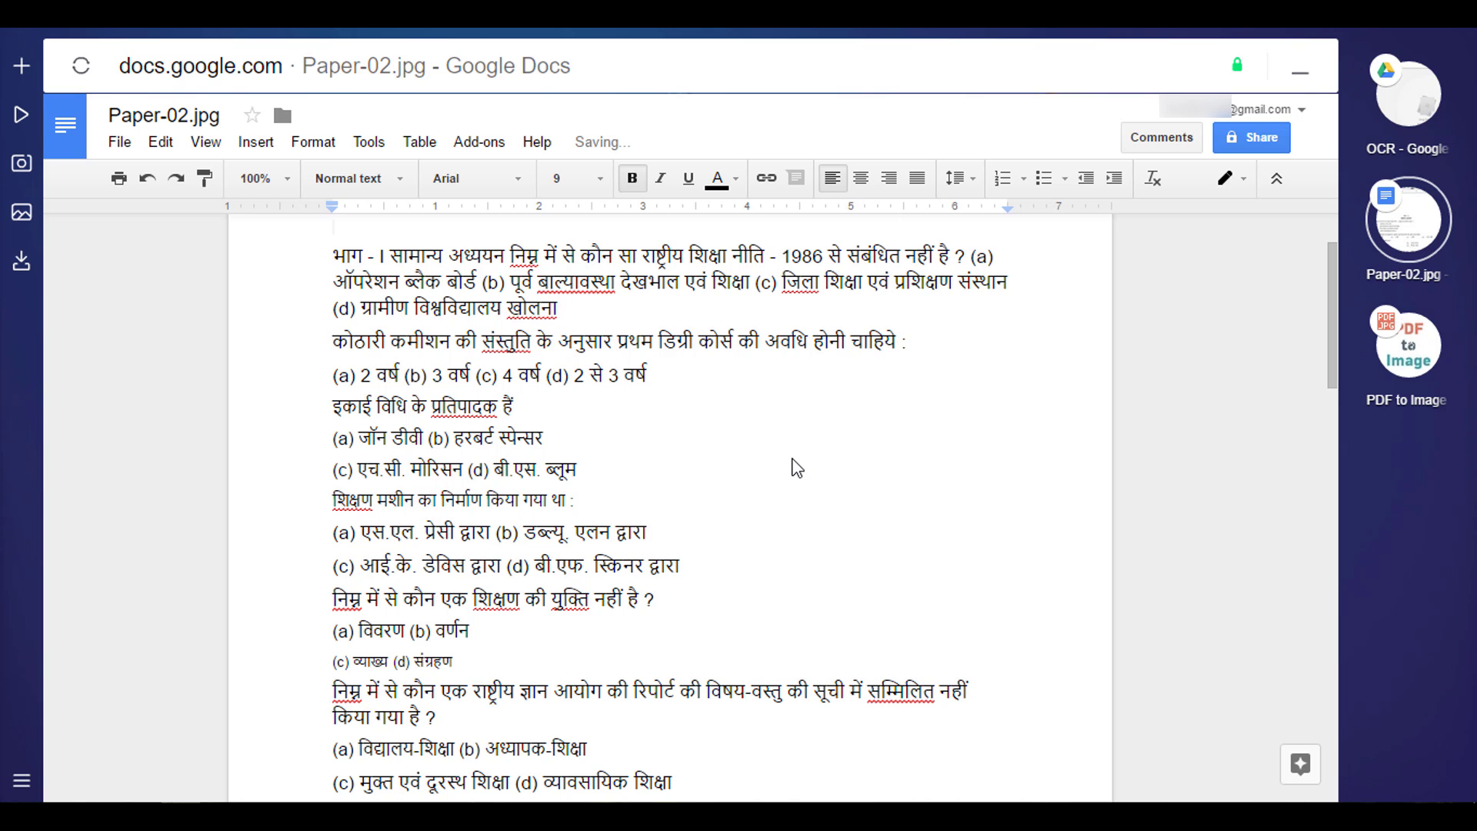
pyautogui.press('Delete')
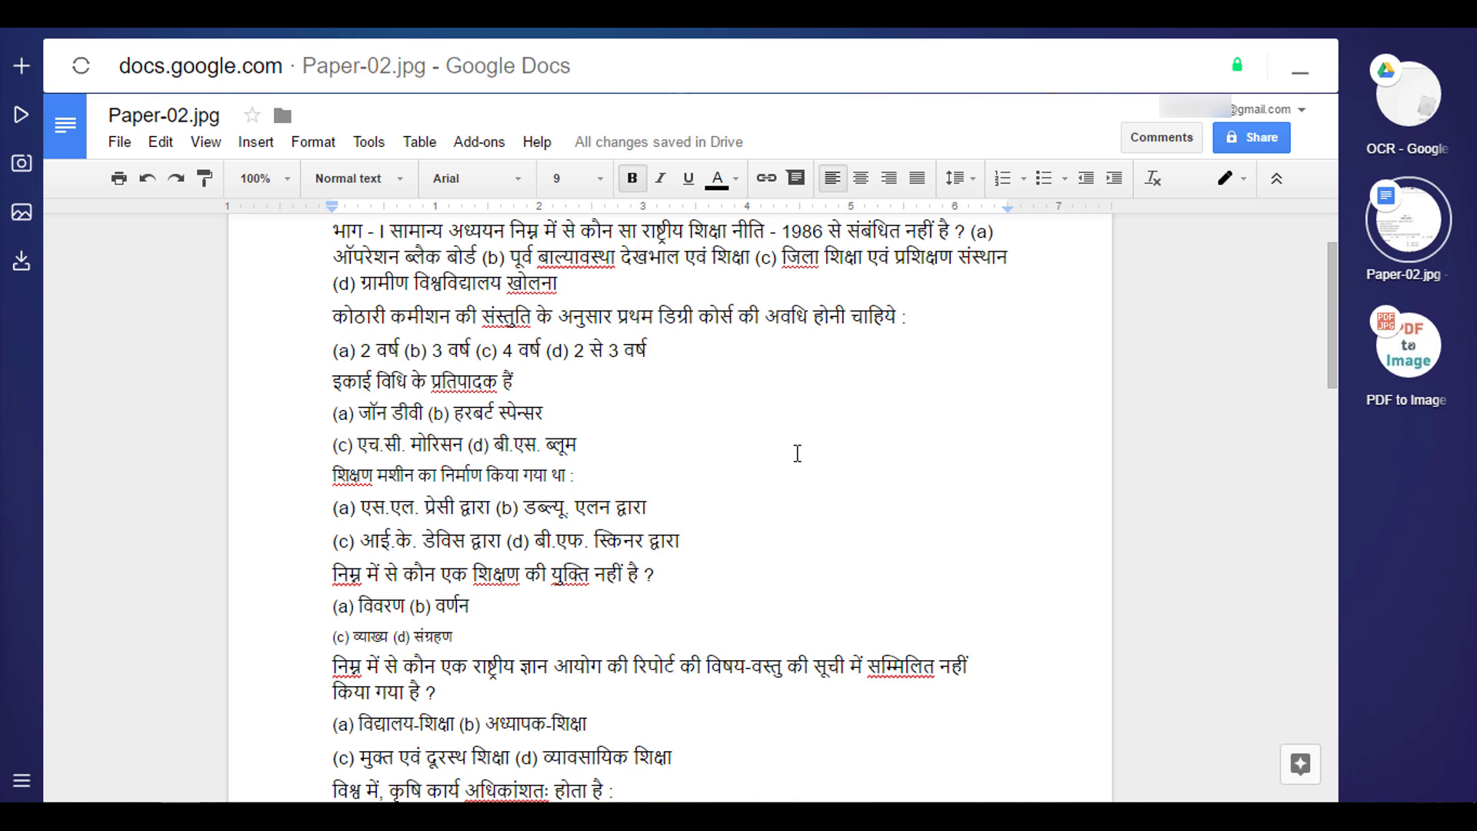
# Set the font size of all the document's text to 14 and look through the resized text
pyautogui.hotkey('ctrl', 'a')
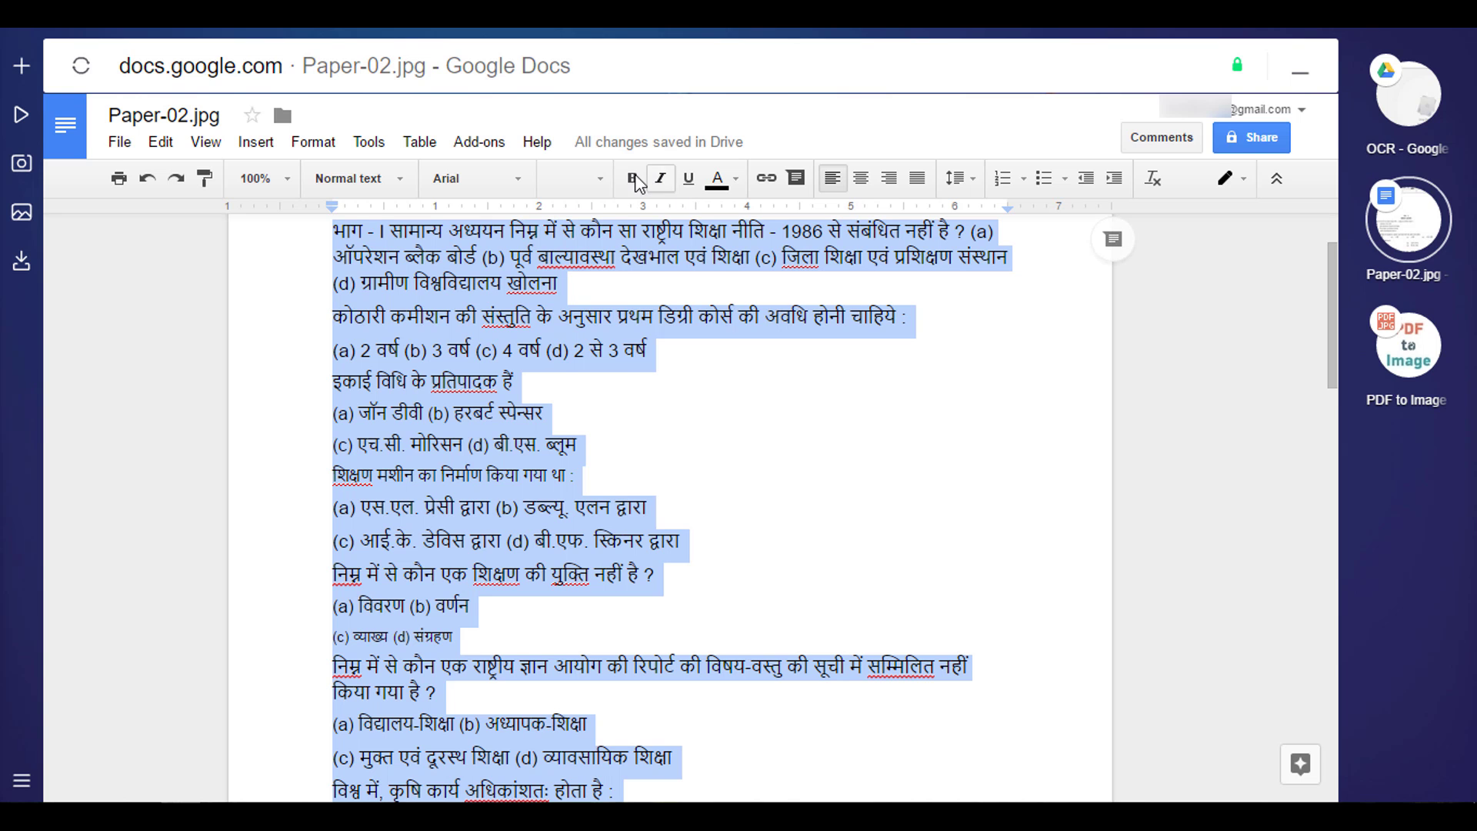
pyautogui.click(601, 180)
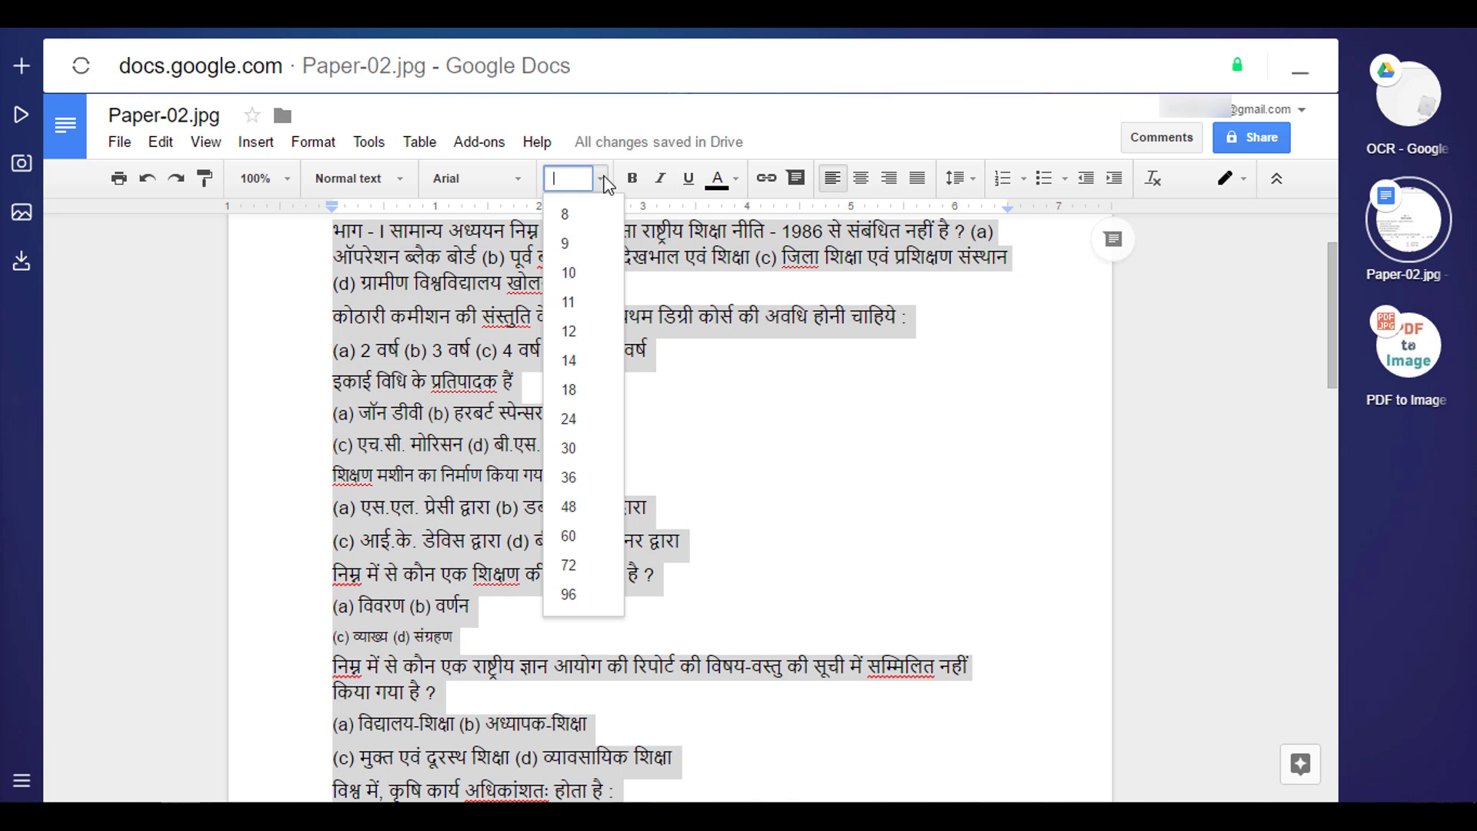
pyautogui.click(584, 370)
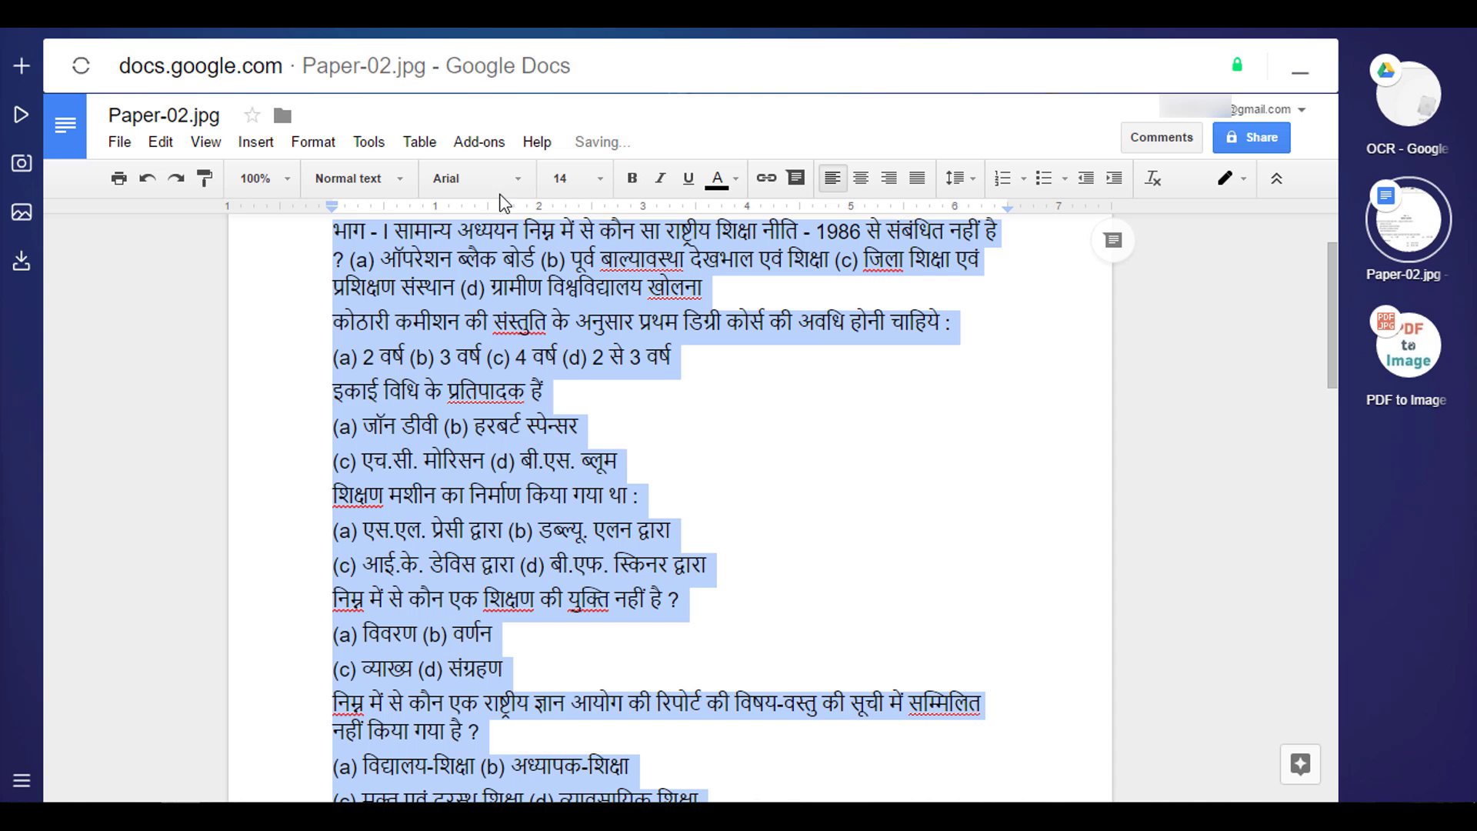
pyautogui.click(648, 412)
pyautogui.scroll(-15, 662, 415)
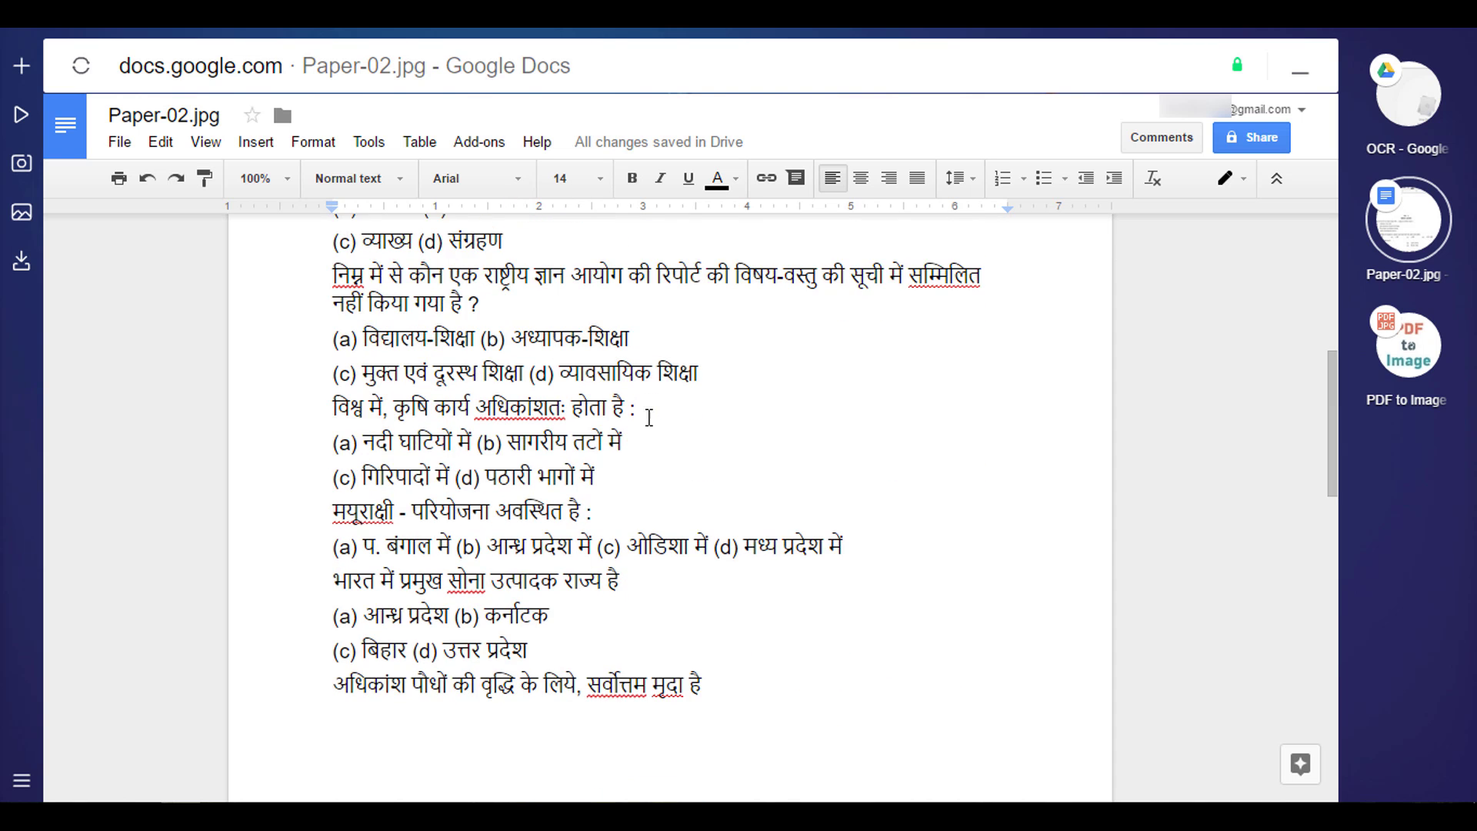
pyautogui.scroll(20, 650, 477)
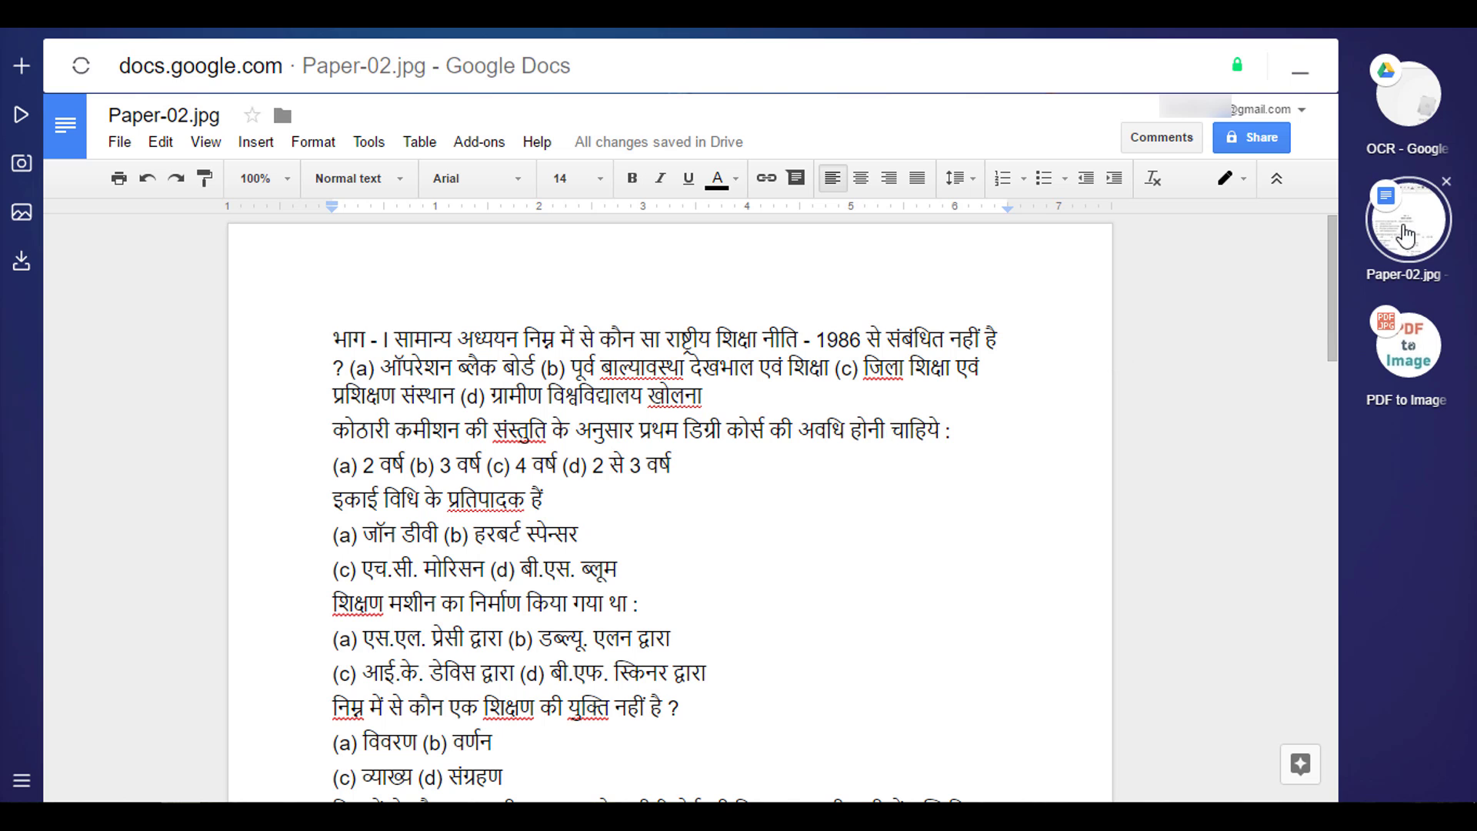
# Look through the supported languages and their codes on Google Cloud's Translation API Language Support page, down to the Neural Machine Translation list
pyautogui.click(1411, 119)
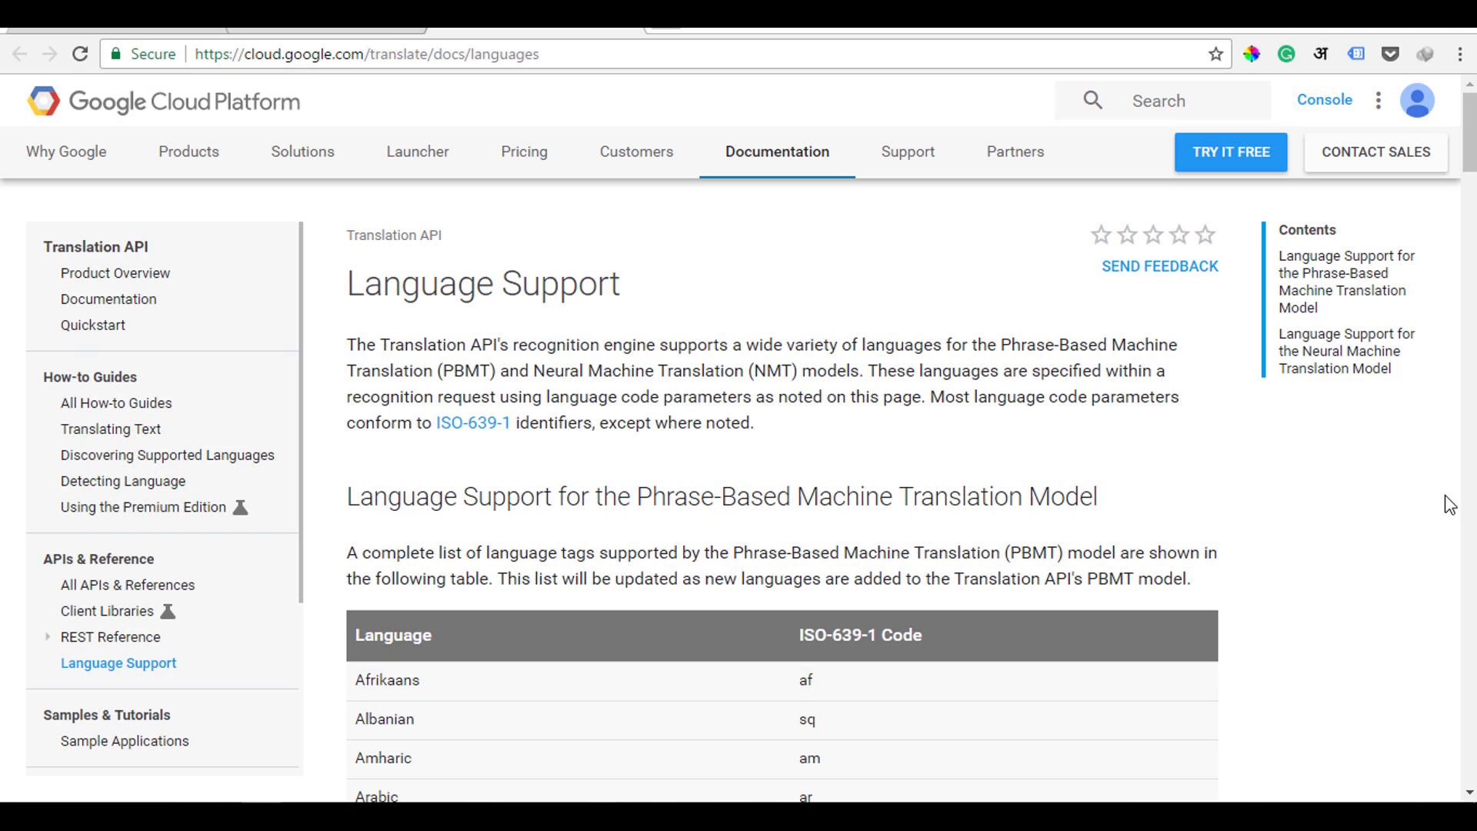
pyautogui.scroll(-10, 1449, 504)
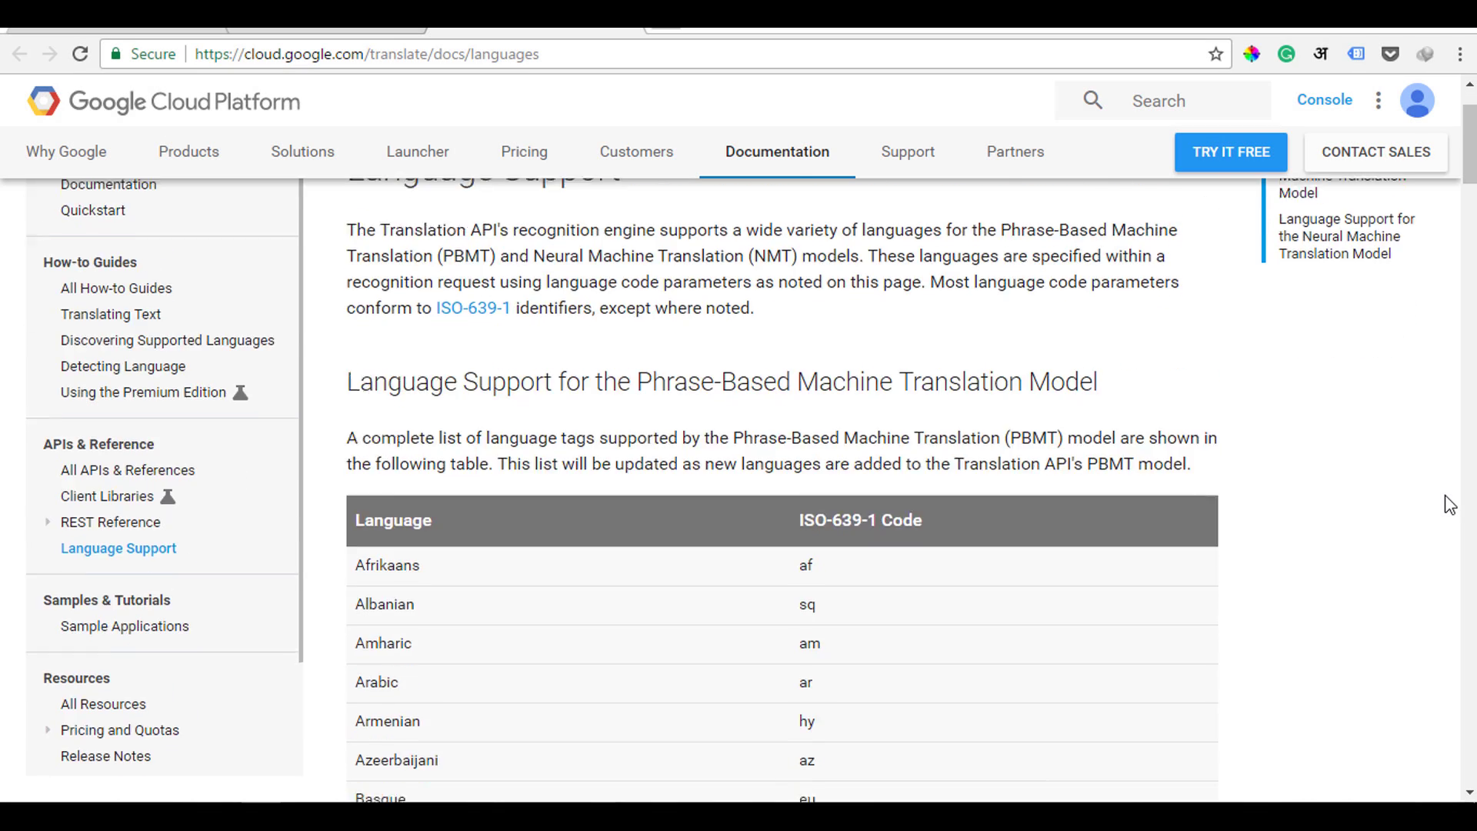
pyautogui.scroll(-10, 1449, 504)
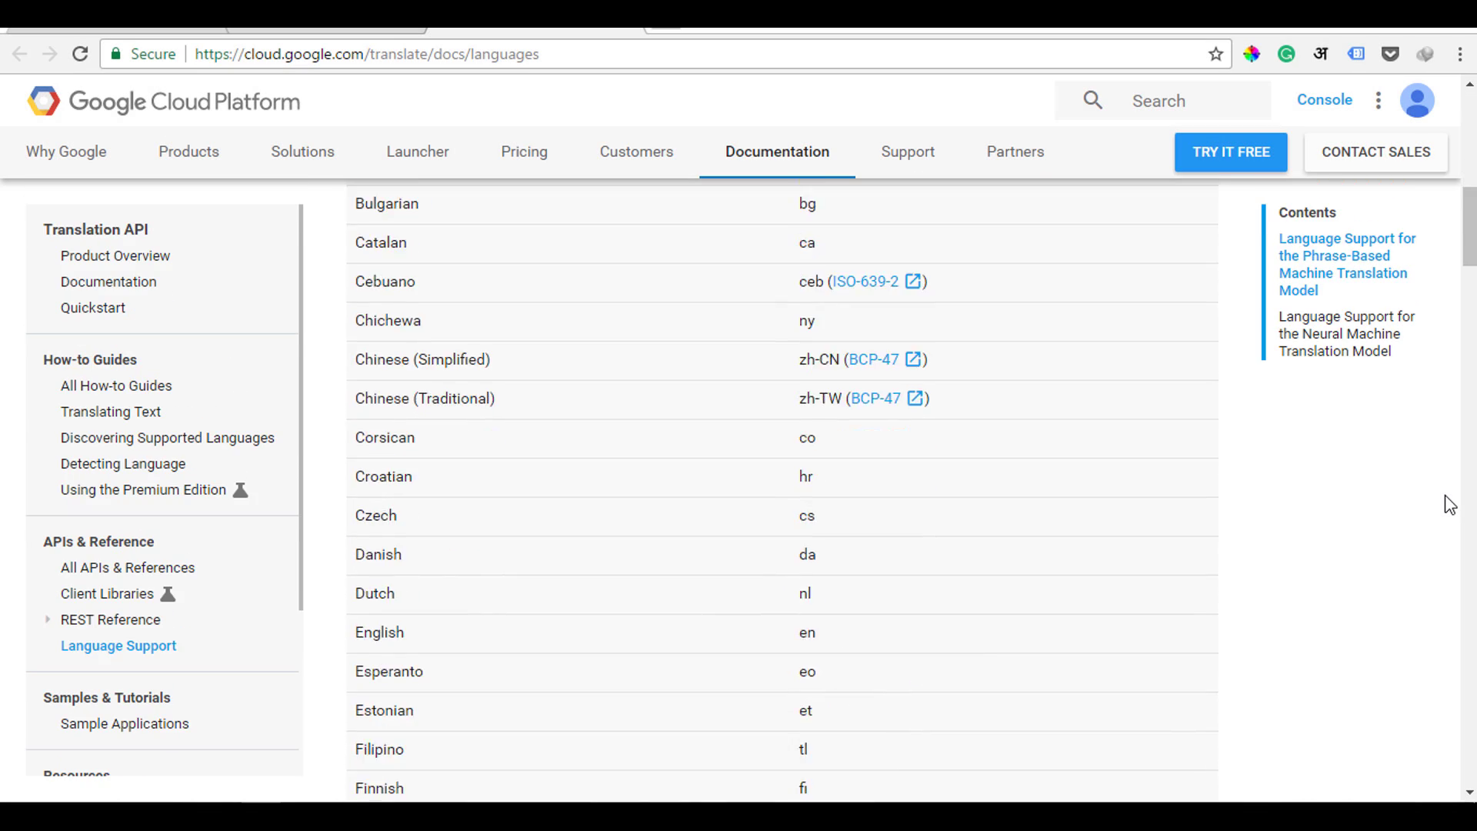
pyautogui.scroll(-10, 1449, 503)
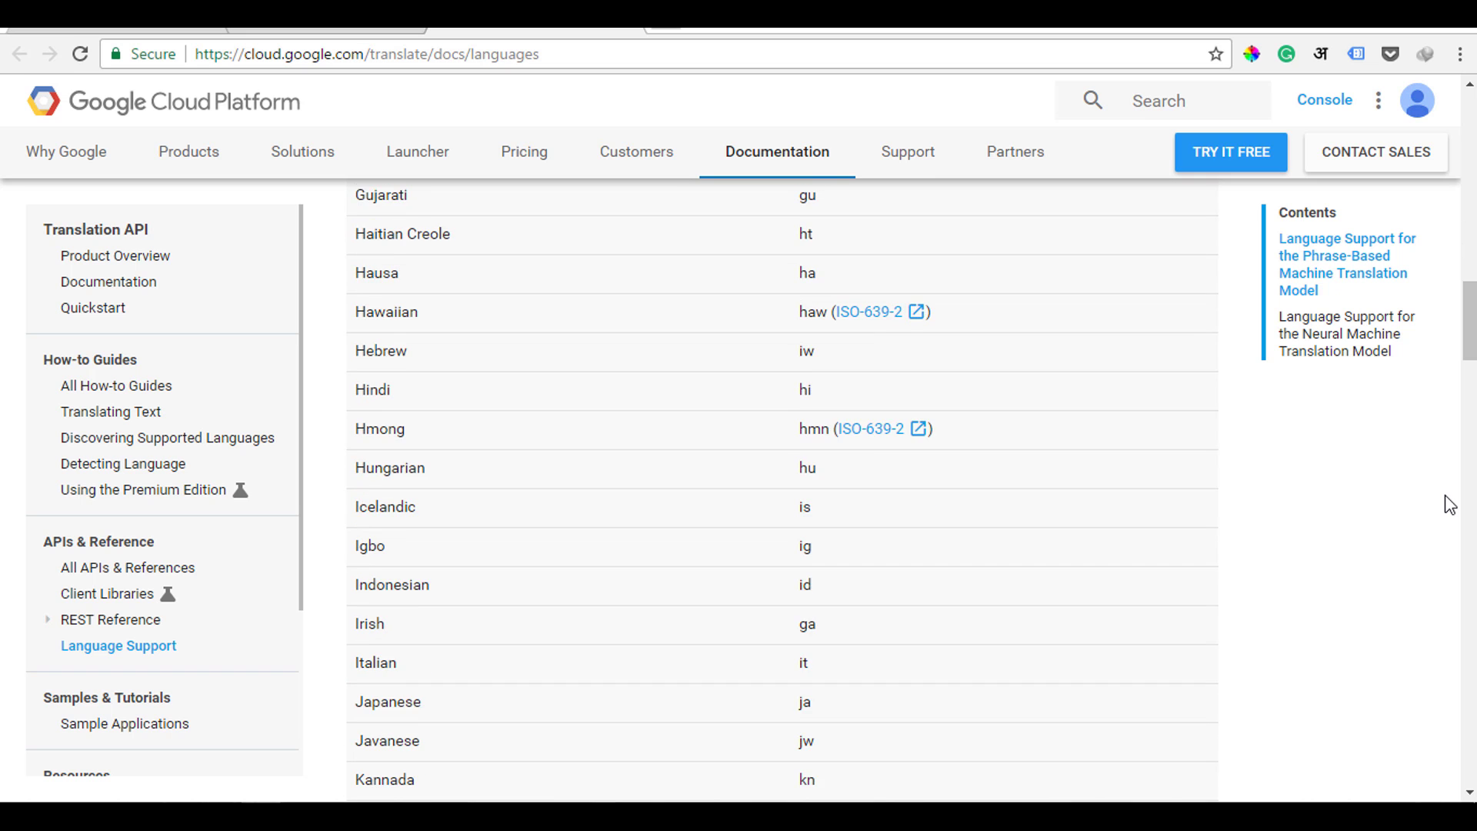
pyautogui.scroll(-10, 1449, 504)
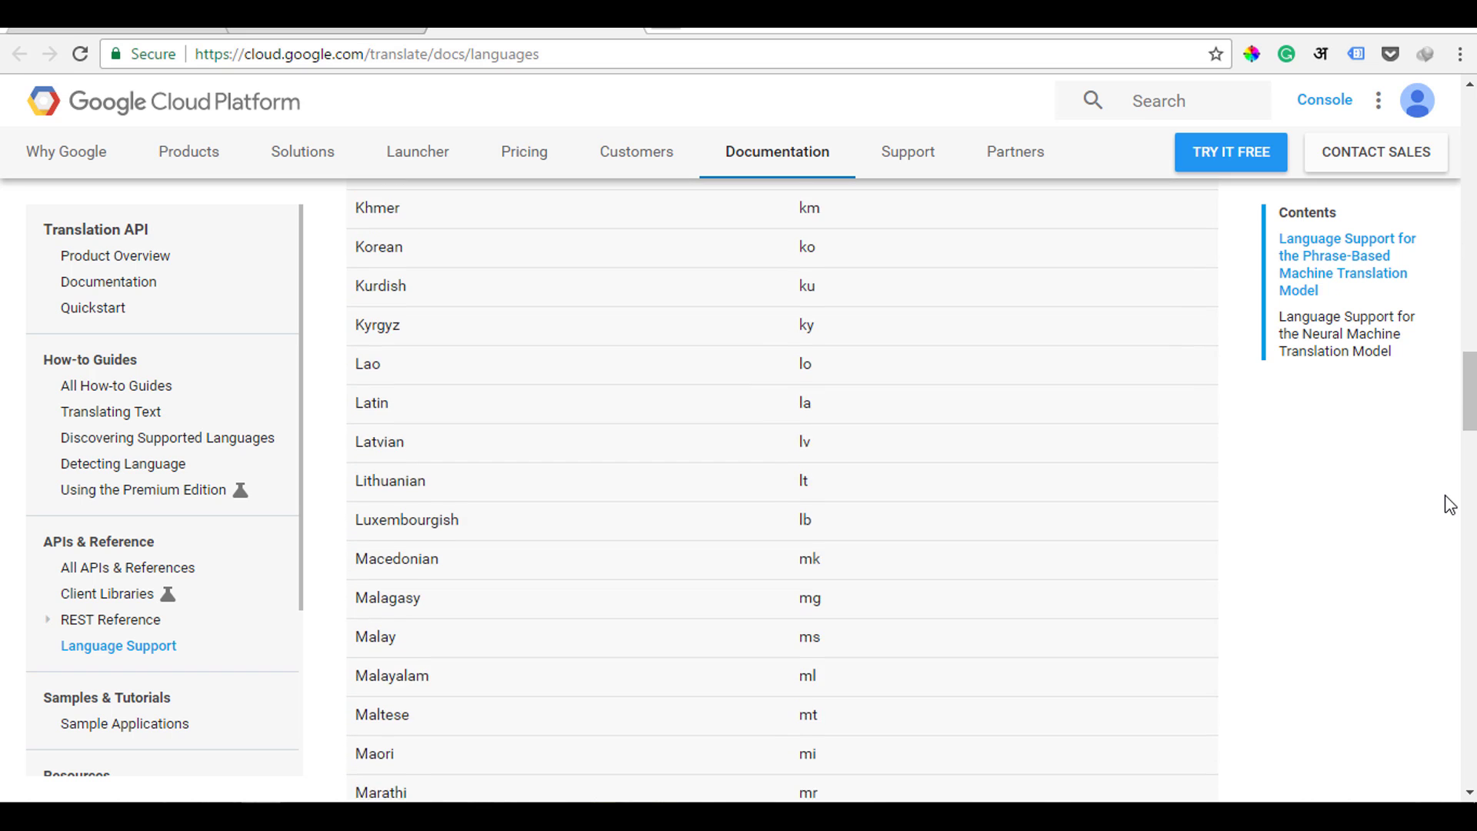
pyautogui.scroll(-10, 1449, 504)
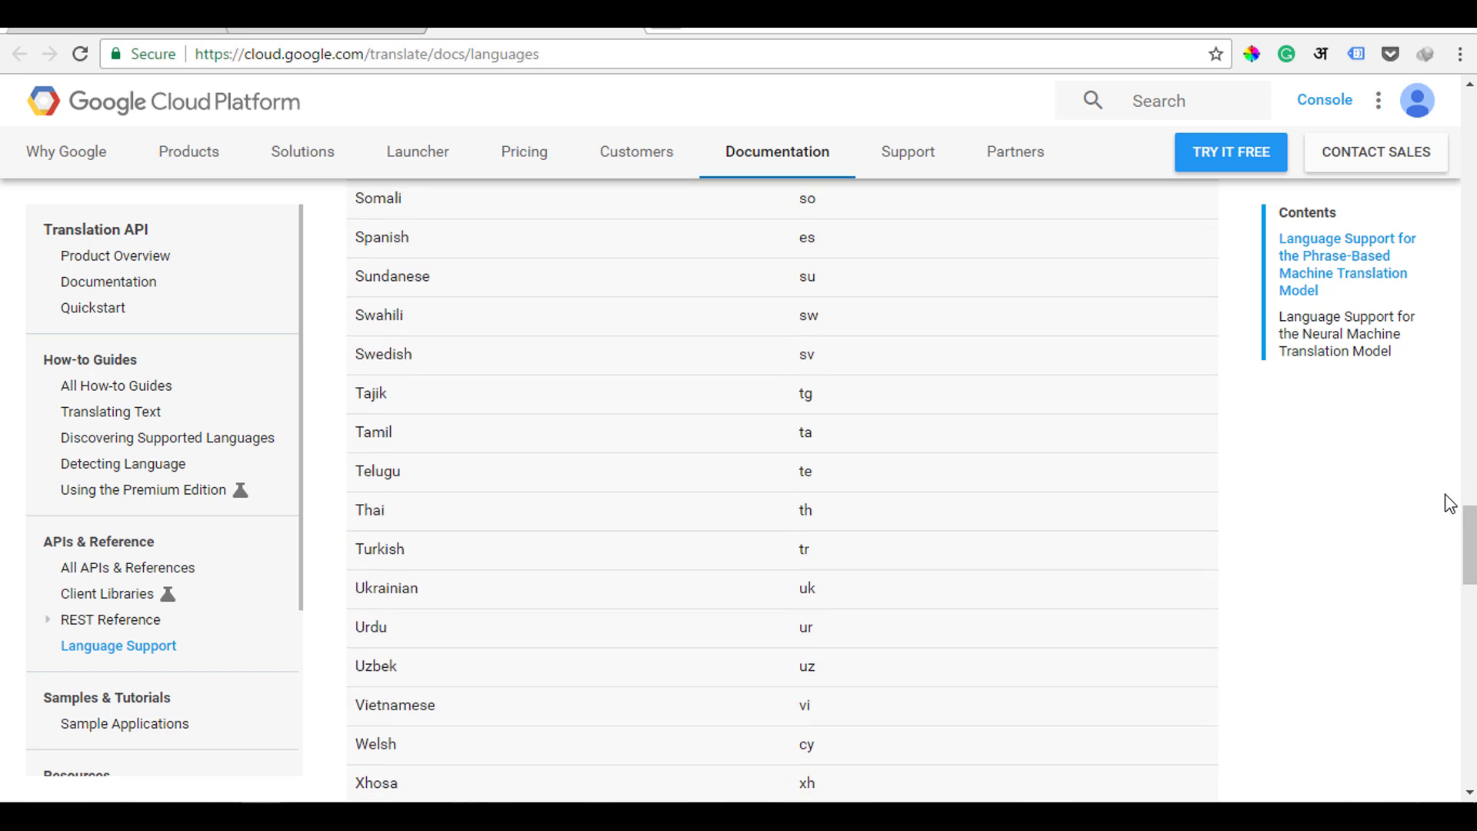
pyautogui.scroll(-2, 1449, 503)
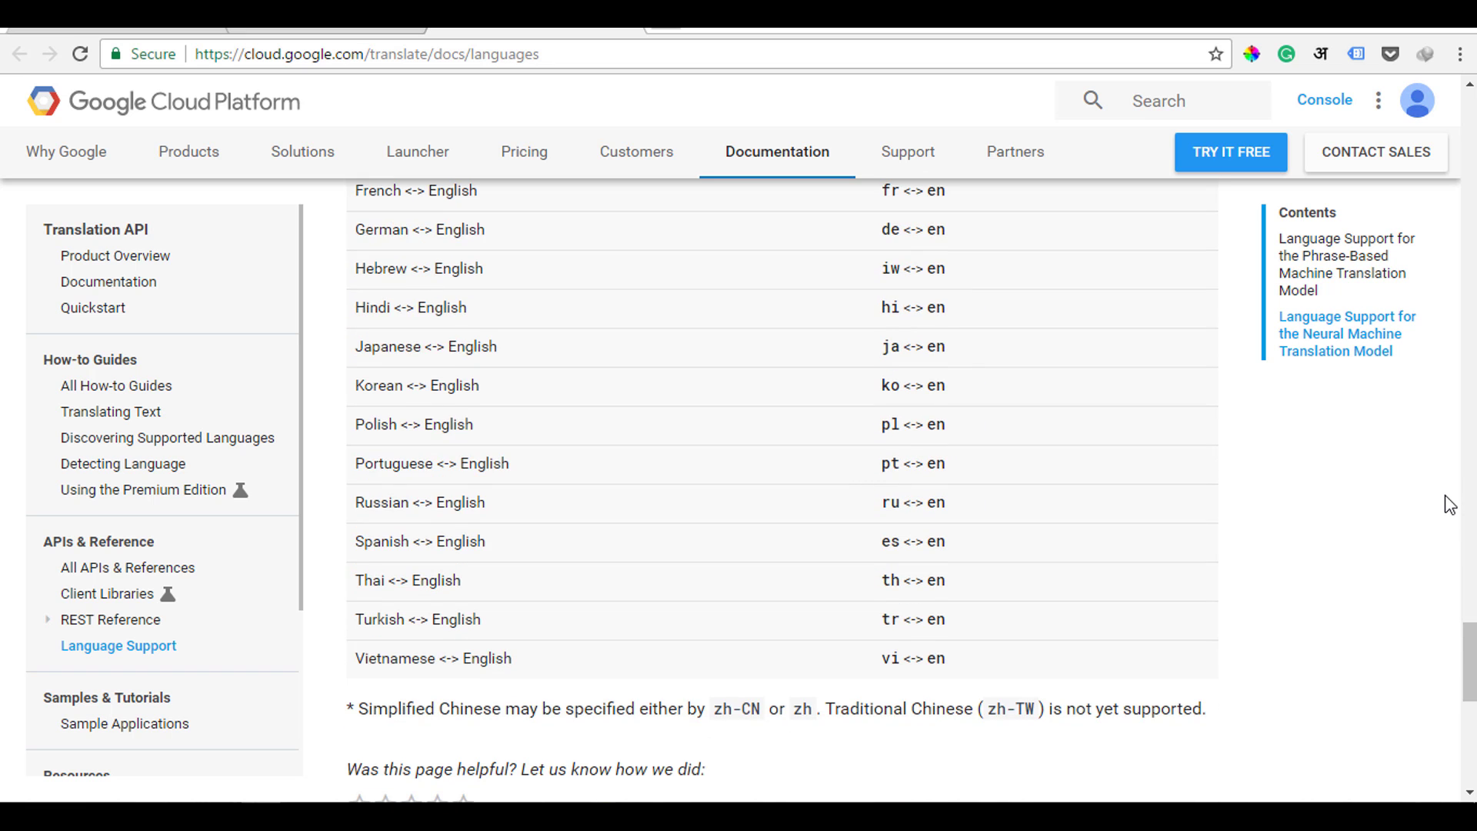
pyautogui.scroll(2, 1449, 504)
pyautogui.scroll(-7, 1449, 504)
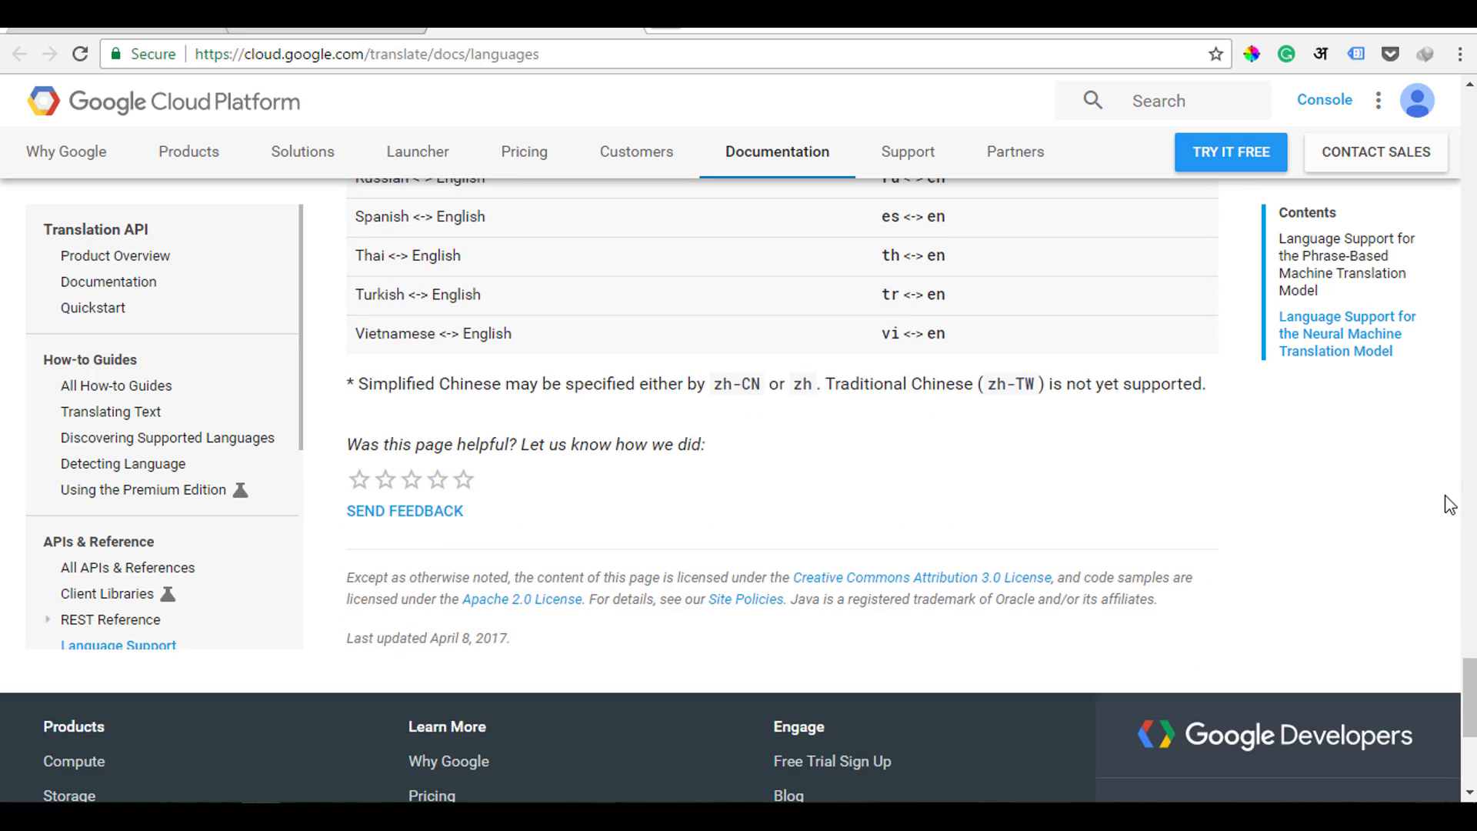